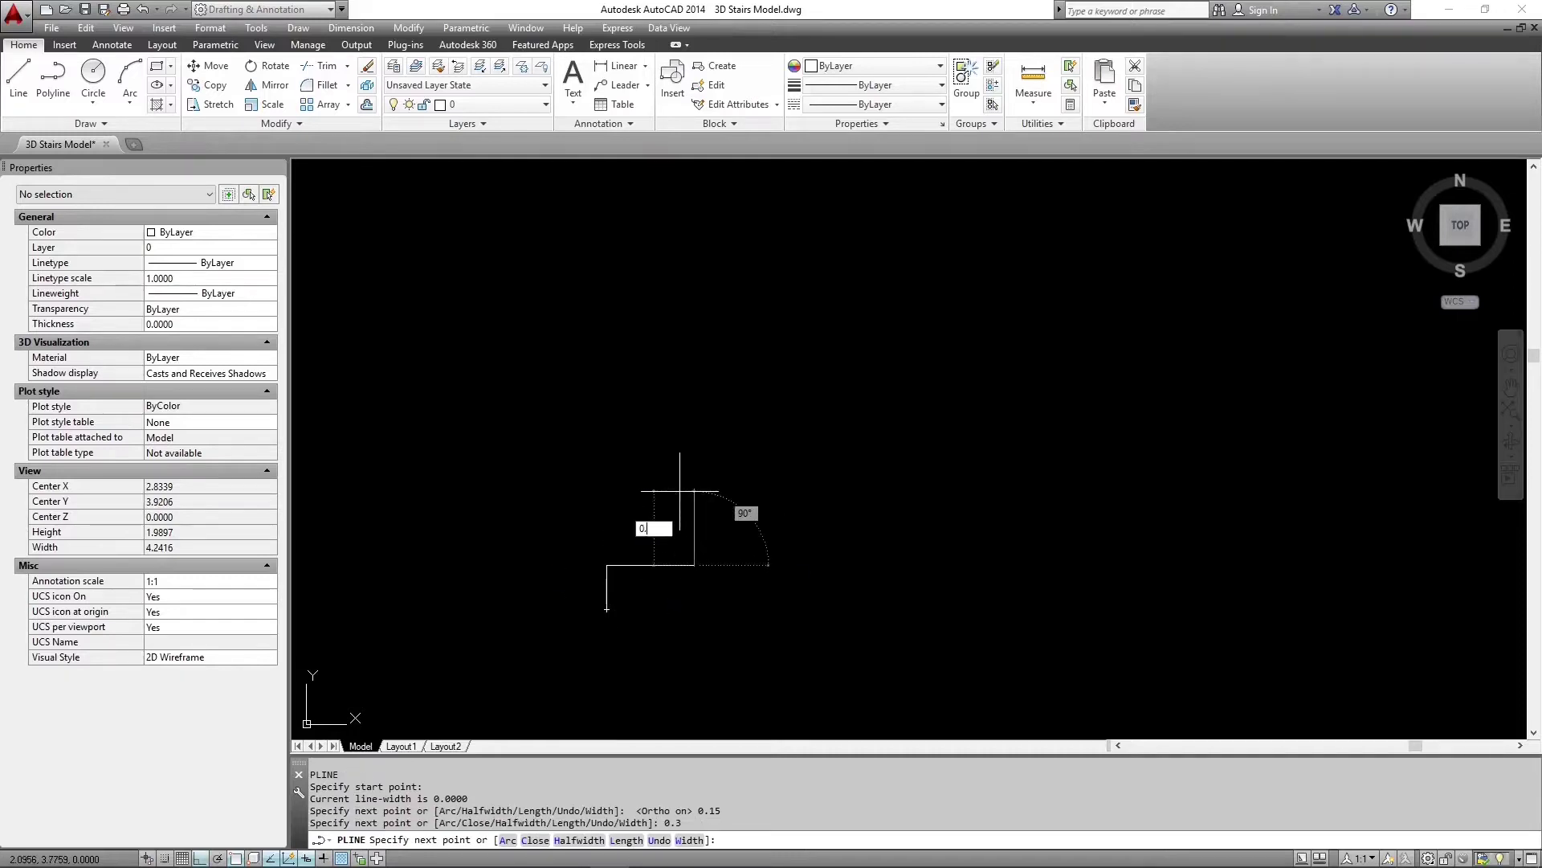
Finish the stair polyline with a 0.15 riser and 0.3 tread, and copy the profile end to end up the ten-step flight.
{"action": "type", "text": "15"}
{"action": "key", "text": "Return"}
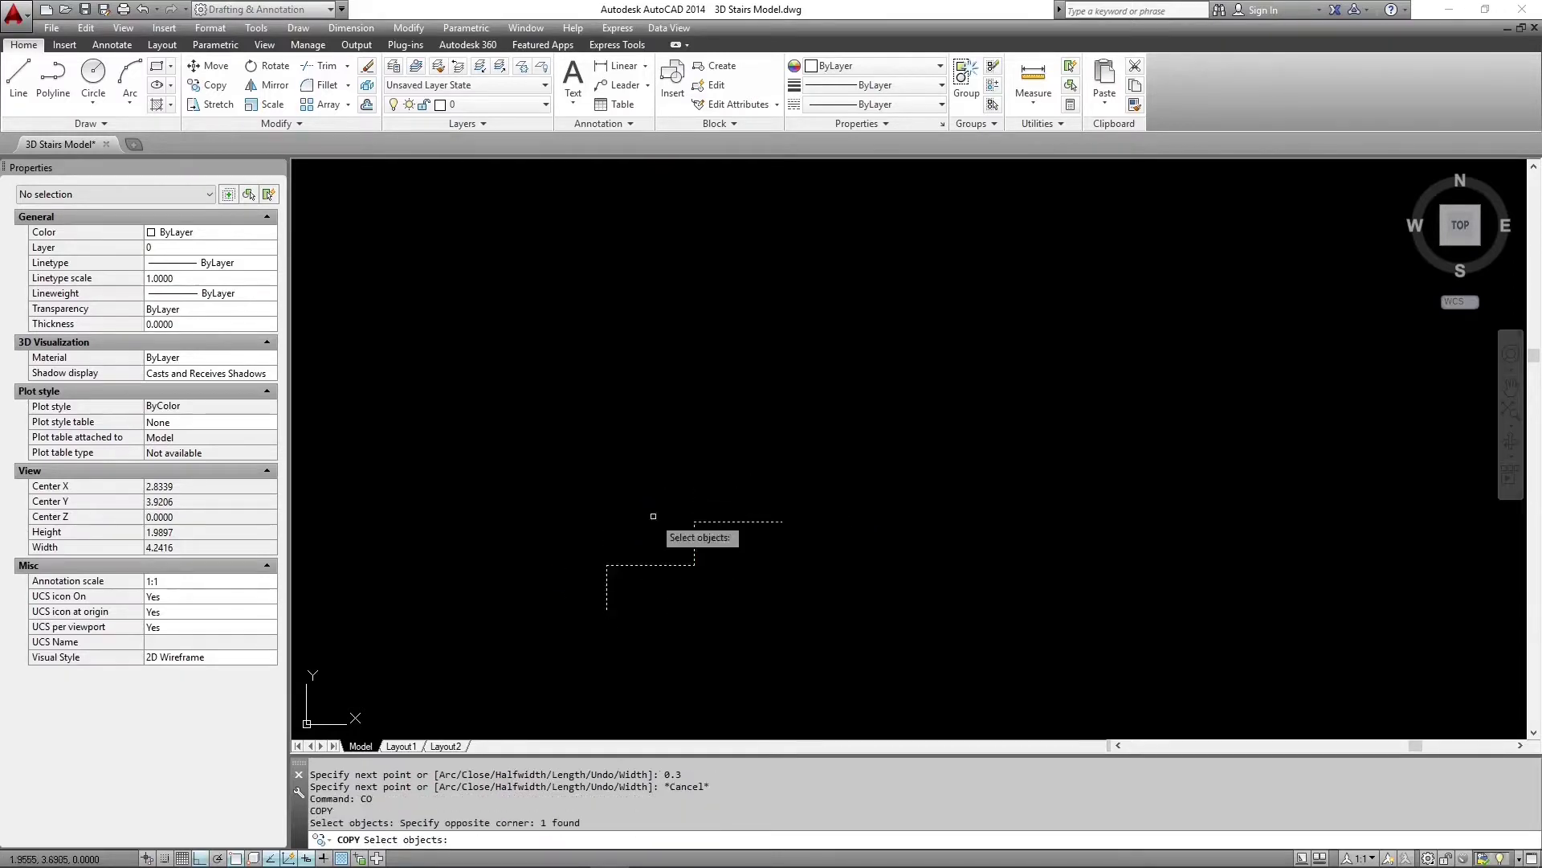
{"action": "key", "text": "Return"}
{"action": "left_click", "coordinate": [606, 609]}
{"action": "left_click", "coordinate": [959, 432]}
{"action": "middle_click_drag", "start_coordinate": [1034, 387], "coordinate": [903, 487]}
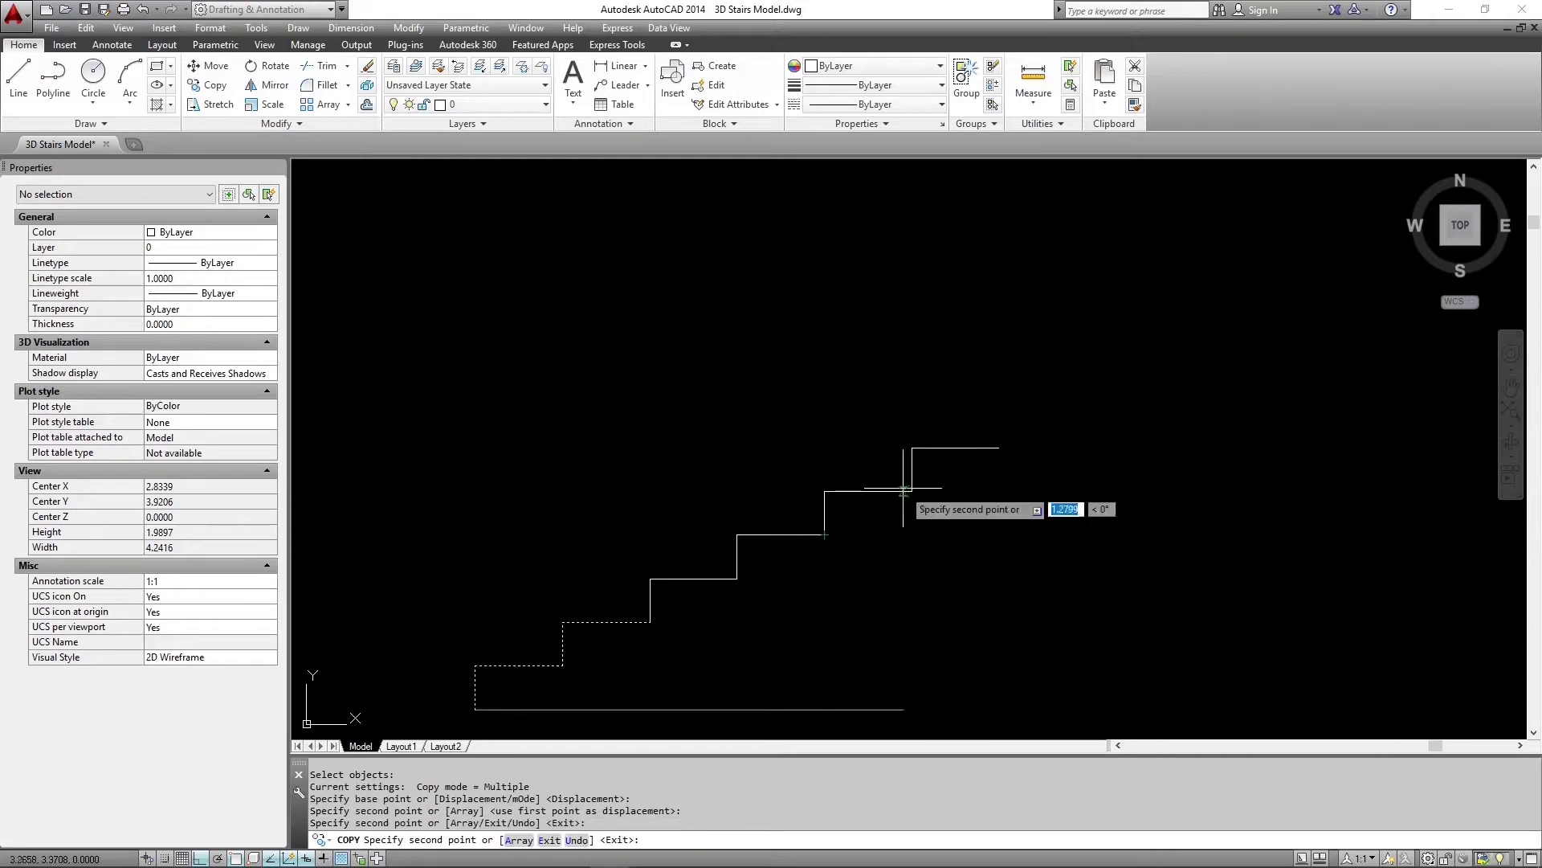
{"action": "left_click", "coordinate": [999, 448]}
{"action": "left_click", "coordinate": [1174, 359]}
{"action": "key", "text": "Escape"}
{"action": "scroll", "coordinate": [1173, 362], "scroll_direction": "down", "scroll_amount": 2}
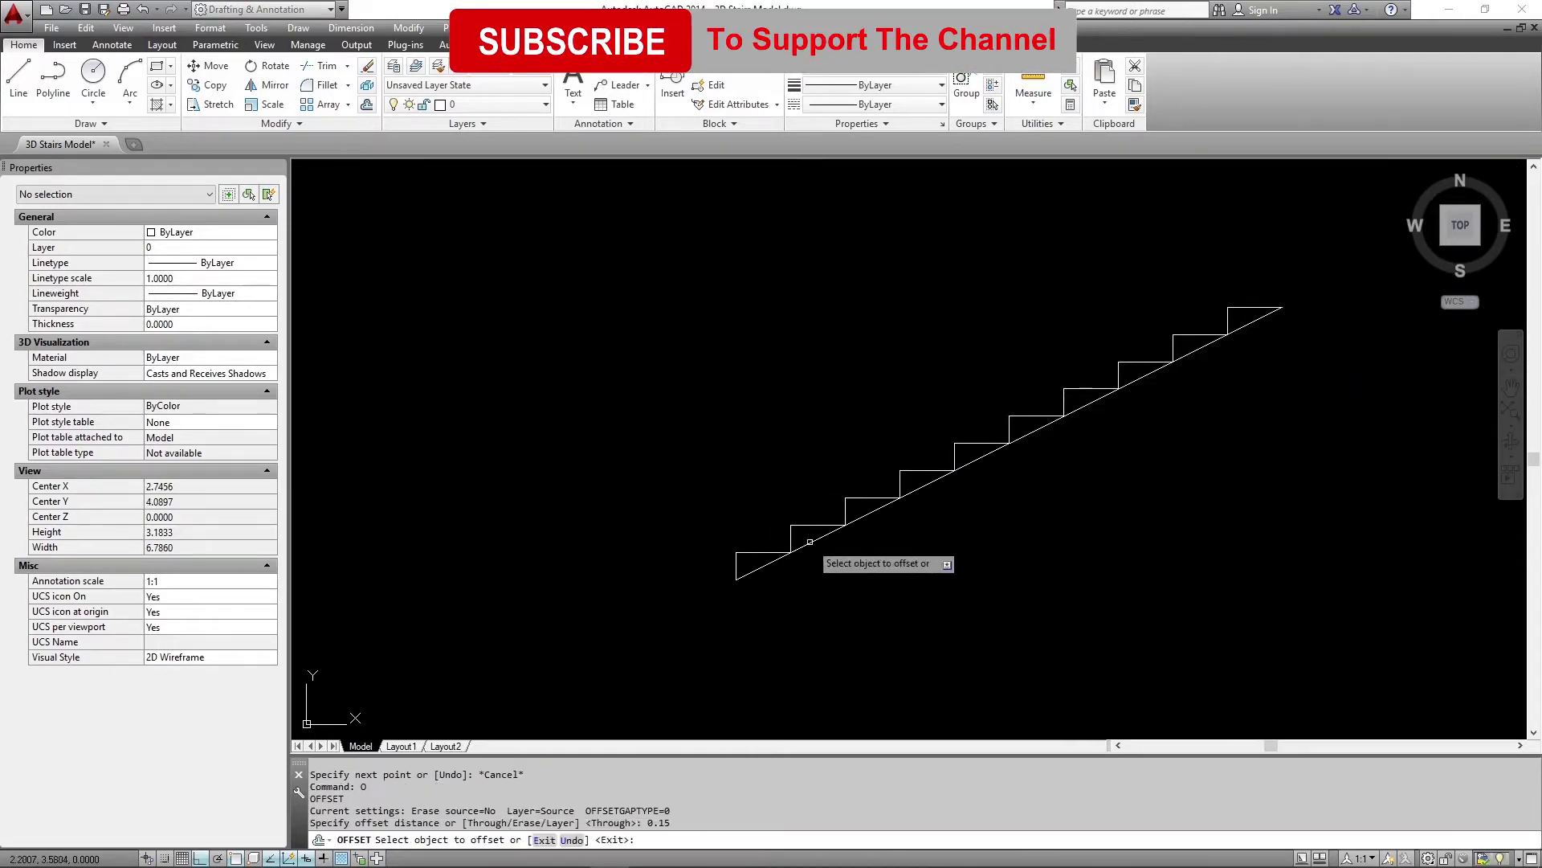
Offset the sloping line under the steps by 0.15 and erase the original line.
{"action": "left_click", "coordinate": [771, 563]}
{"action": "key", "text": "e"}
{"action": "key", "text": "Return"}
{"action": "key", "text": "Escape"}
Draw a horizontal ground line from the foot of the first riser to well beyond the end of the flight.
{"action": "key", "text": "l"}
{"action": "key", "text": "Return"}
{"action": "left_click", "coordinate": [737, 580]}
{"action": "scroll", "coordinate": [756, 586], "scroll_direction": "down", "scroll_amount": 6}
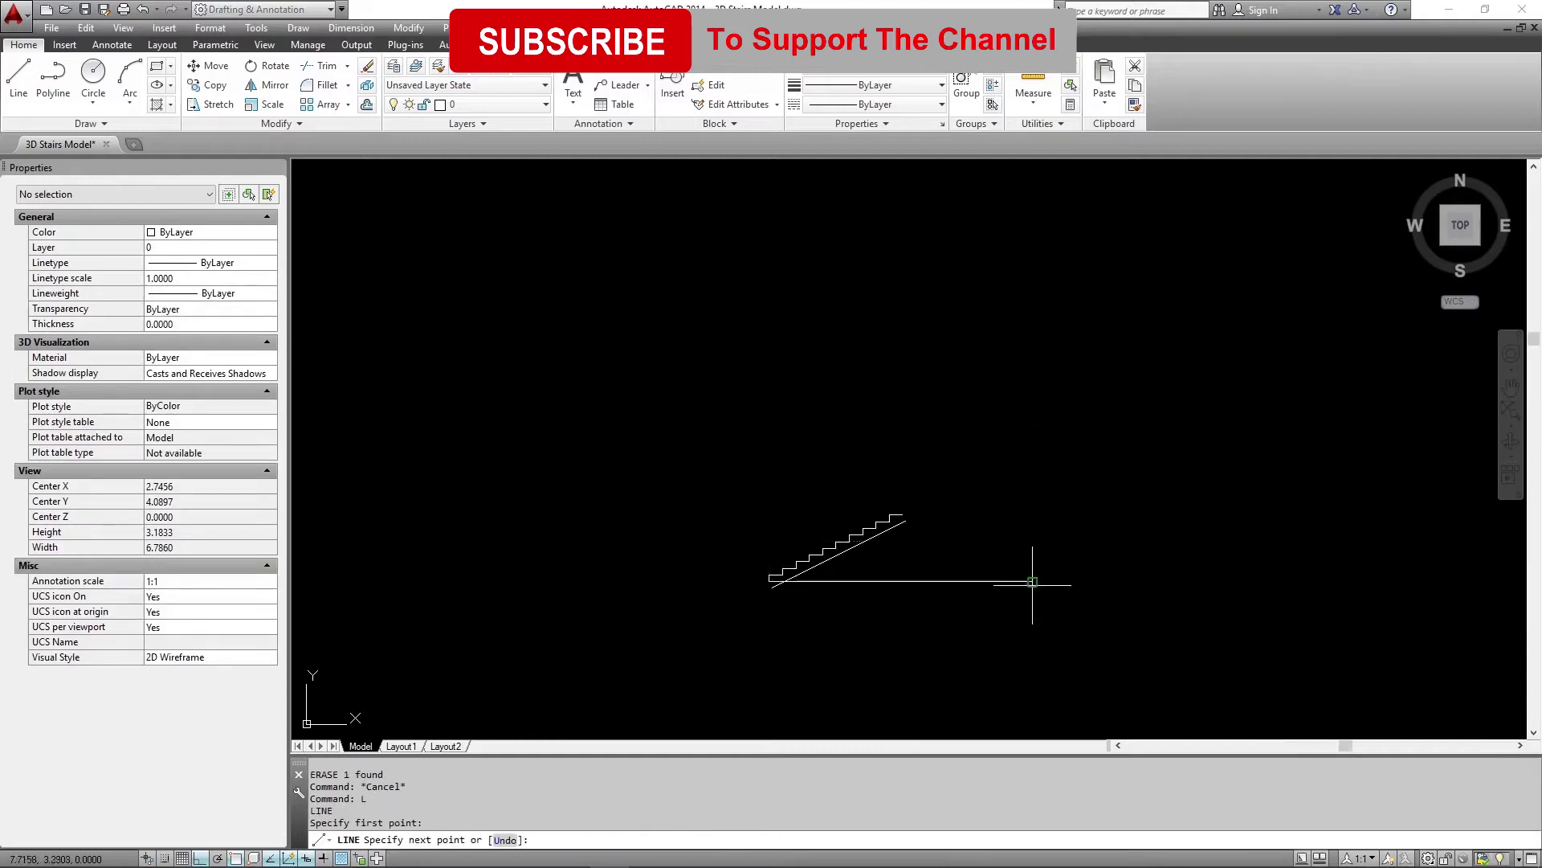
{"action": "left_click", "coordinate": [1032, 582]}
{"action": "key", "text": "Escape"}
Trim the part of the sloping underside line that extends below the ground line.
{"action": "scroll", "coordinate": [865, 562], "scroll_direction": "up", "scroll_amount": 6}
{"action": "middle_click_drag", "start_coordinate": [759, 598], "coordinate": [771, 581]}
{"action": "key", "text": "t"}
{"action": "key", "text": "r"}
{"action": "key", "text": "Return"}
{"action": "key", "text": "Return"}
{"action": "left_click", "coordinate": [674, 653]}
{"action": "left_click", "coordinate": [519, 615]}
{"action": "key", "text": "Escape"}
Copy the top two-step polyline above the flight and mirror it about a vertical line to form the upper flight's steps.
{"action": "middle_click_drag", "start_coordinate": [1058, 429], "coordinate": [995, 526]}
{"action": "type", "text": "c"}
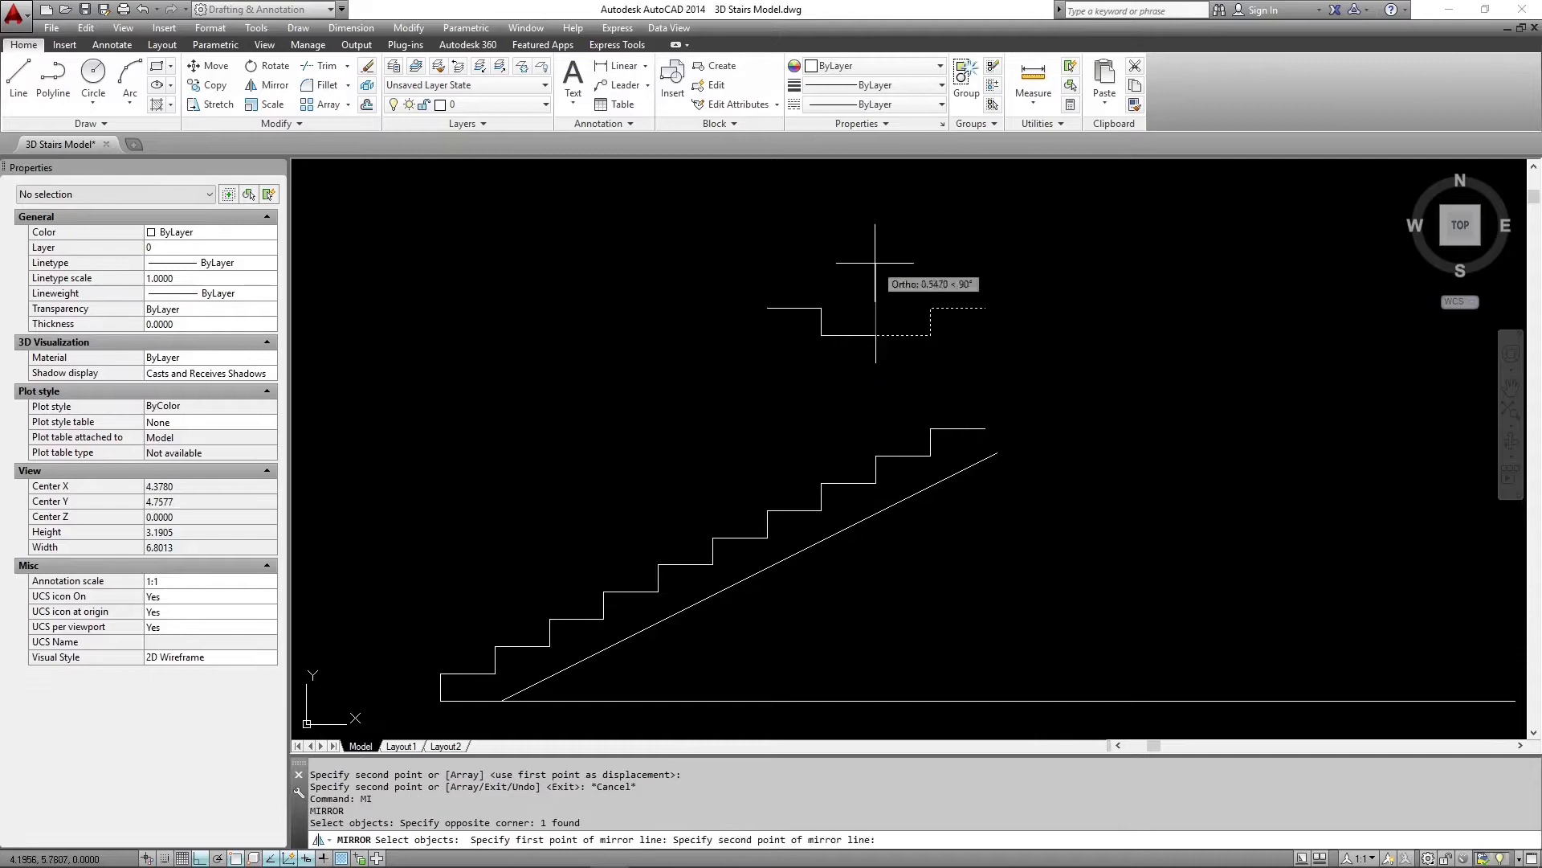
{"action": "key", "text": "Return"}
{"action": "left_click", "coordinate": [985, 428]}
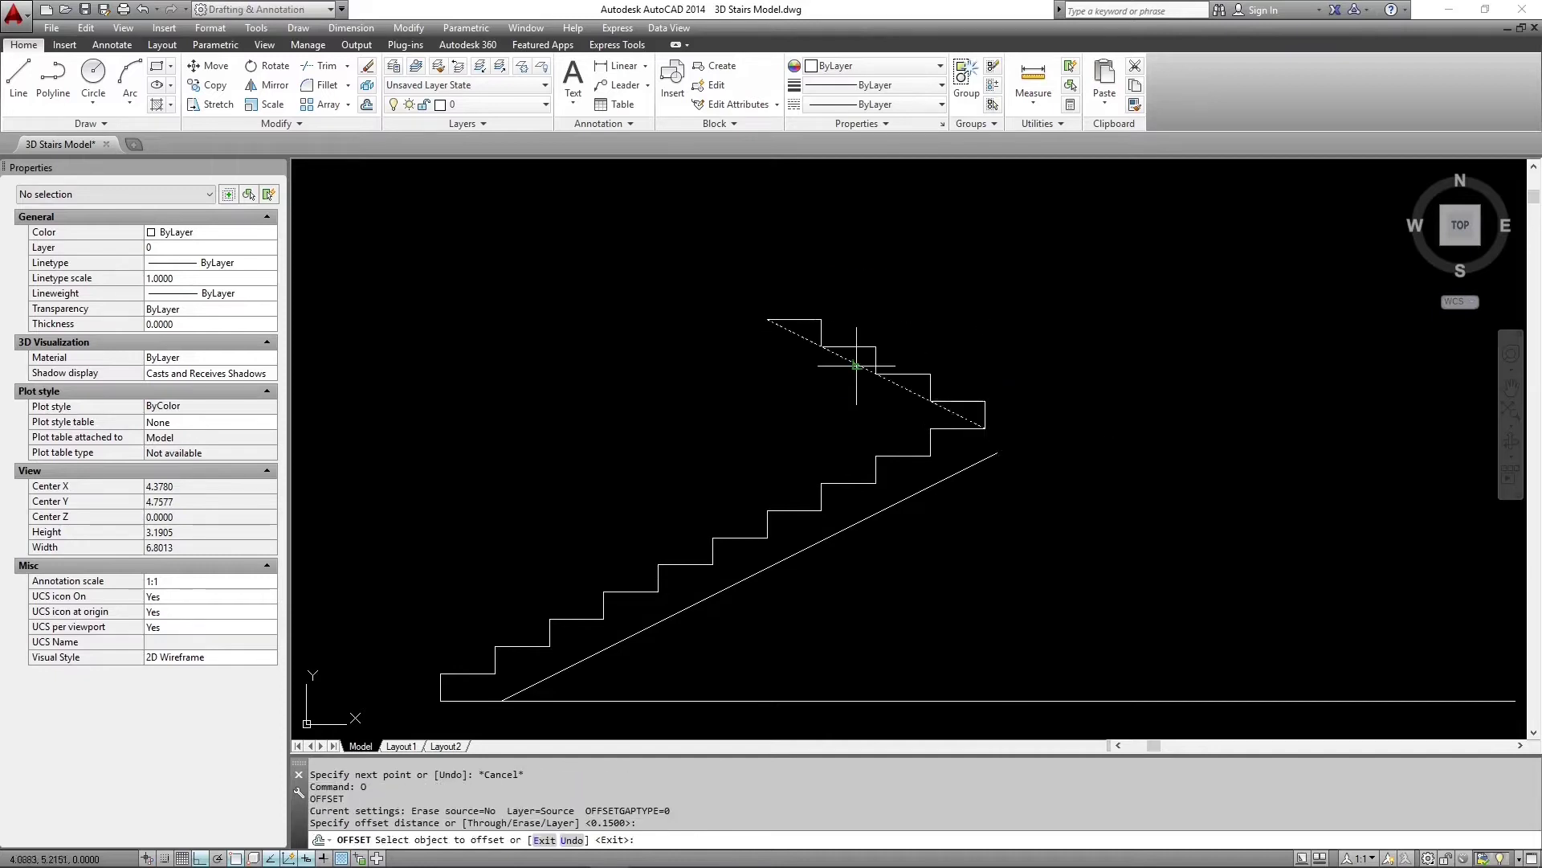
Offset the upper flight's sloping line by 0.15 and erase the original line.
{"action": "key", "text": "Escape"}
{"action": "left_click", "coordinate": [856, 366]}
{"action": "type", "text": "e"}
{"action": "key", "text": "Return"}
{"action": "key", "text": "Escape"}
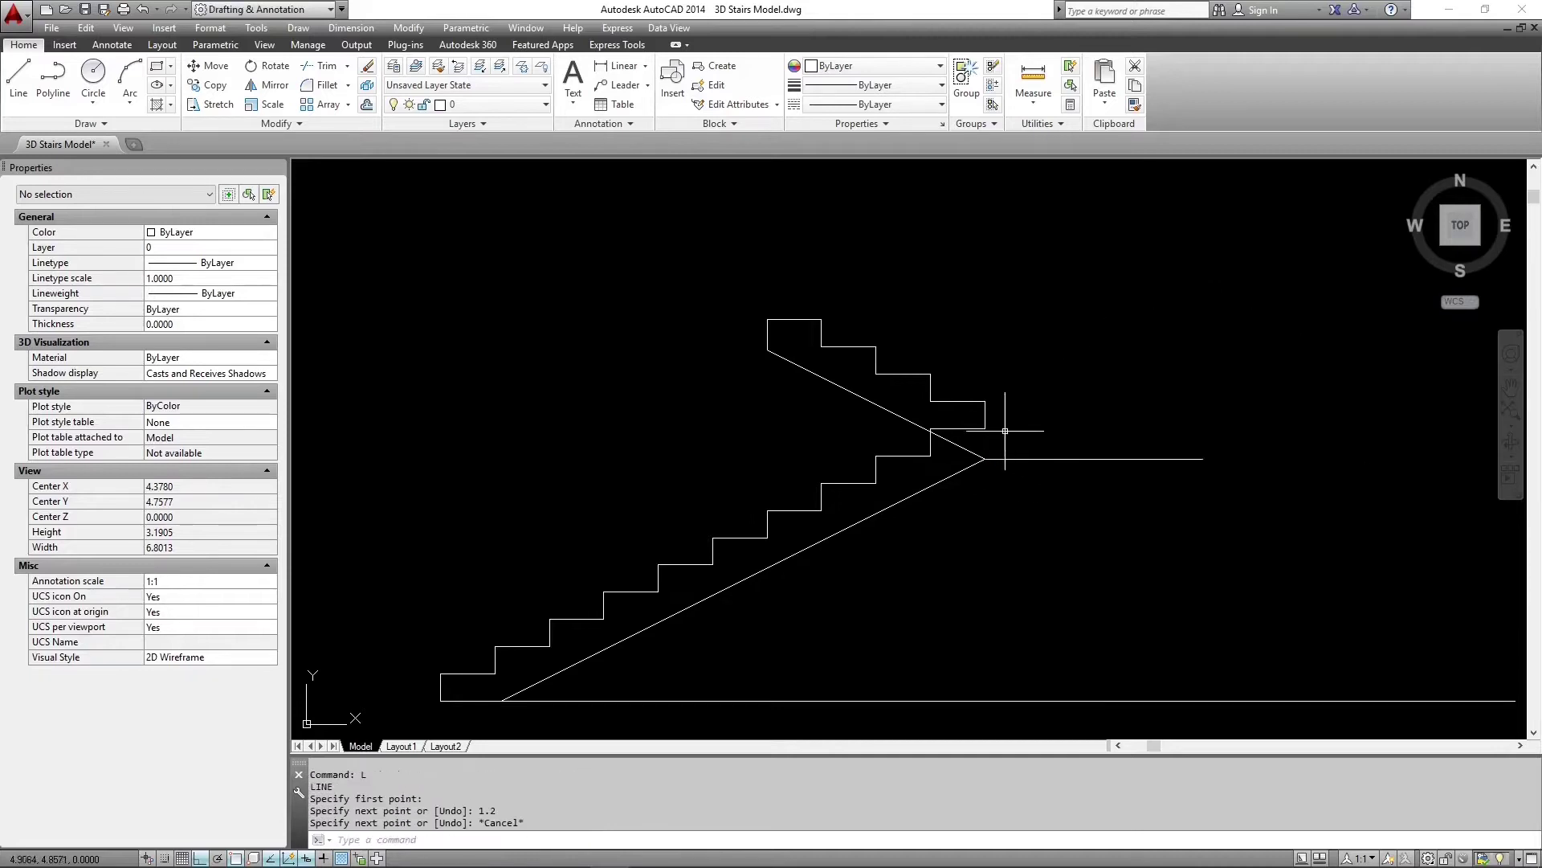
Draw the landing's outer edge from the slab straight down to the ground line.
{"action": "left_click", "coordinate": [1203, 458]}
{"action": "left_click", "coordinate": [1203, 700]}
{"action": "key", "text": "Escape"}
Offset the landing's outer vertical line inward by 0.25 to form the supporting wall.
{"action": "type", "text": "o"}
{"action": "key", "text": "Return"}
{"action": "type", "text": "0.1"}
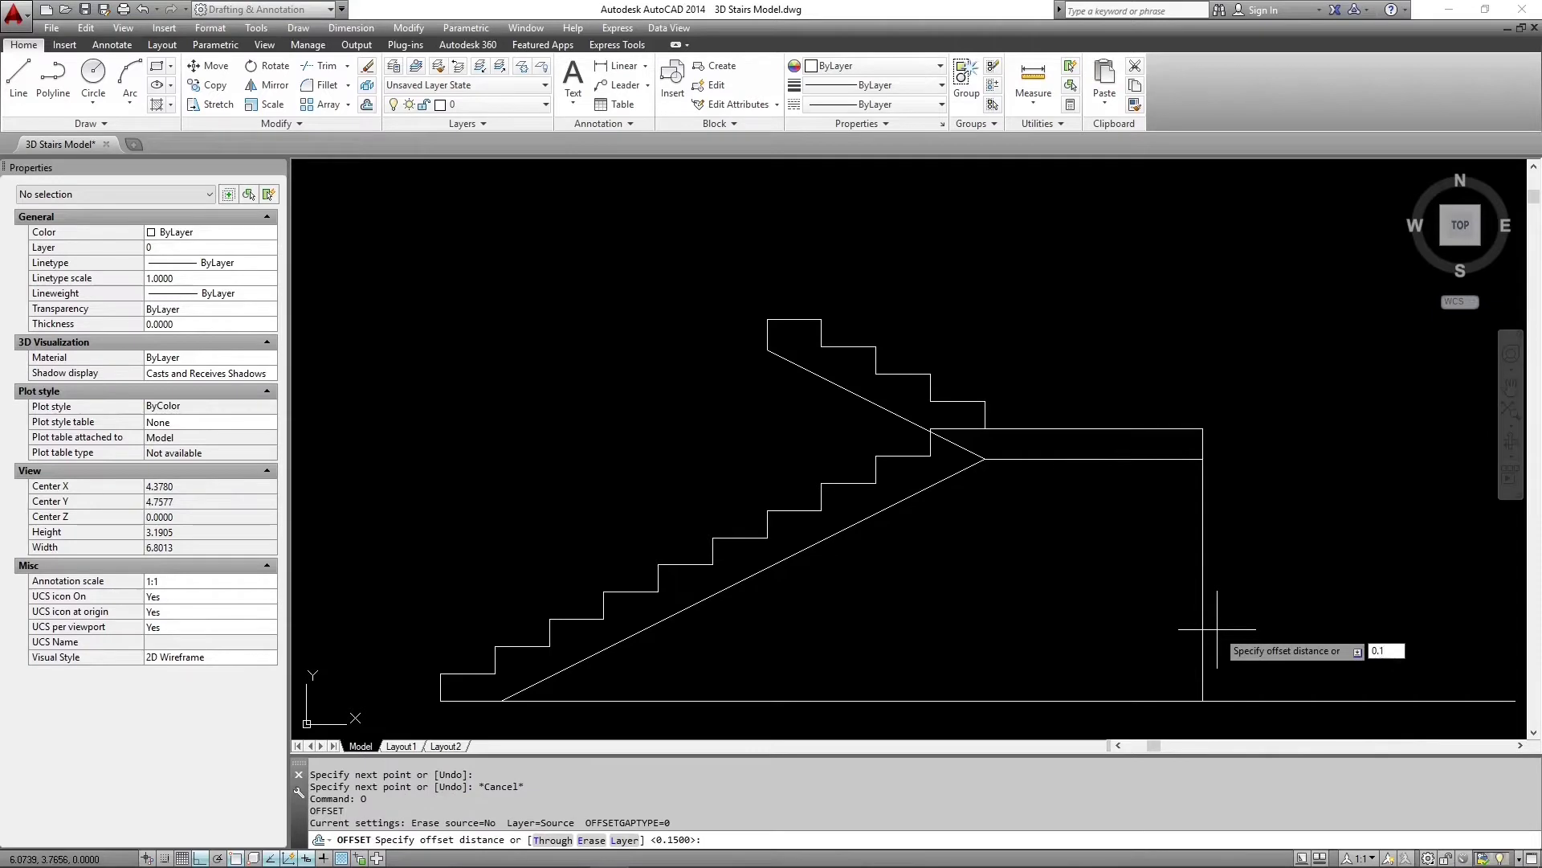
{"action": "key", "text": "BackSpace"}
{"action": "type", "text": "25"}
{"action": "key", "text": "Return"}
{"action": "left_click", "coordinate": [1202, 561]}
{"action": "left_click", "coordinate": [1157, 562]}
{"action": "key", "text": "Escape"}
Make Stairs the current layer and trace the bottom step with a polyline along its riser, tread and base.
{"action": "scroll", "coordinate": [1026, 543], "scroll_direction": "down", "scroll_amount": 2}
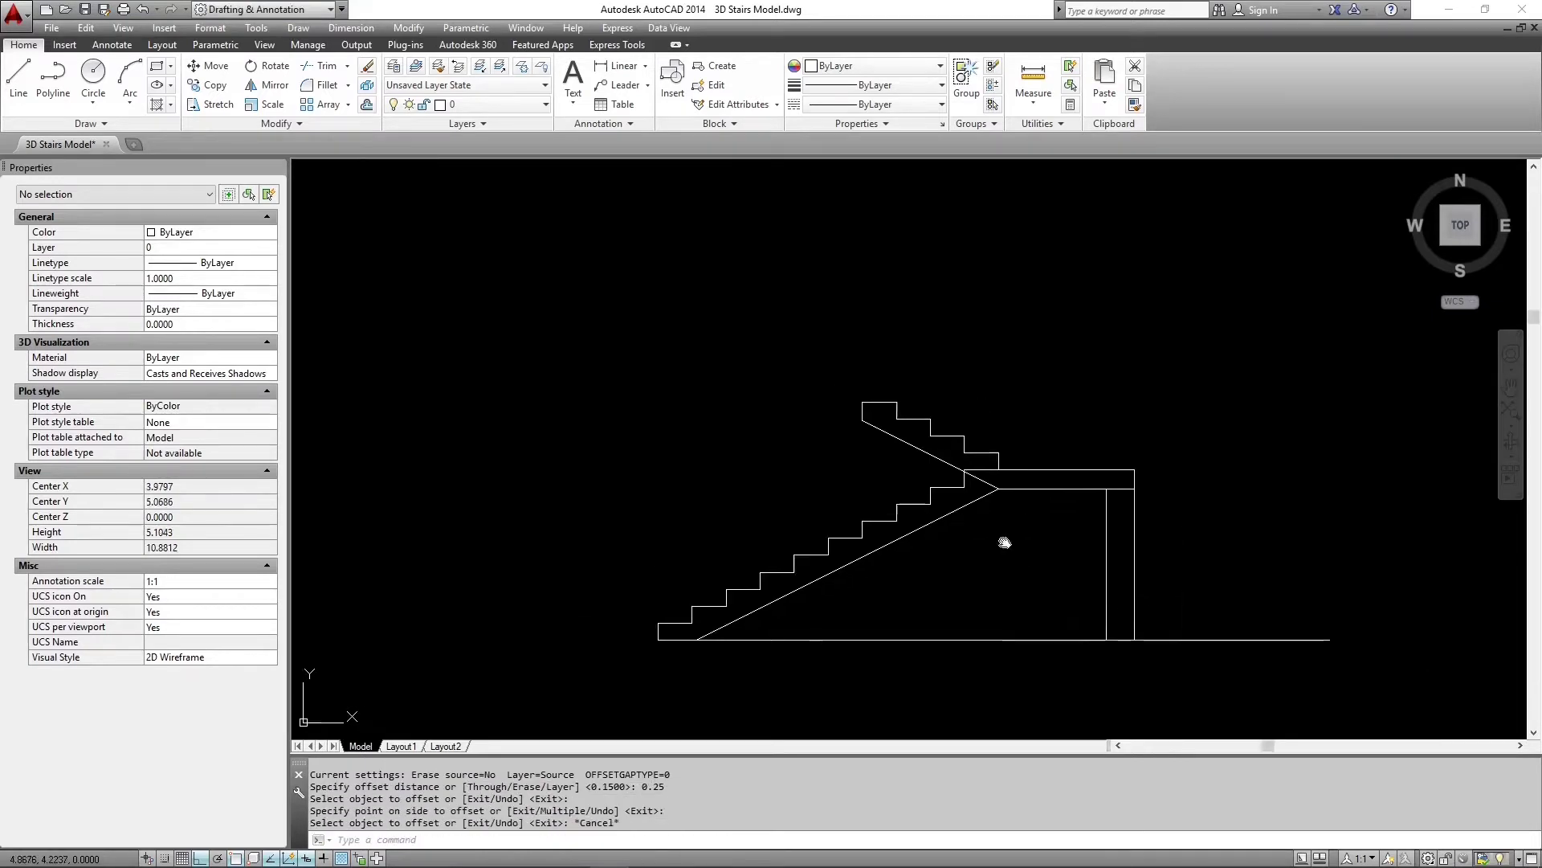
{"action": "scroll", "coordinate": [1004, 543], "scroll_direction": "up", "scroll_amount": 2}
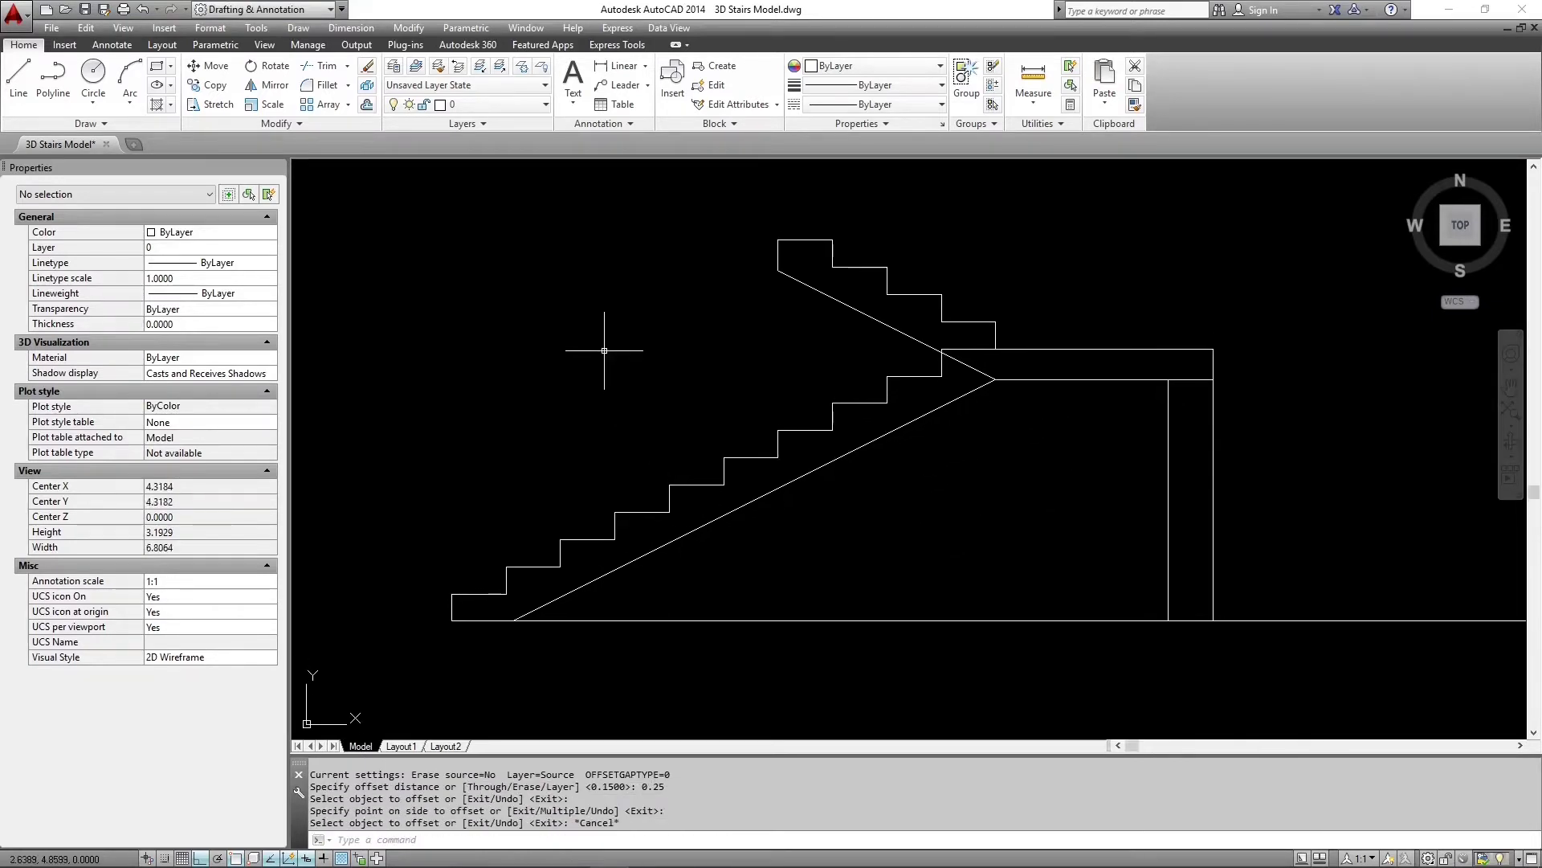
{"action": "left_click", "coordinate": [490, 105]}
{"action": "left_click", "coordinate": [466, 160]}
{"action": "scroll", "coordinate": [510, 458], "scroll_direction": "up", "scroll_amount": 6}
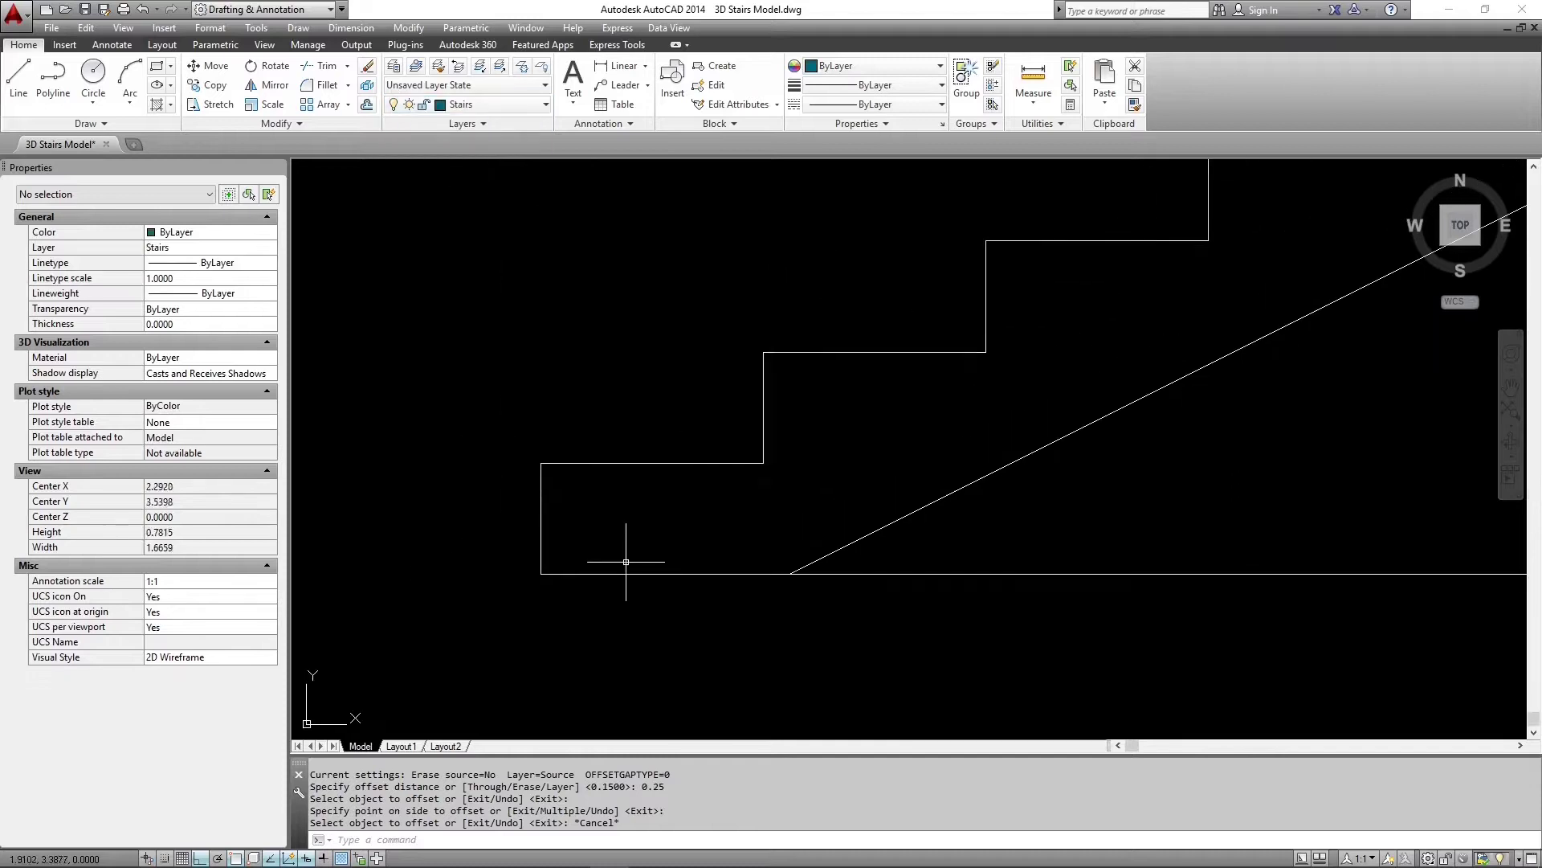
{"action": "type", "text": "pl"}
{"action": "key", "text": "Return"}
{"action": "left_click", "coordinate": [540, 572]}
{"action": "left_click", "coordinate": [540, 464]}
{"action": "left_click", "coordinate": [763, 464]}
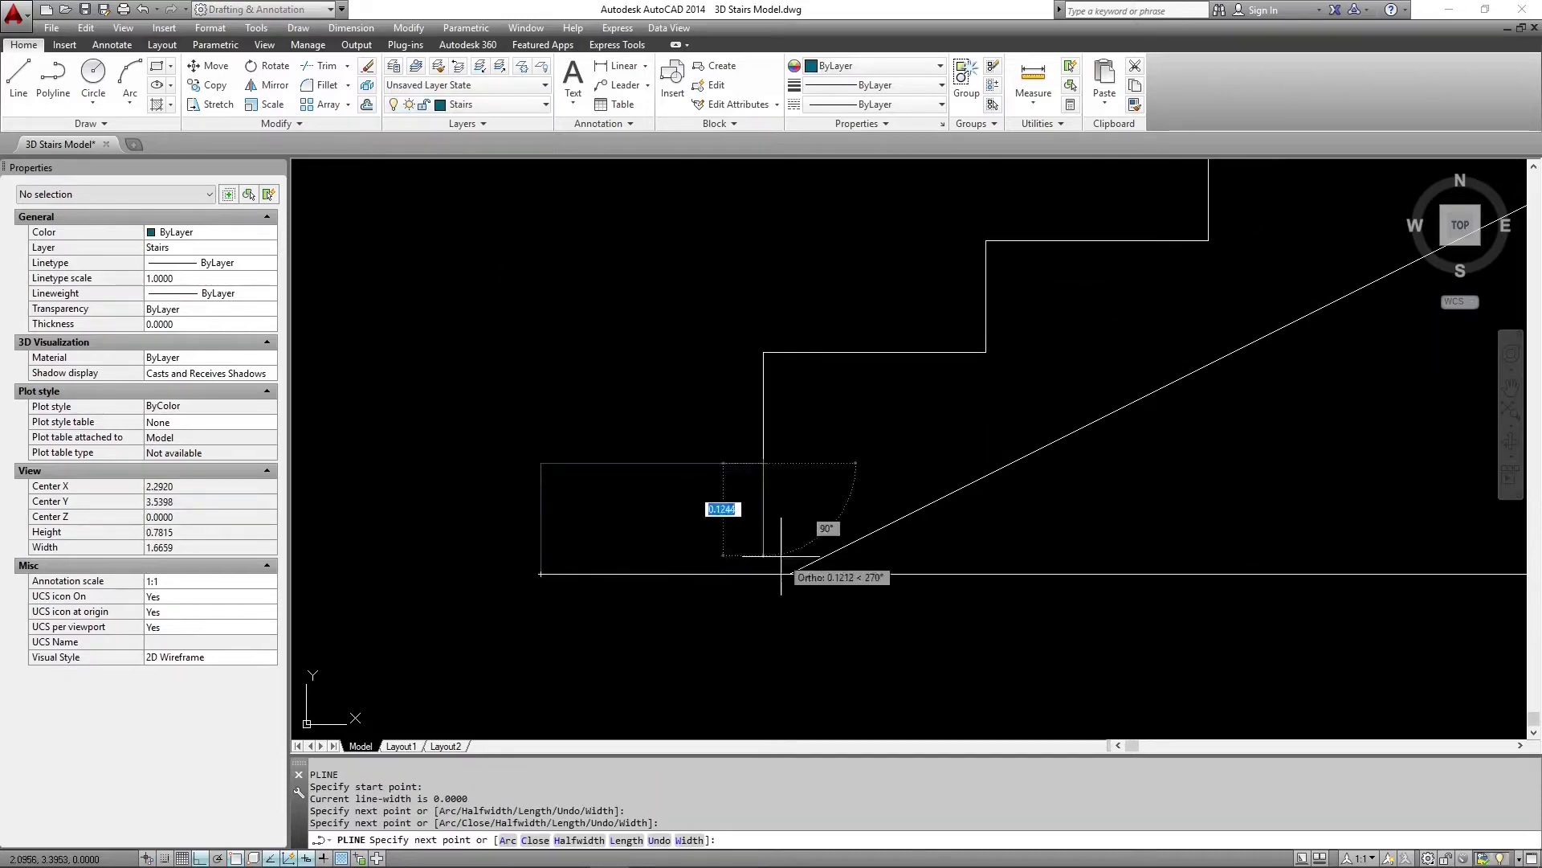
{"action": "left_click", "coordinate": [790, 573]}
{"action": "left_click", "coordinate": [578, 570]}
{"action": "key", "text": "Escape"}
Try to trace the second step as a closed polyline with a slanted edge from the tread end to the underside line.
{"action": "key", "text": "Return"}
{"action": "left_click", "coordinate": [790, 572]}
{"action": "left_click", "coordinate": [763, 463]}
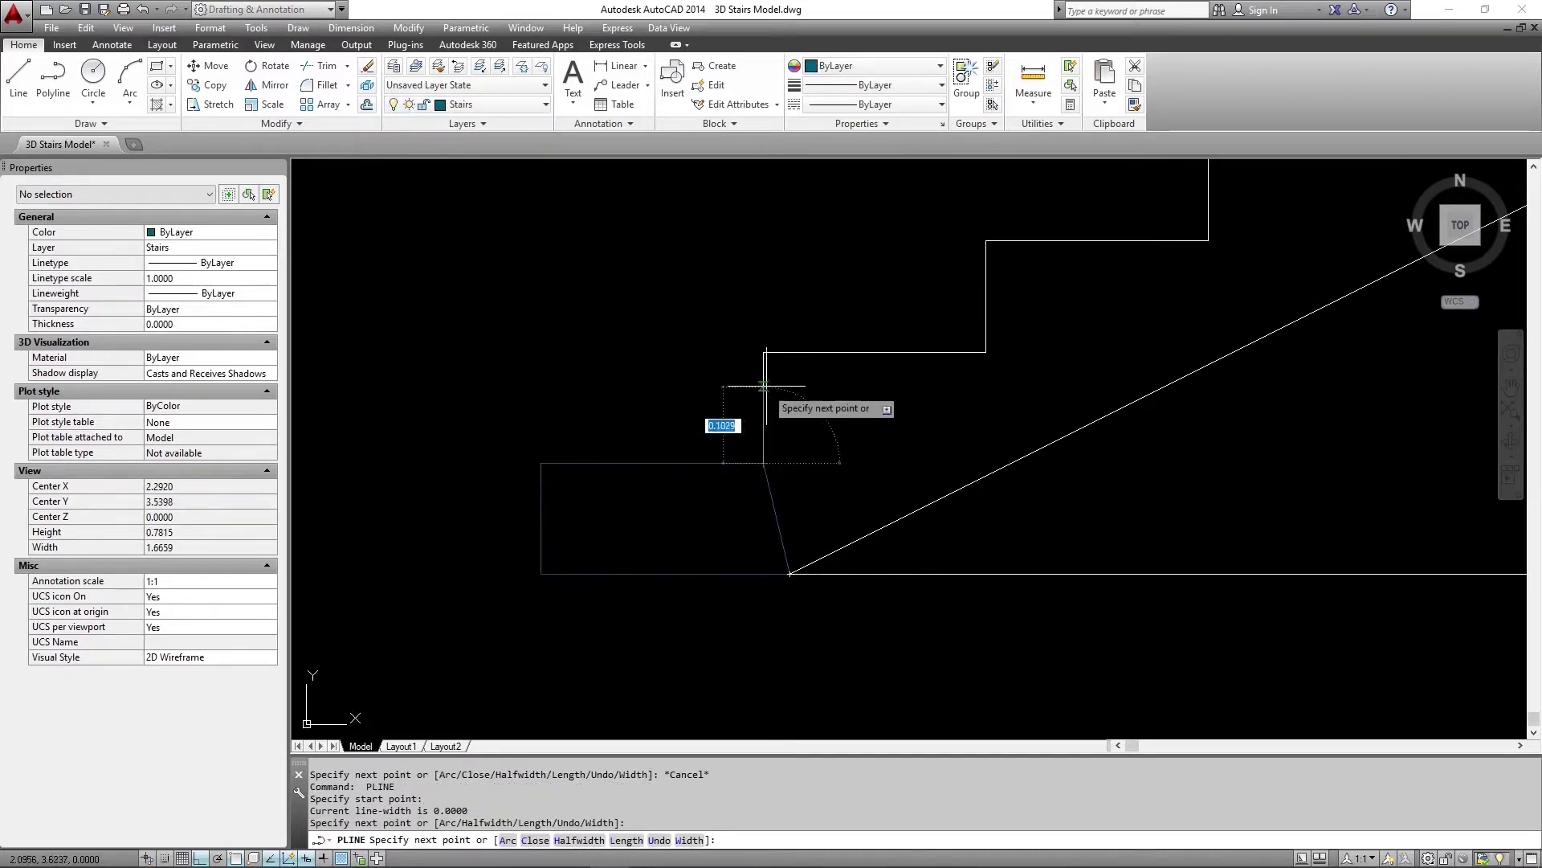
{"action": "left_click", "coordinate": [763, 351]}
{"action": "left_click", "coordinate": [987, 352]}
{"action": "left_click", "coordinate": [1035, 451]}
{"action": "left_click", "coordinate": [789, 573]}
{"action": "key", "text": "Escape"}
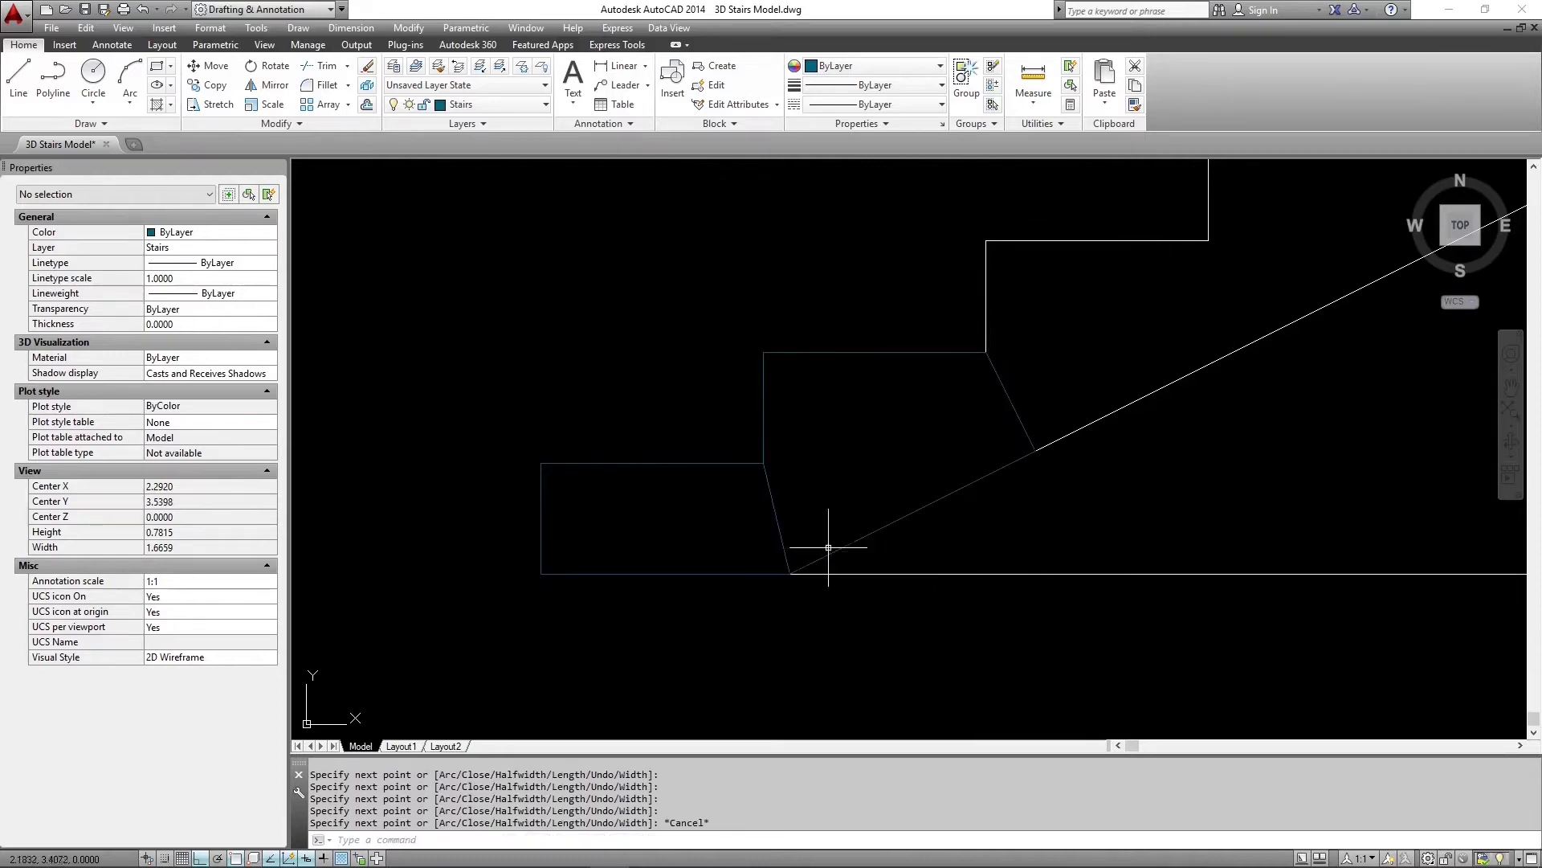
Trace the second step with polylines along its riser, tread, vertical back edge and the sloping underside.
{"action": "middle_click_drag", "start_coordinate": [1033, 378], "coordinate": [828, 464]}
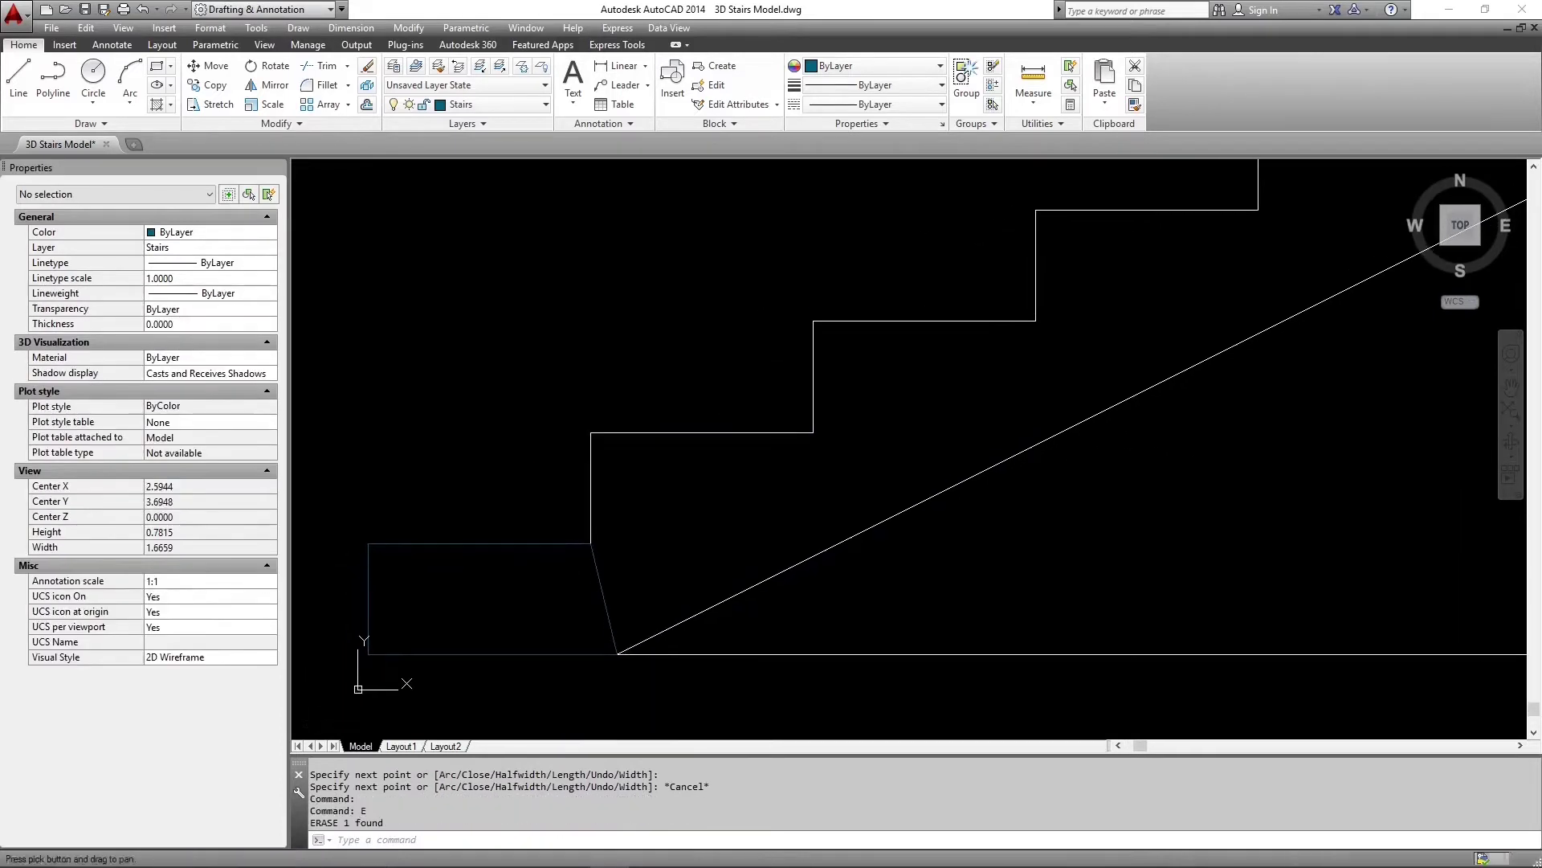
{"action": "type", "text": "PL"}
{"action": "key", "text": "Return"}
{"action": "left_click", "coordinate": [540, 577]}
{"action": "left_click", "coordinate": [596, 440]}
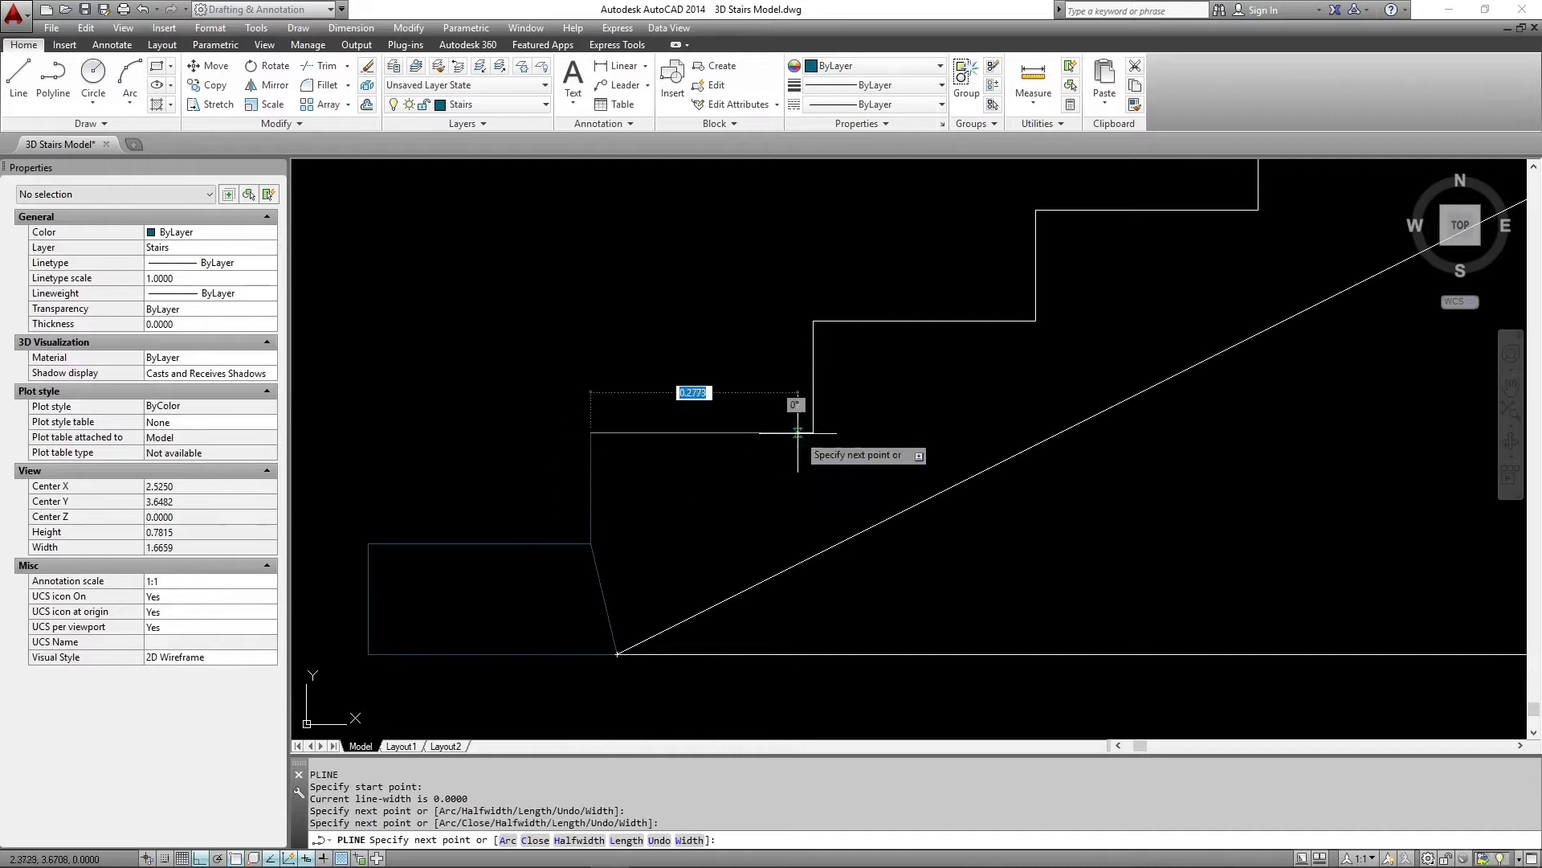
{"action": "left_click", "coordinate": [813, 612]}
{"action": "key", "text": "Escape"}
{"action": "key", "text": "Return"}
{"action": "left_click", "coordinate": [813, 556]}
{"action": "left_click", "coordinate": [617, 654]}
{"action": "key", "text": "Escape"}
Trim the second step's vertical back edge where it extends below the sloping underside.
{"action": "type", "text": "TR"}
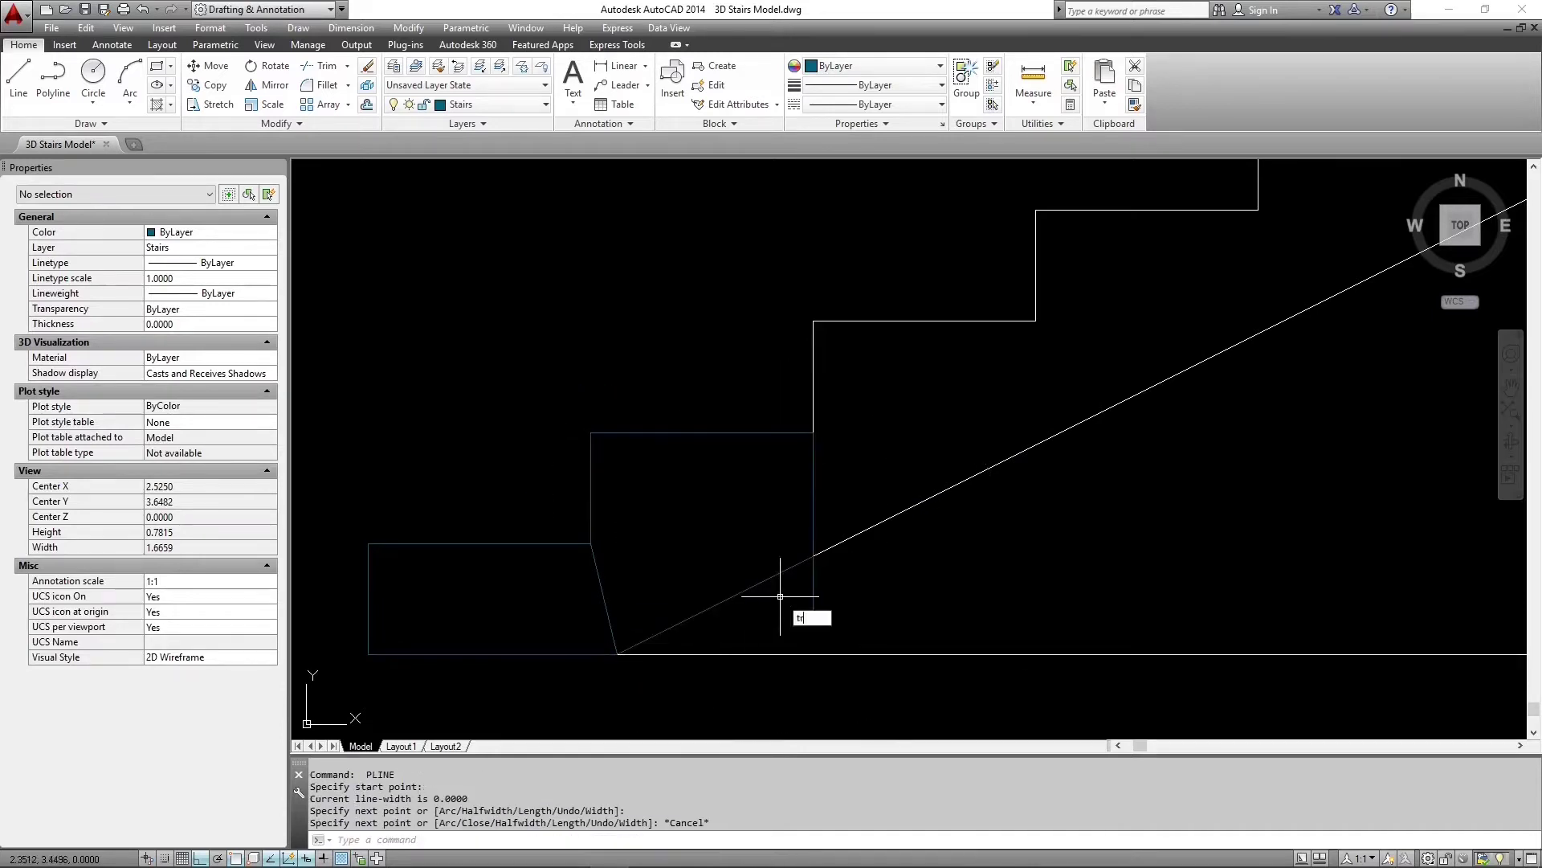
{"action": "key", "text": "Return"}
{"action": "key", "text": "Return"}
{"action": "left_click_drag", "start_coordinate": [782, 596], "coordinate": [831, 576]}
{"action": "key", "text": "Return"}
{"action": "key", "text": "Escape"}
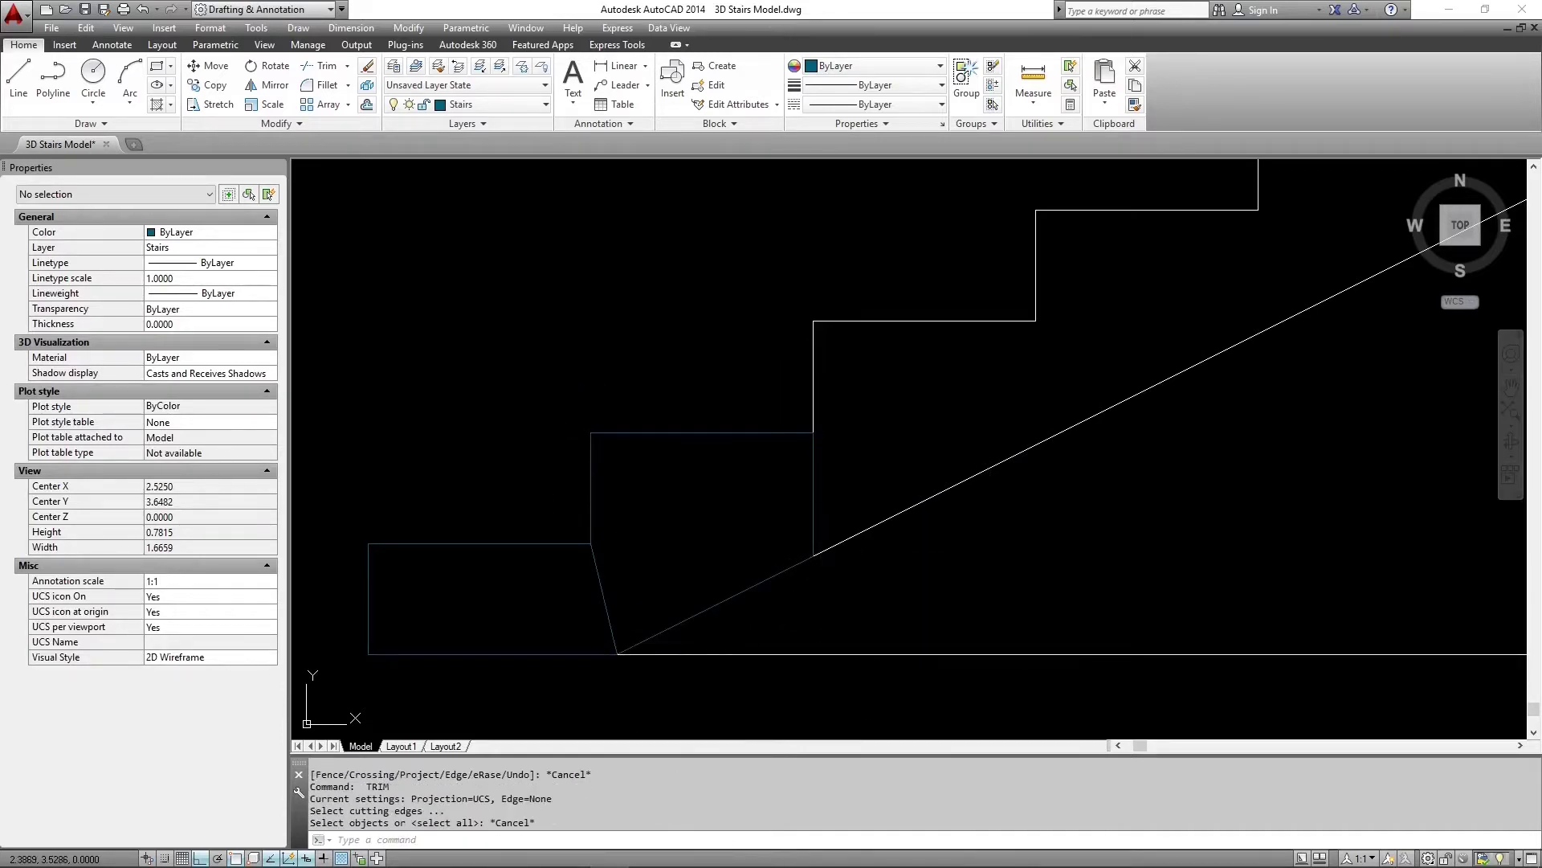
Trace the third step with one polyline for its front edge and underside and another for its tread and back edge.
{"action": "type", "text": "pl"}
{"action": "key", "text": "Return"}
{"action": "left_click", "coordinate": [813, 321]}
{"action": "left_click", "coordinate": [813, 556]}
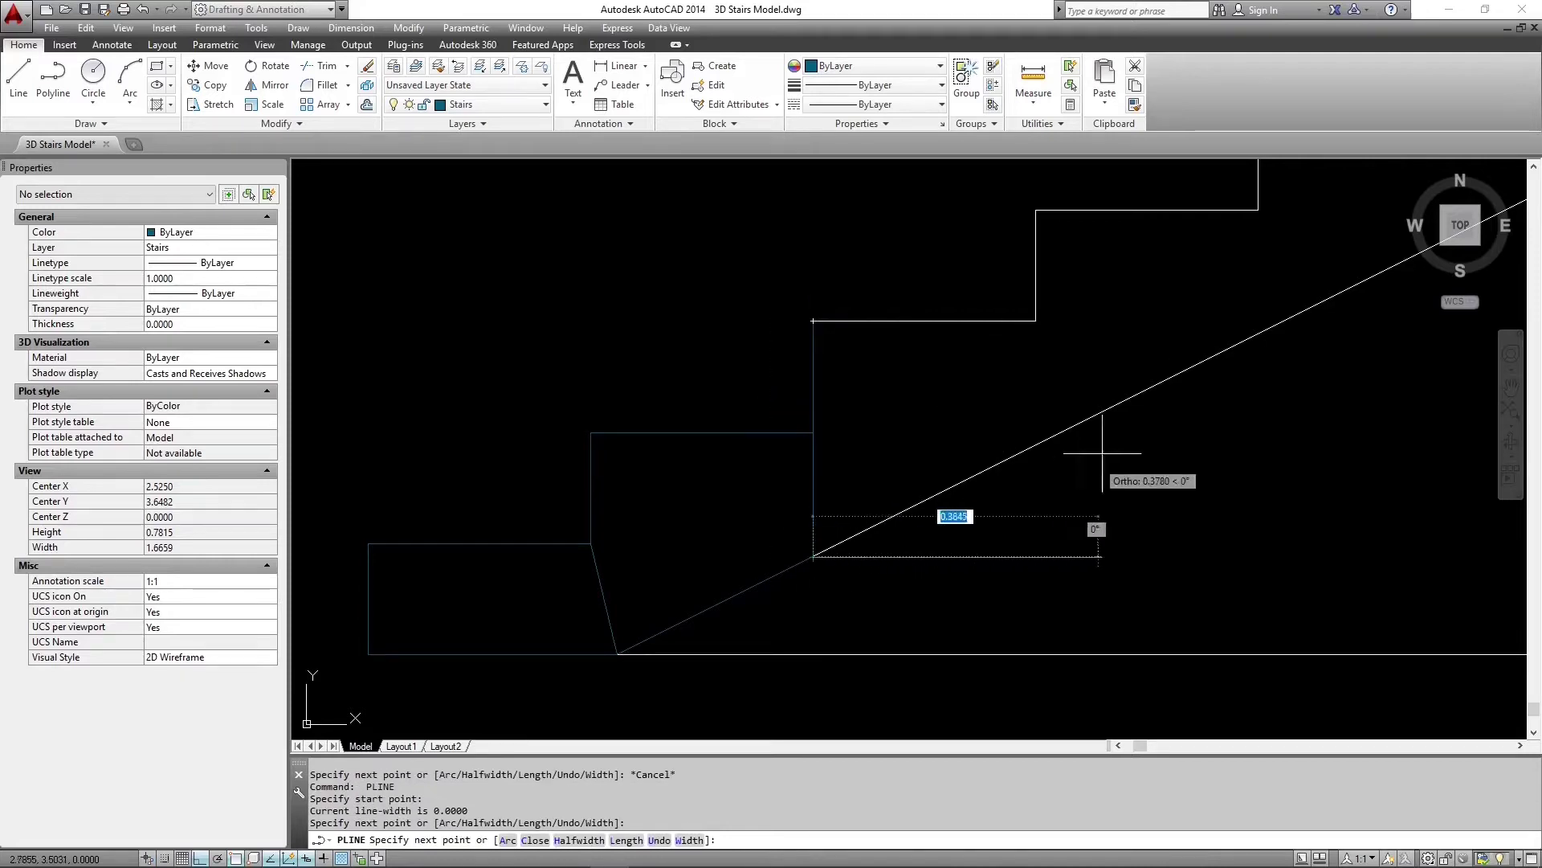
{"action": "left_click", "coordinate": [1128, 397]}
{"action": "key", "text": "Escape"}
{"action": "key", "text": "Return"}
{"action": "left_click", "coordinate": [813, 322]}
{"action": "left_click", "coordinate": [1036, 321]}
{"action": "left_click", "coordinate": [1036, 491]}
{"action": "key", "text": "Escape"}
{"action": "key", "text": "Escape"}
Trim the overshooting ends of the third step's back edge and underside at their intersection.
{"action": "type", "text": "t"}
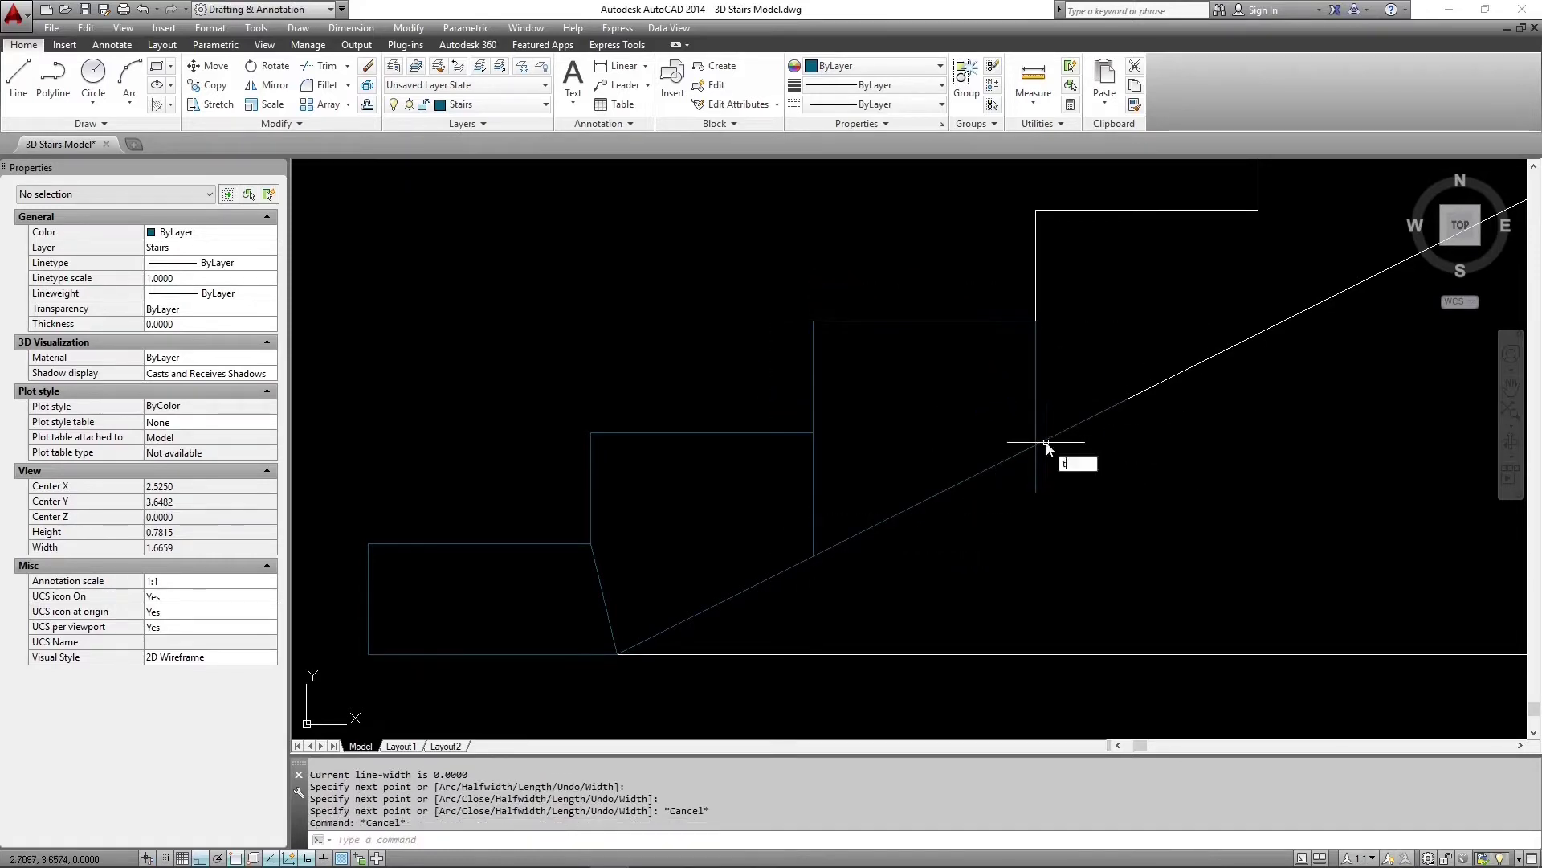
{"action": "type", "text": "r"}
{"action": "key", "text": "Return"}
{"action": "key", "text": "Return"}
{"action": "left_click", "coordinate": [1045, 441]}
{"action": "left_click", "coordinate": [1037, 457]}
{"action": "key", "text": "Escape"}
{"action": "left_click", "coordinate": [1031, 446]}
{"action": "key", "text": "Escape"}
Join the third step's two polylines into a single outline.
{"action": "key", "text": "j"}
{"action": "key", "text": "Return"}
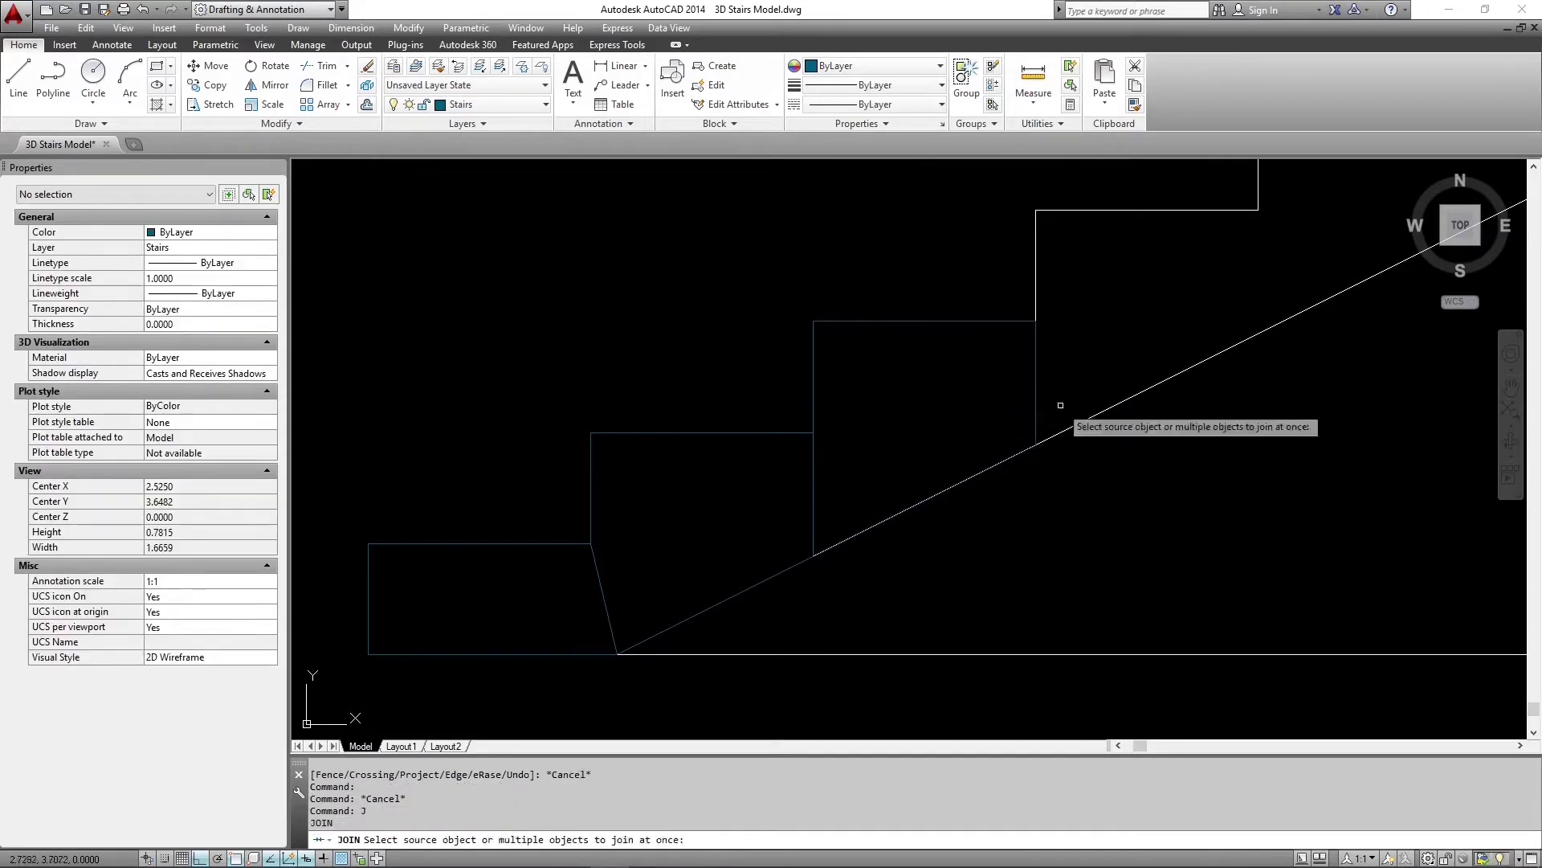
{"action": "left_click_drag", "start_coordinate": [1060, 404], "coordinate": [1014, 385]}
{"action": "left_click", "coordinate": [813, 347]}
{"action": "key", "text": "Return"}
Copy the third step's outline onto each remaining step of the lower flight up to the landing.
{"action": "scroll", "coordinate": [916, 390], "scroll_direction": "down", "scroll_amount": 2}
{"action": "middle_click_drag", "start_coordinate": [942, 402], "coordinate": [748, 486]}
{"action": "scroll", "coordinate": [759, 473], "scroll_direction": "up", "scroll_amount": 1}
{"action": "type", "text": "co"}
{"action": "key", "text": "Return"}
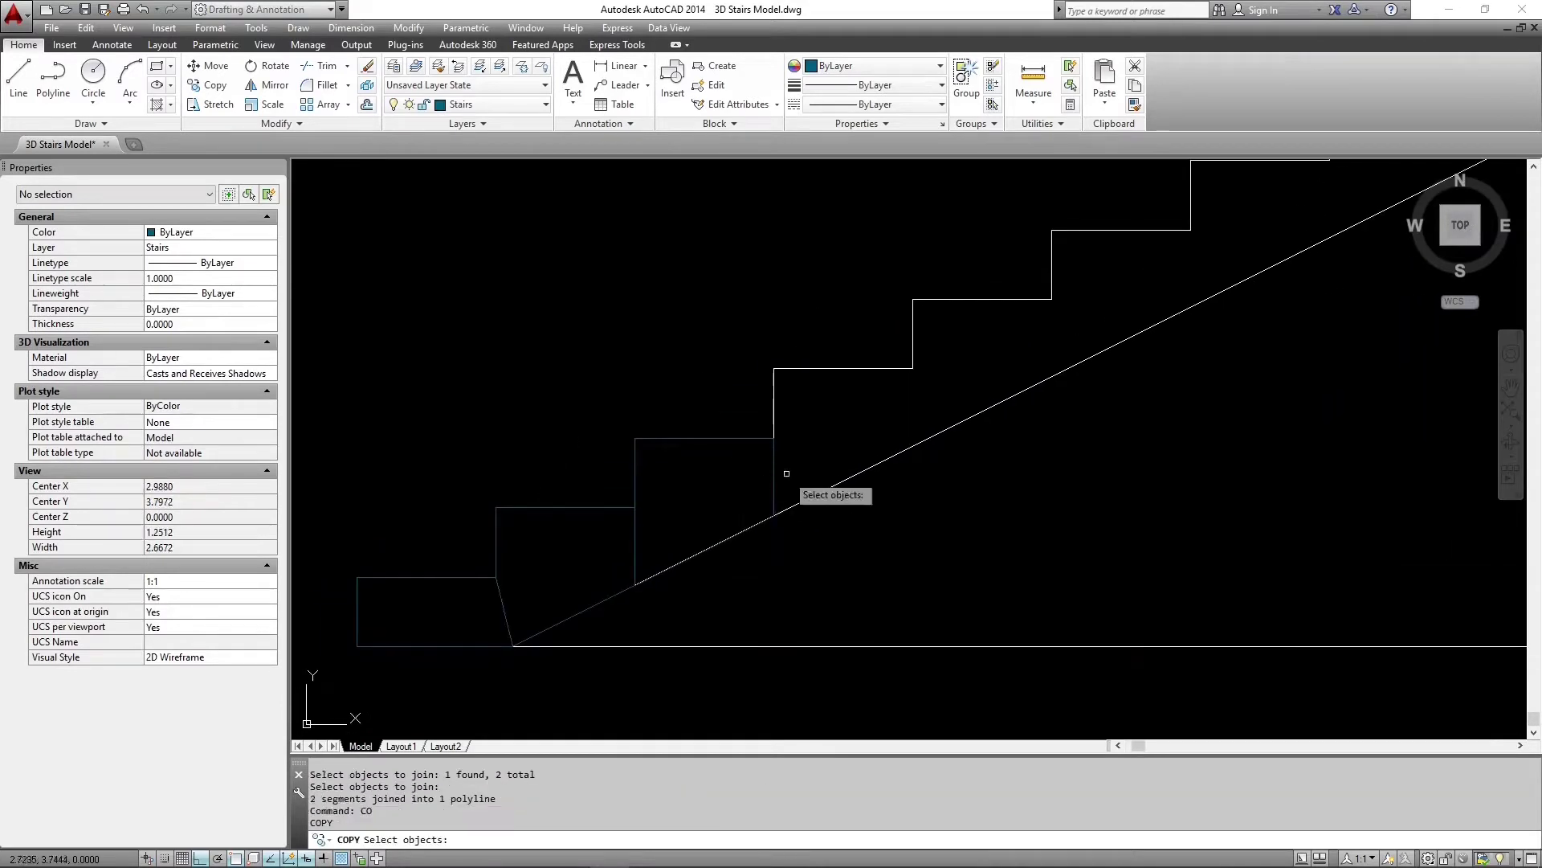
{"action": "left_click", "coordinate": [634, 438]}
{"action": "left_click", "coordinate": [913, 298]}
{"action": "scroll", "coordinate": [956, 323], "scroll_direction": "down", "scroll_amount": 2}
{"action": "middle_click_drag", "start_coordinate": [966, 328], "coordinate": [821, 453]}
{"action": "left_click", "coordinate": [851, 411]}
{"action": "left_click", "coordinate": [905, 383]}
{"action": "left_click", "coordinate": [960, 354]}
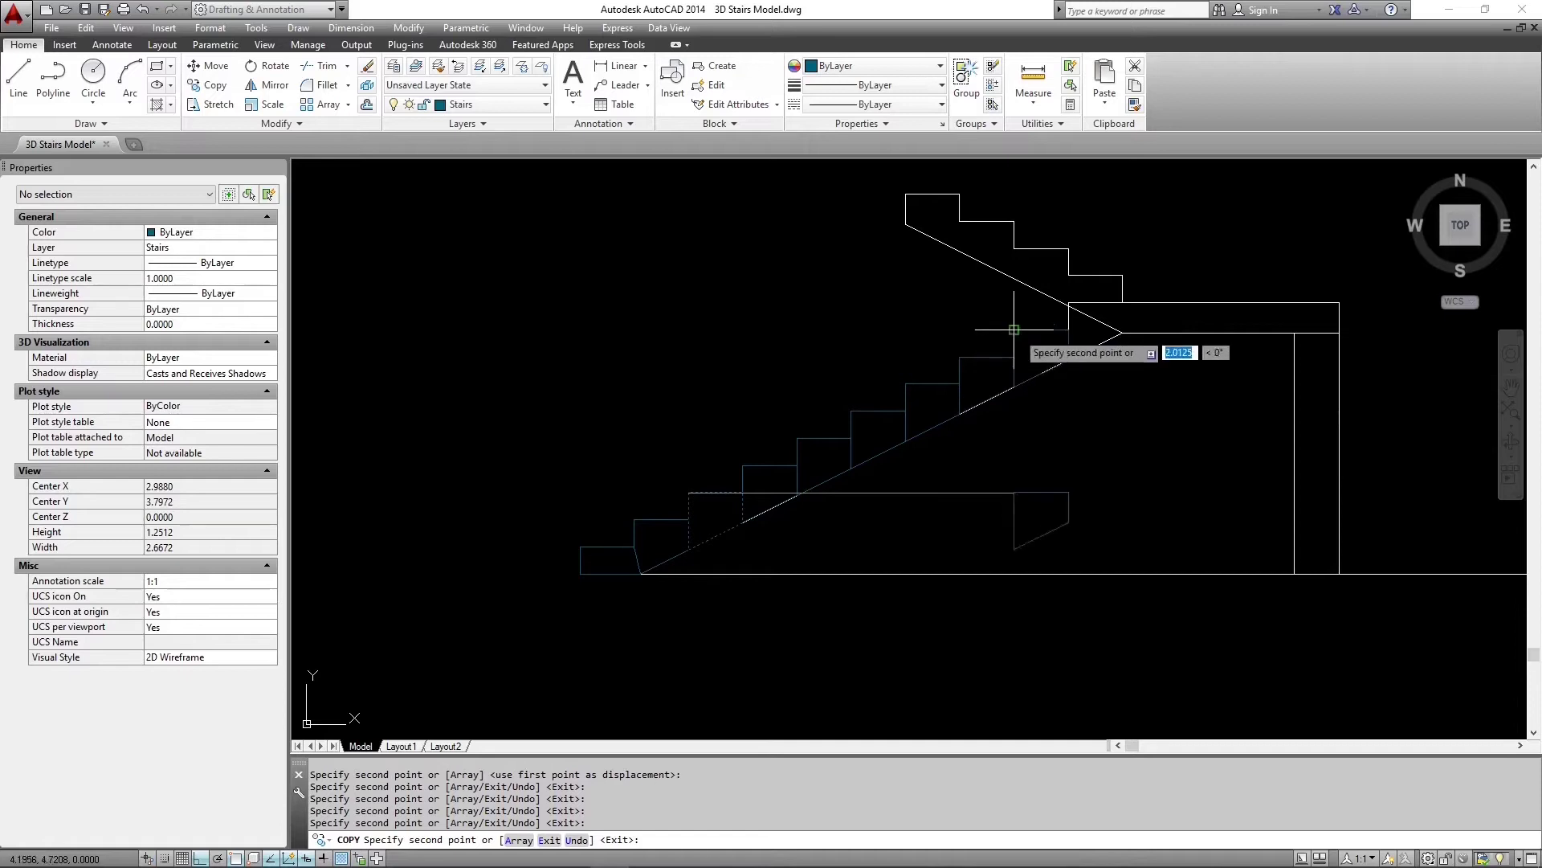
{"action": "scroll", "coordinate": [1036, 377], "scroll_direction": "up", "scroll_amount": 2}
{"action": "scroll", "coordinate": [998, 420], "scroll_direction": "up", "scroll_amount": 2}
{"action": "key", "text": "Escape"}
Copy the lower flight's top step outline vertically to an empty area above the landing.
{"action": "scroll", "coordinate": [1004, 514], "scroll_direction": "up", "scroll_amount": 2}
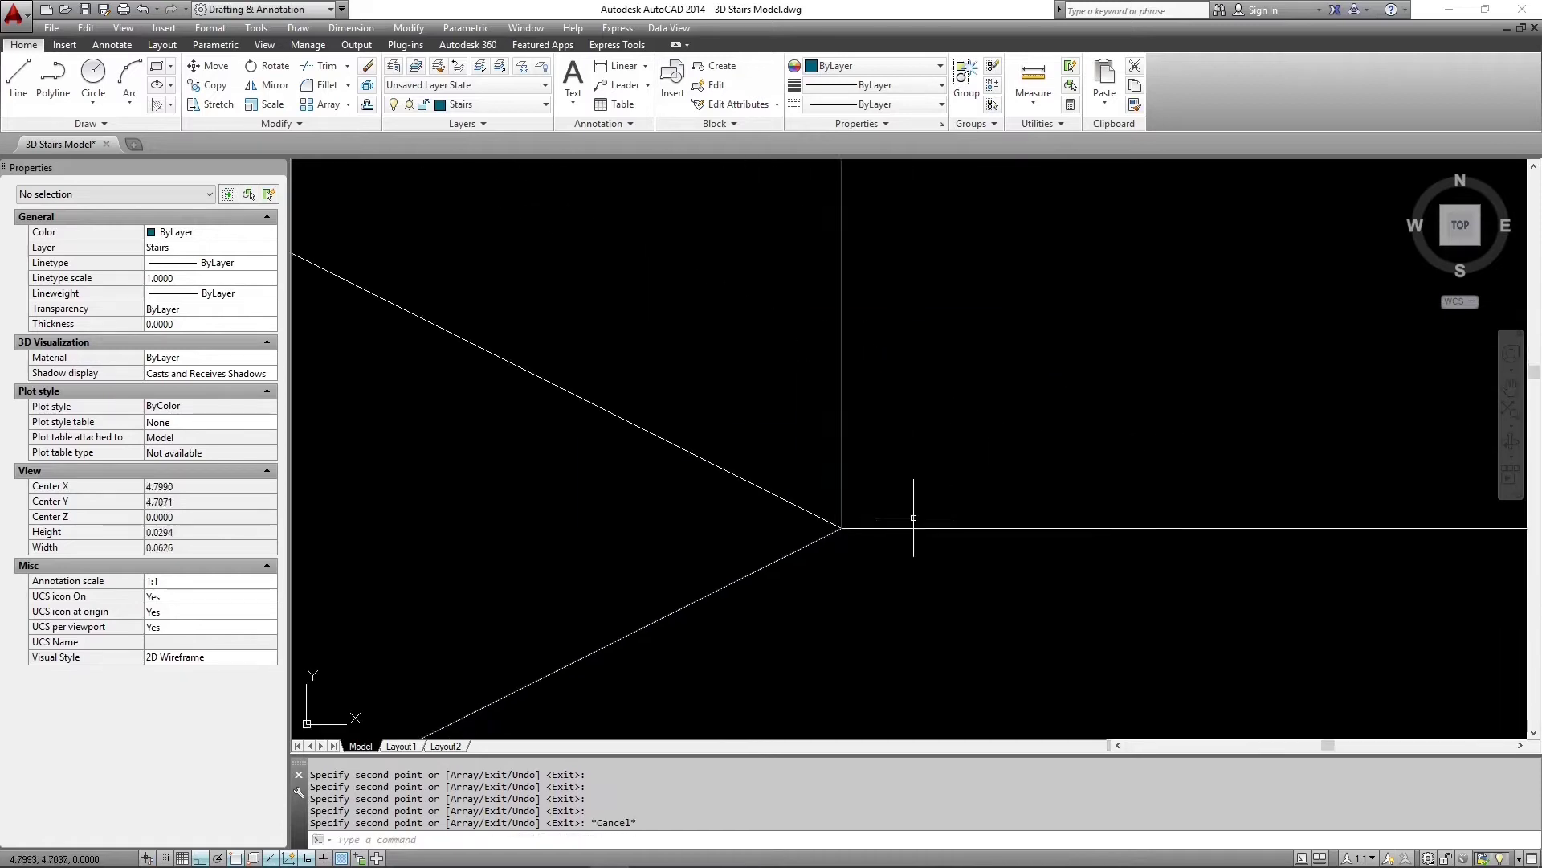
{"action": "scroll", "coordinate": [971, 482], "scroll_direction": "down", "scroll_amount": 4}
{"action": "scroll", "coordinate": [906, 475], "scroll_direction": "up", "scroll_amount": 2}
{"action": "left_click", "coordinate": [900, 455]}
{"action": "key", "text": "space"}
{"action": "left_click", "coordinate": [916, 490]}
{"action": "left_click", "coordinate": [915, 275]}
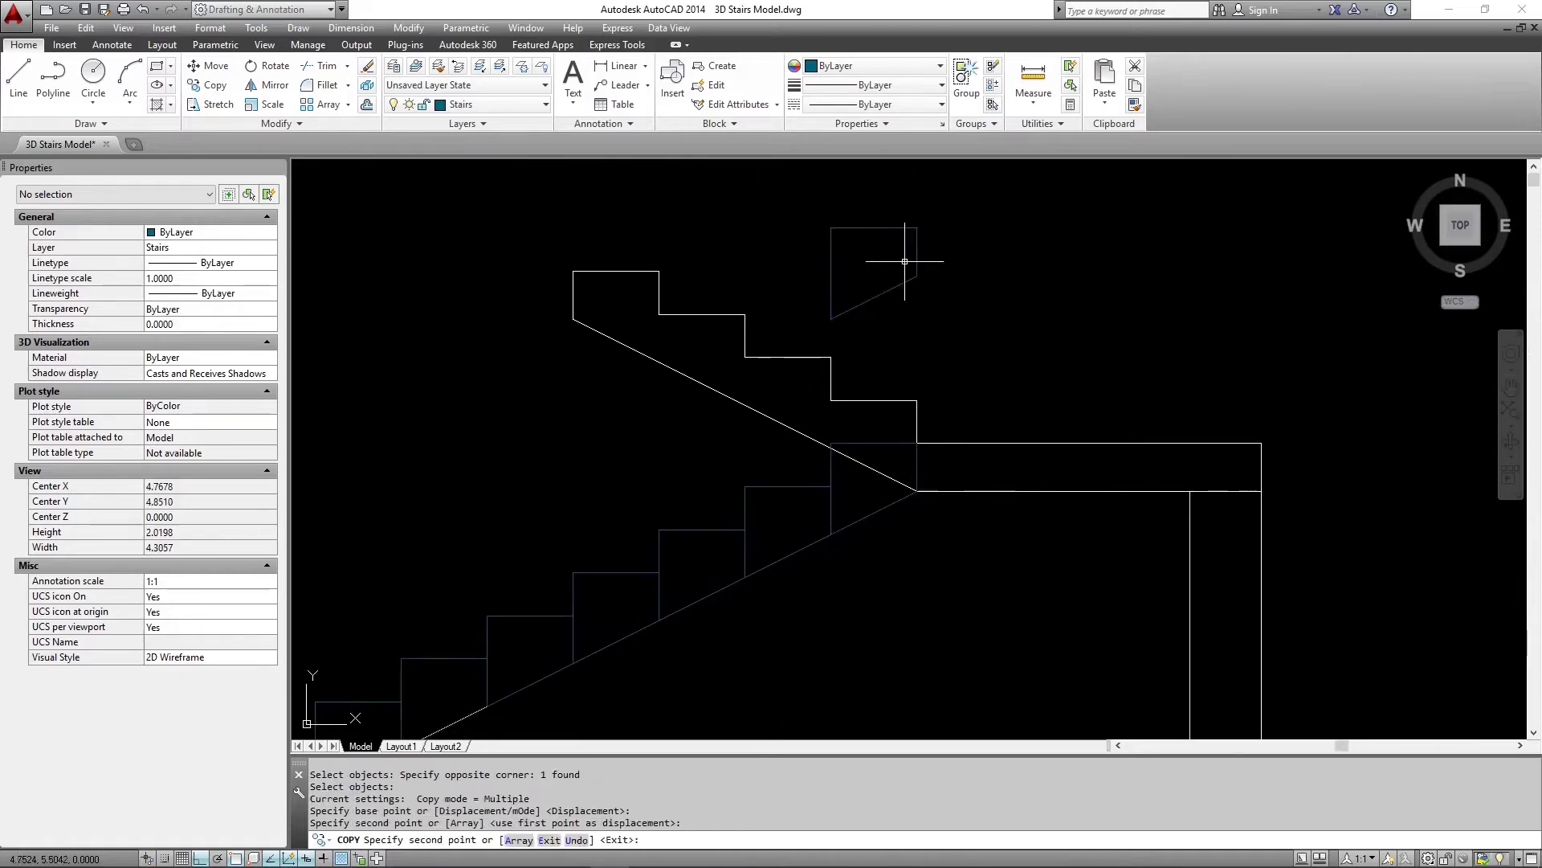
{"action": "key", "text": "Escape"}
Mirror the copied step outline about a vertical line and delete the source outline.
{"action": "type", "text": "mi"}
{"action": "left_click", "coordinate": [929, 249]}
{"action": "left_click", "coordinate": [888, 235]}
{"action": "type", "text": "y"}
{"action": "key", "text": "Escape"}
Move the mirrored step outline by its upper corner onto the first step of the upper flight.
{"action": "type", "text": "m"}
{"action": "left_click", "coordinate": [949, 286]}
{"action": "left_click", "coordinate": [921, 270]}
{"action": "key", "text": "space"}
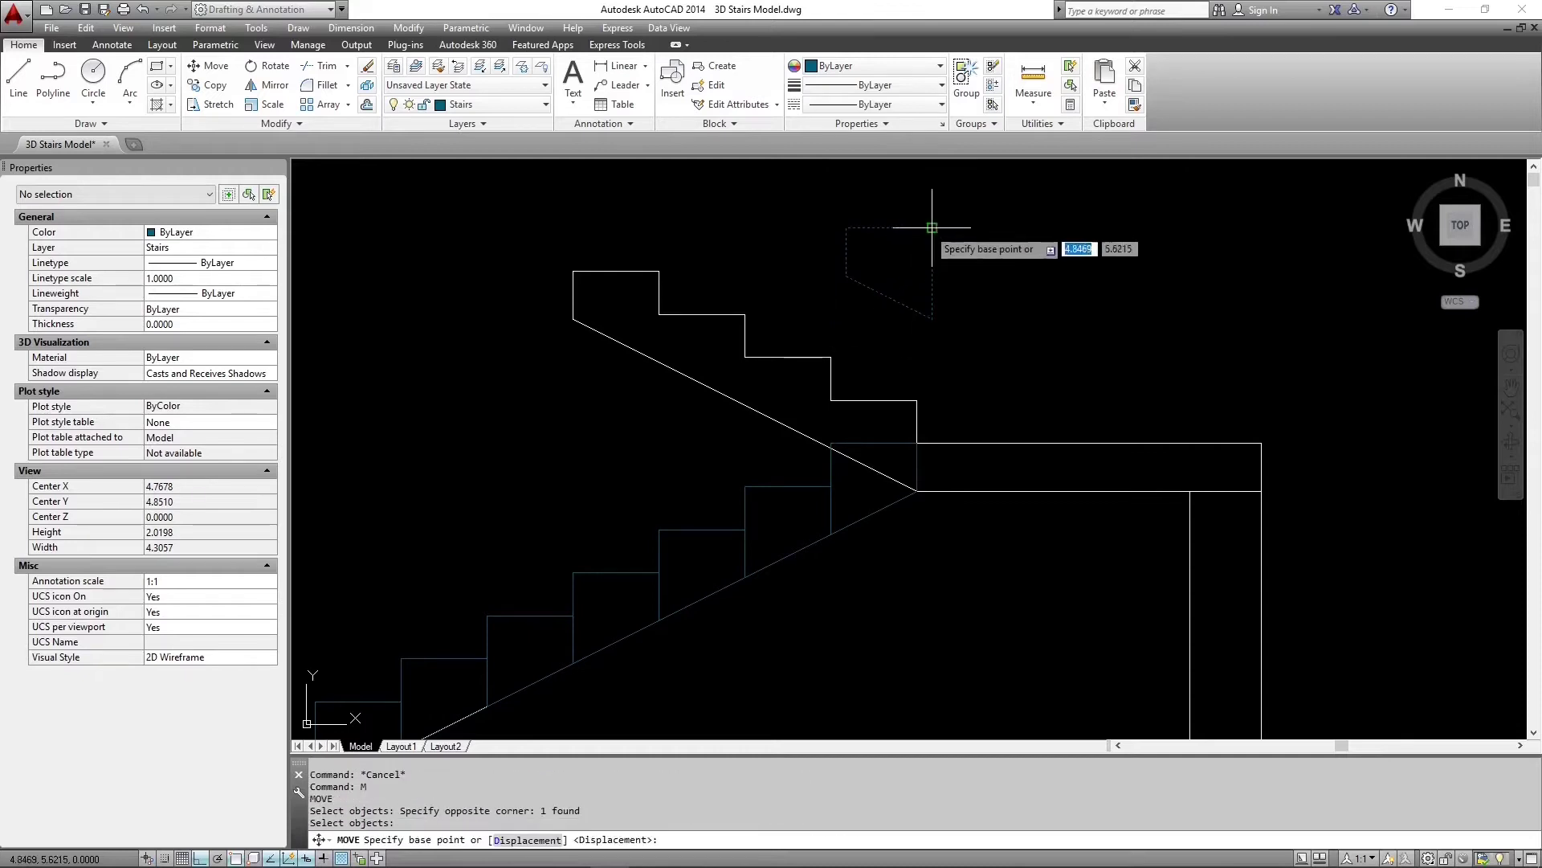
{"action": "left_click", "coordinate": [932, 228]}
{"action": "left_click", "coordinate": [916, 400]}
Copy the mirrored step outline onto the remaining steps of the upper flight.
{"action": "type", "text": "o"}
{"action": "left_click", "coordinate": [874, 387]}
{"action": "left_click", "coordinate": [823, 406]}
{"action": "key", "text": "space"}
{"action": "left_click", "coordinate": [916, 400]}
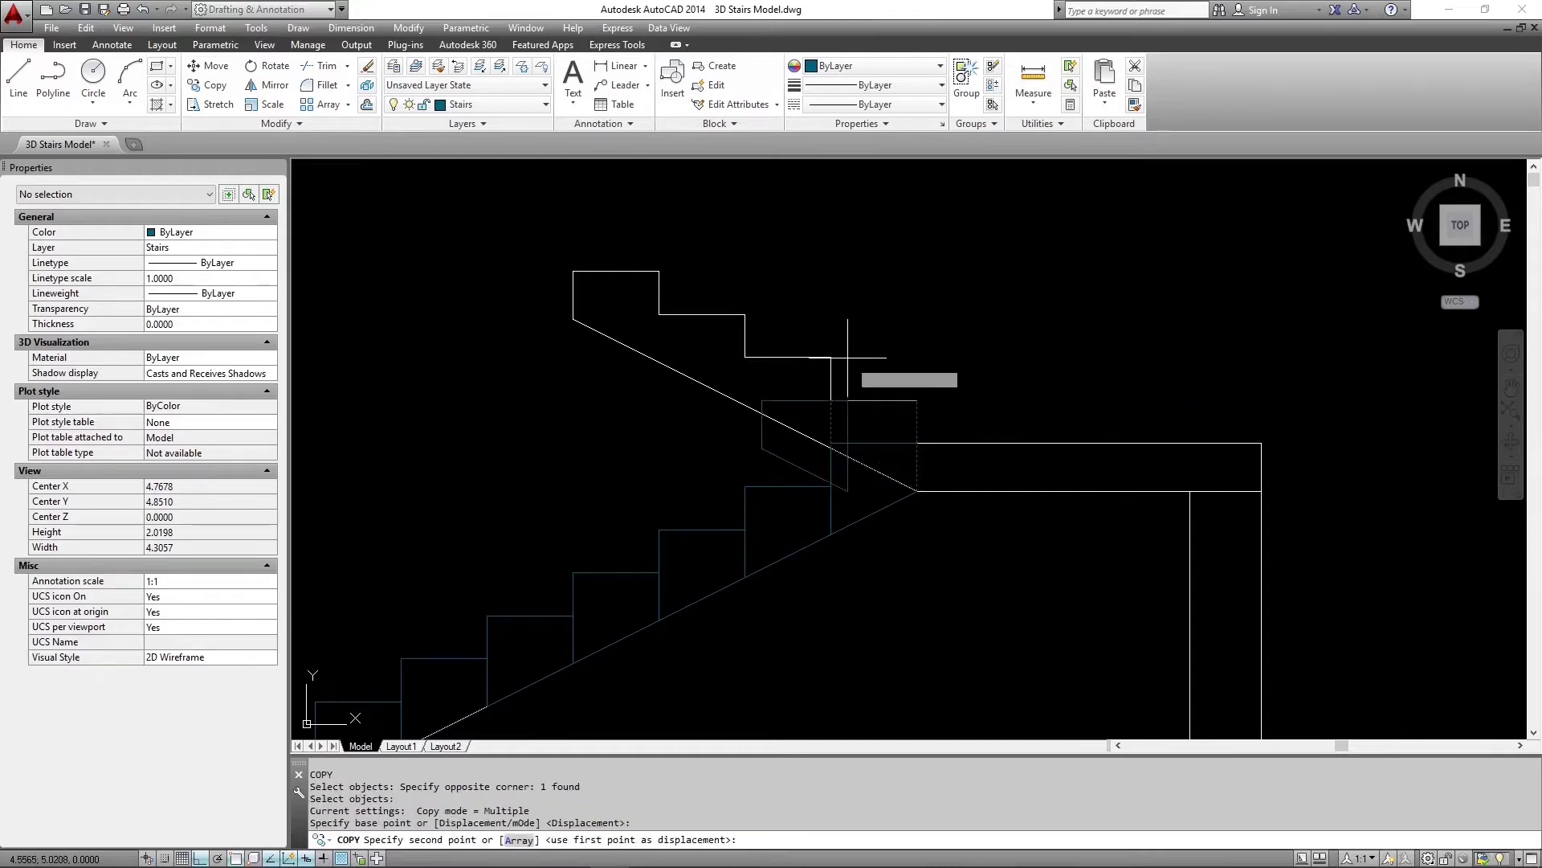
{"action": "left_click", "coordinate": [831, 356]}
{"action": "left_click", "coordinate": [745, 315]}
{"action": "key", "text": "Escape"}
Trace the landing slab and the support wall beneath it as two separate rectangles.
{"action": "scroll", "coordinate": [843, 431], "scroll_direction": "down", "scroll_amount": 2}
{"action": "type", "text": "rec"}
{"action": "key", "text": "Return"}
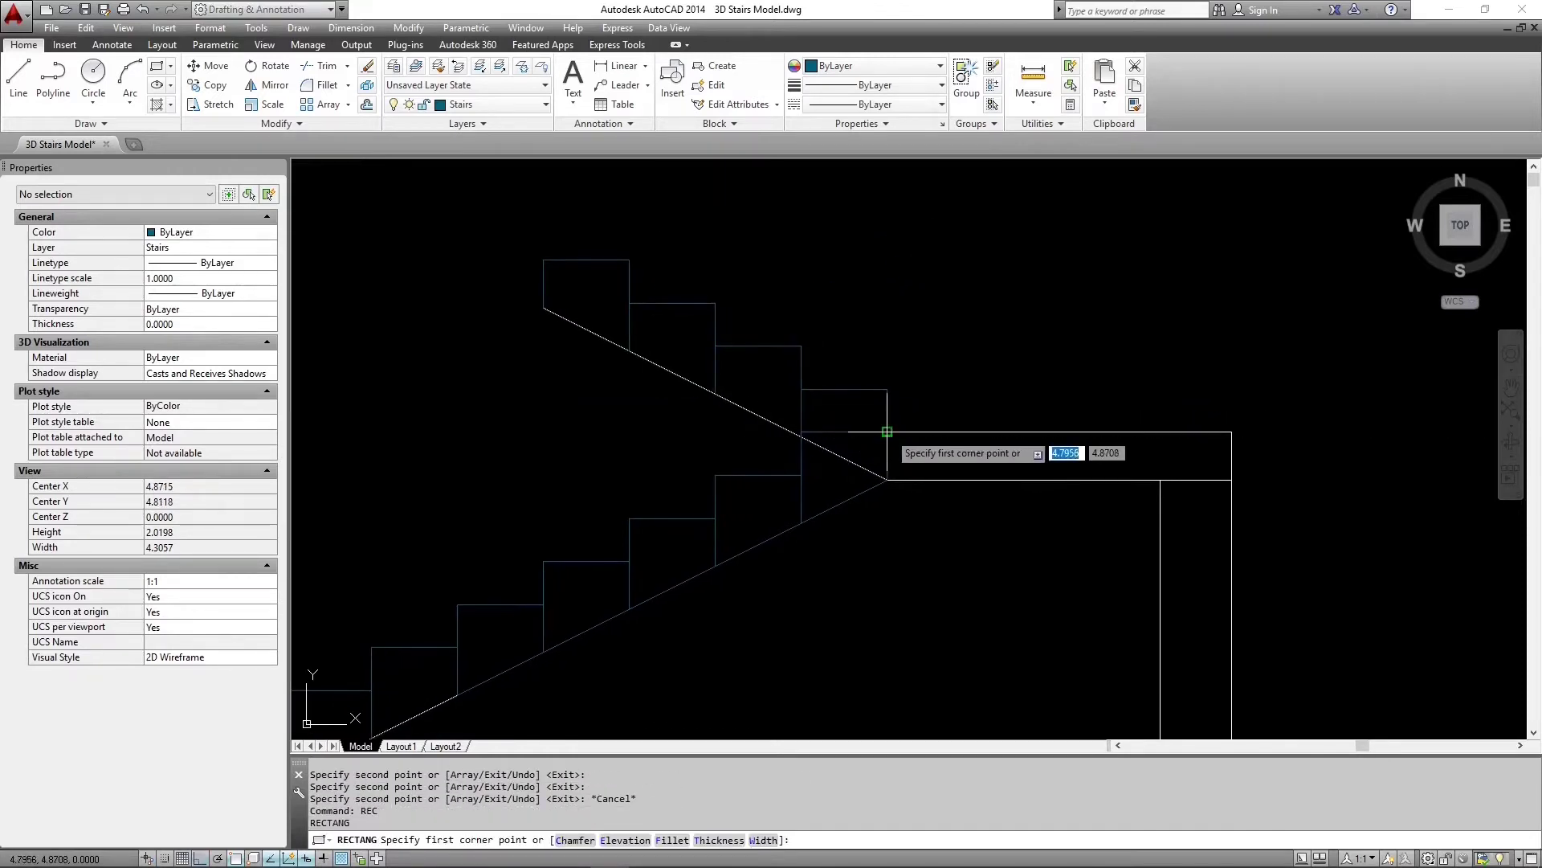
{"action": "left_click", "coordinate": [1227, 485]}
{"action": "middle_click_drag", "start_coordinate": [1227, 483], "coordinate": [1099, 365]}
{"action": "key", "text": "space"}
{"action": "left_click", "coordinate": [1102, 361]}
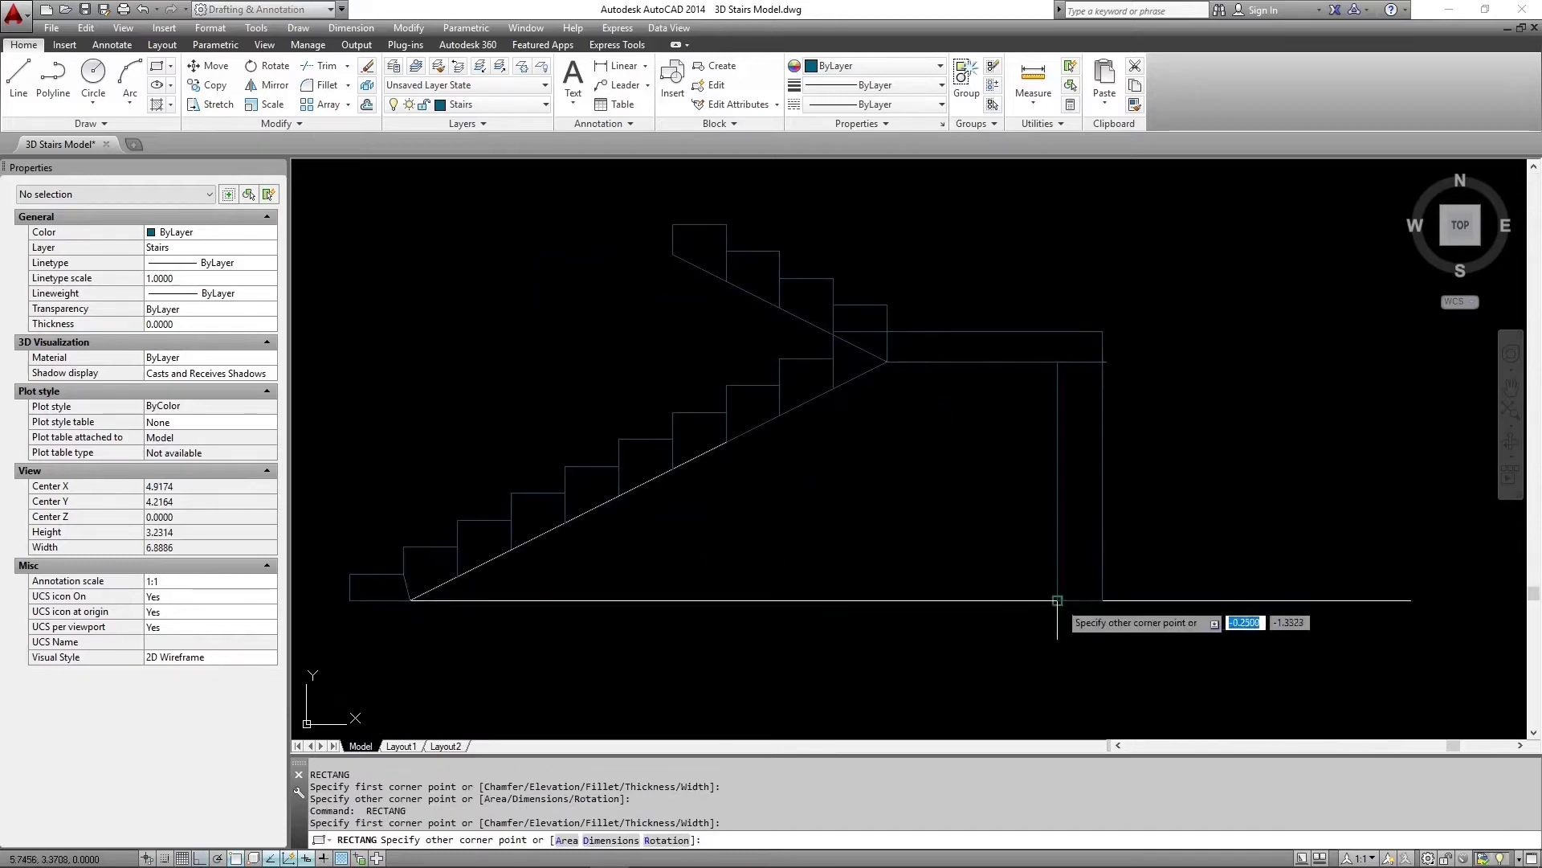
{"action": "left_click", "coordinate": [1057, 600]}
{"action": "middle_click_drag", "start_coordinate": [921, 561], "coordinate": [926, 562]}
Turn off layer 0 to hide the construction lines and leave only the Stairs outlines displayed.
{"action": "type", "text": "z e e"}
{"action": "key", "text": "Return"}
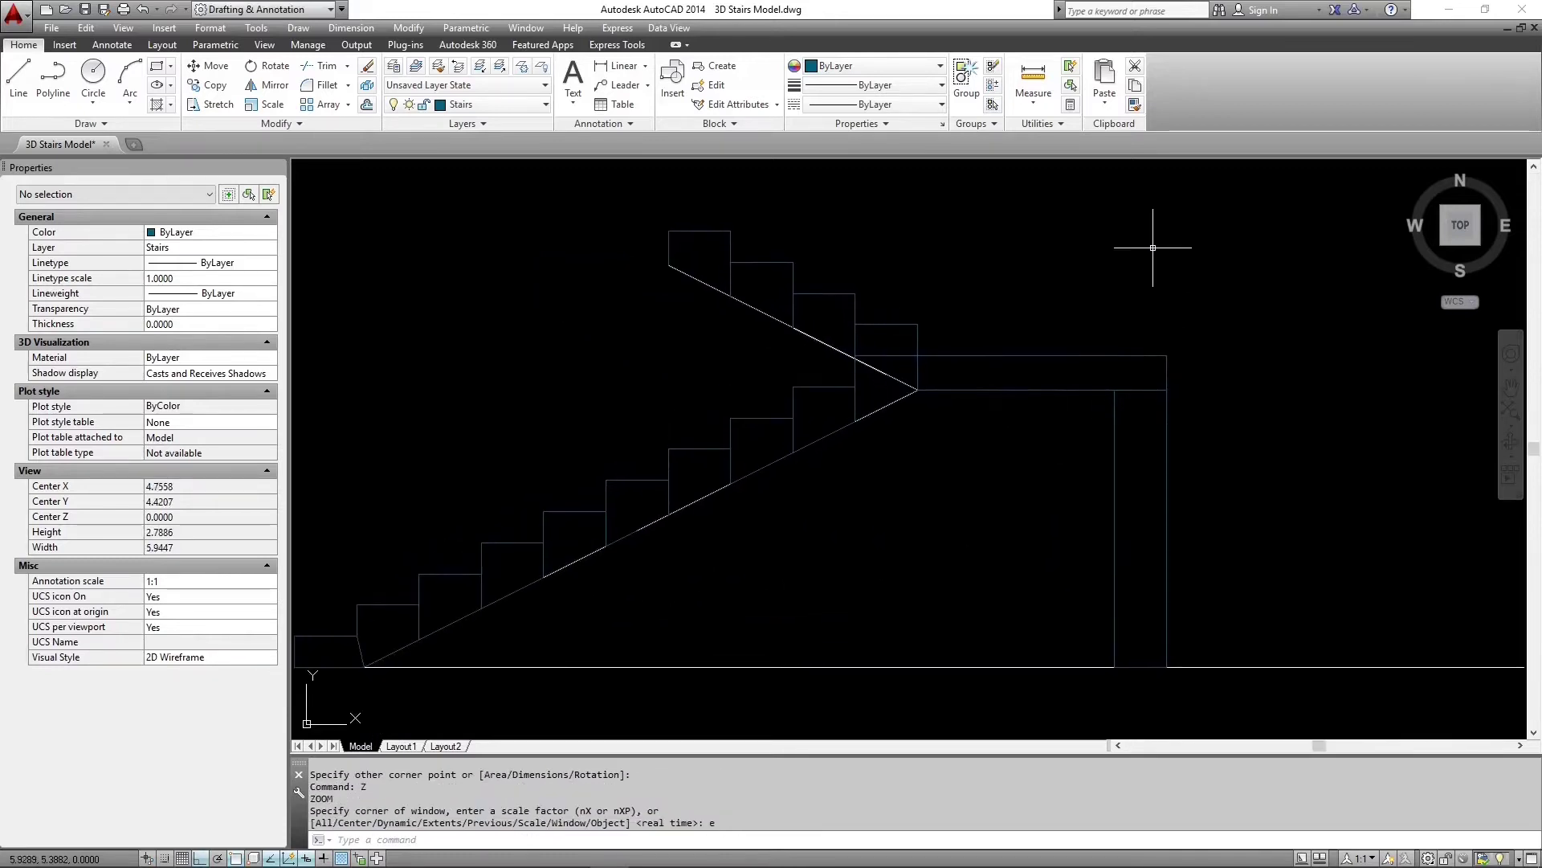
{"action": "left_click", "coordinate": [495, 106]}
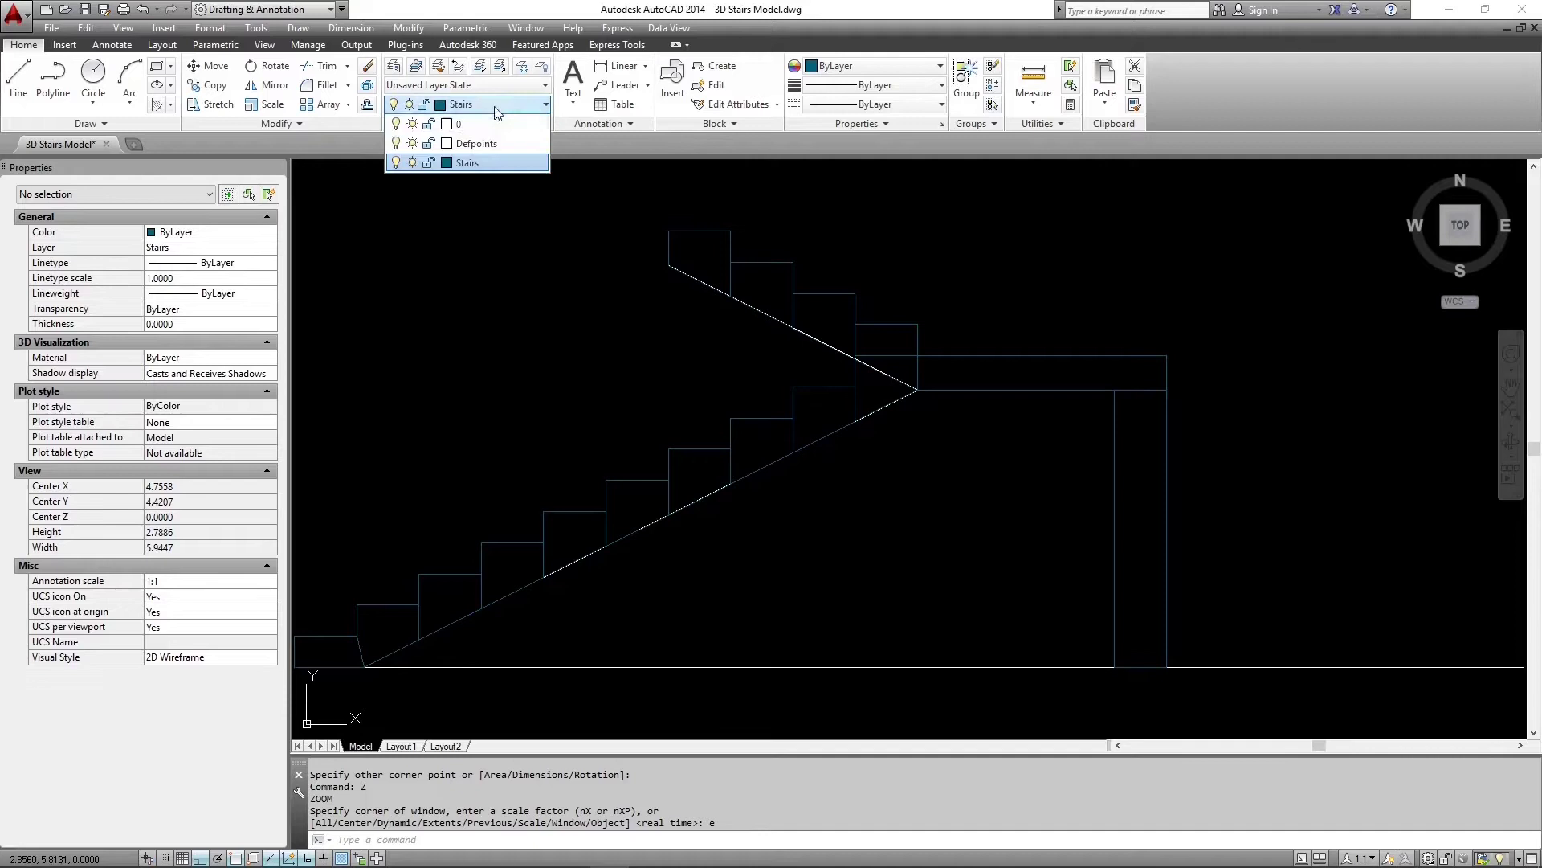
{"action": "left_click", "coordinate": [398, 123]}
{"action": "scroll", "coordinate": [631, 373], "scroll_direction": "down", "scroll_amount": 6}
{"action": "key", "text": "Escape"}
In a 3D view, rotate all stair outlines 90 degrees about the X axis from the support wall's base corner so they stand upright.
{"action": "mouse_move", "coordinate": [681, 461]}
{"action": "middle_mouse_down"}
{"action": "mouse_move", "coordinate": [726, 448]}
{"action": "mouse_move", "coordinate": [740, 475]}
{"action": "mouse_move", "coordinate": [892, 425]}
{"action": "middle_mouse_up"}
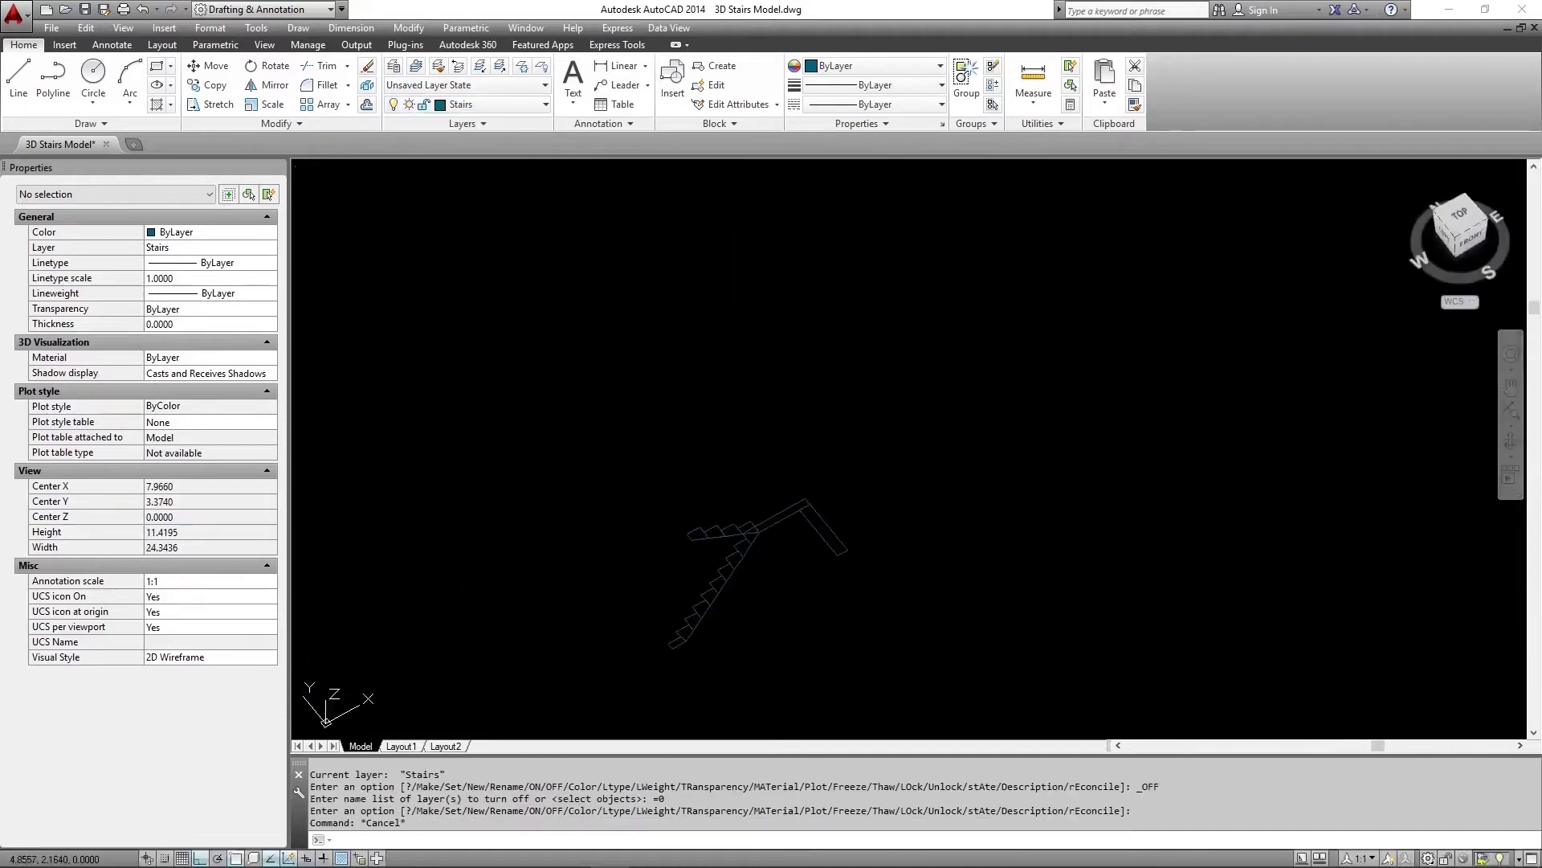
{"action": "scroll", "coordinate": [762, 561], "scroll_direction": "up", "scroll_amount": 6}
{"action": "middle_click_drag", "start_coordinate": [761, 561], "coordinate": [831, 484], "text": "shift"}
{"action": "scroll", "coordinate": [830, 484], "scroll_direction": "down", "scroll_amount": 2}
{"action": "middle_click_drag", "start_coordinate": [830, 484], "coordinate": [868, 441]}
{"action": "type", "text": "3r"}
{"action": "key", "text": "Return"}
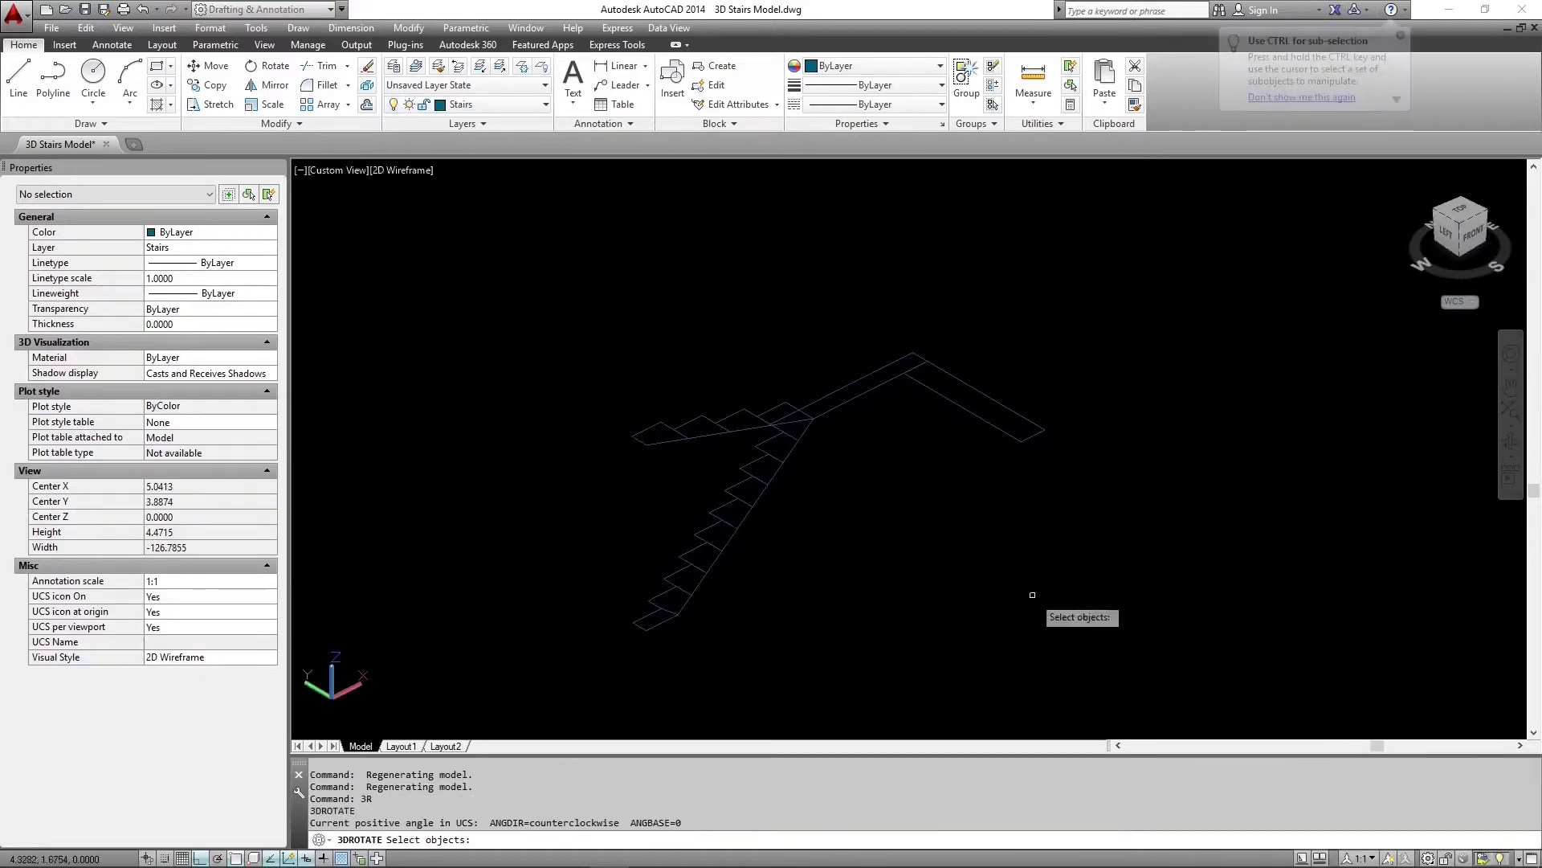
{"action": "left_click", "coordinate": [1032, 594]}
{"action": "left_click", "coordinate": [570, 376]}
{"action": "key", "text": "Return"}
{"action": "left_click", "coordinate": [1022, 441]}
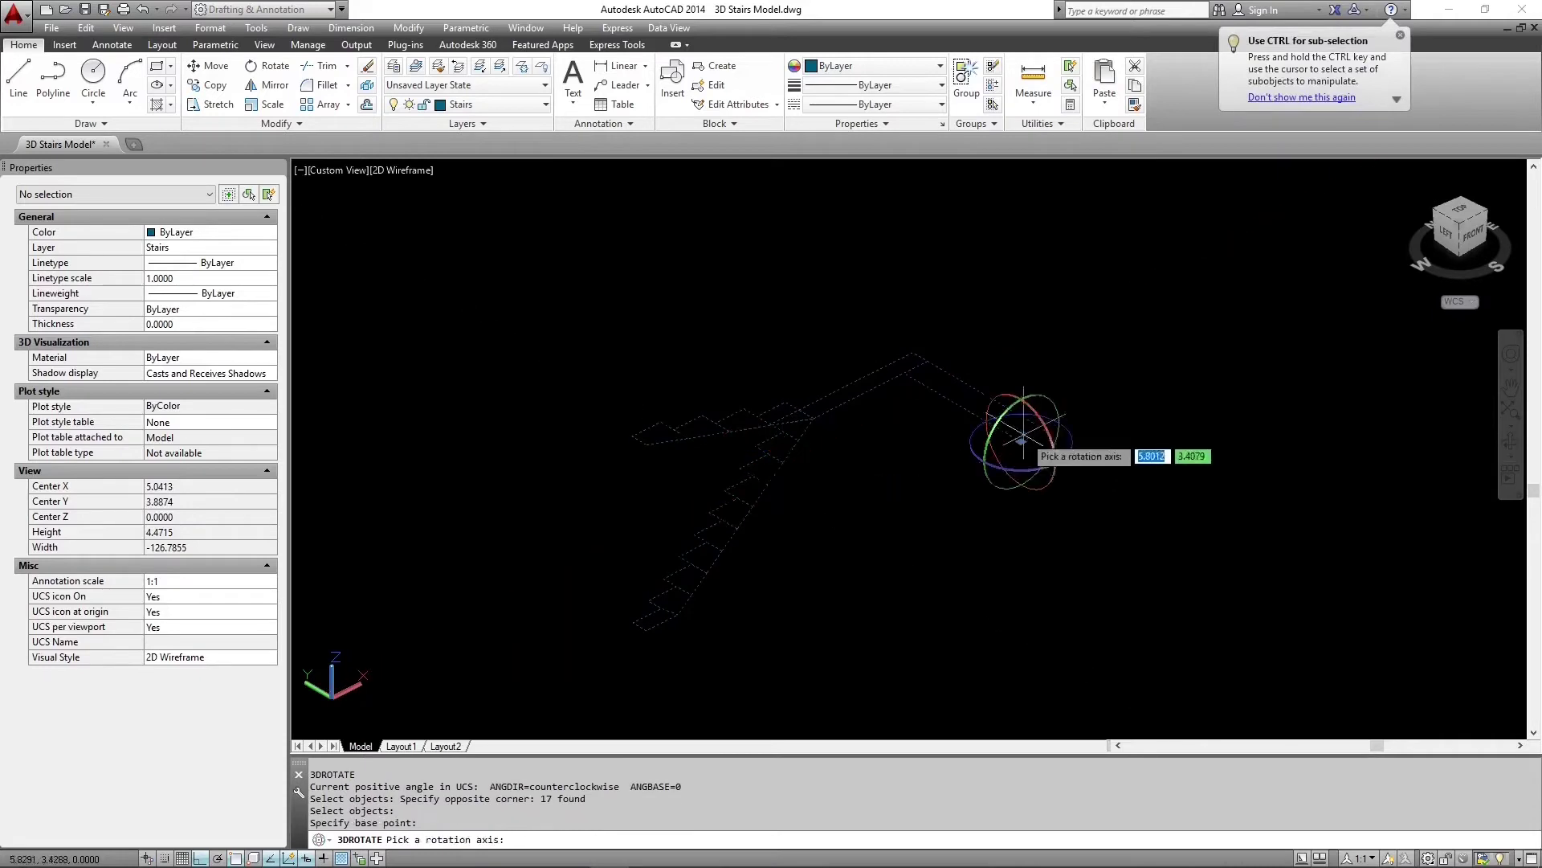
{"action": "left_click", "coordinate": [1048, 435]}
{"action": "type", "text": "90"}
{"action": "key", "text": "Return"}
{"action": "key", "text": "Escape"}
{"action": "scroll", "coordinate": [926, 451], "scroll_direction": "down", "scroll_amount": 2}
{"action": "type", "text": "ext"}
{"action": "key", "text": "Return"}
{"action": "left_click", "coordinate": [923, 587]}
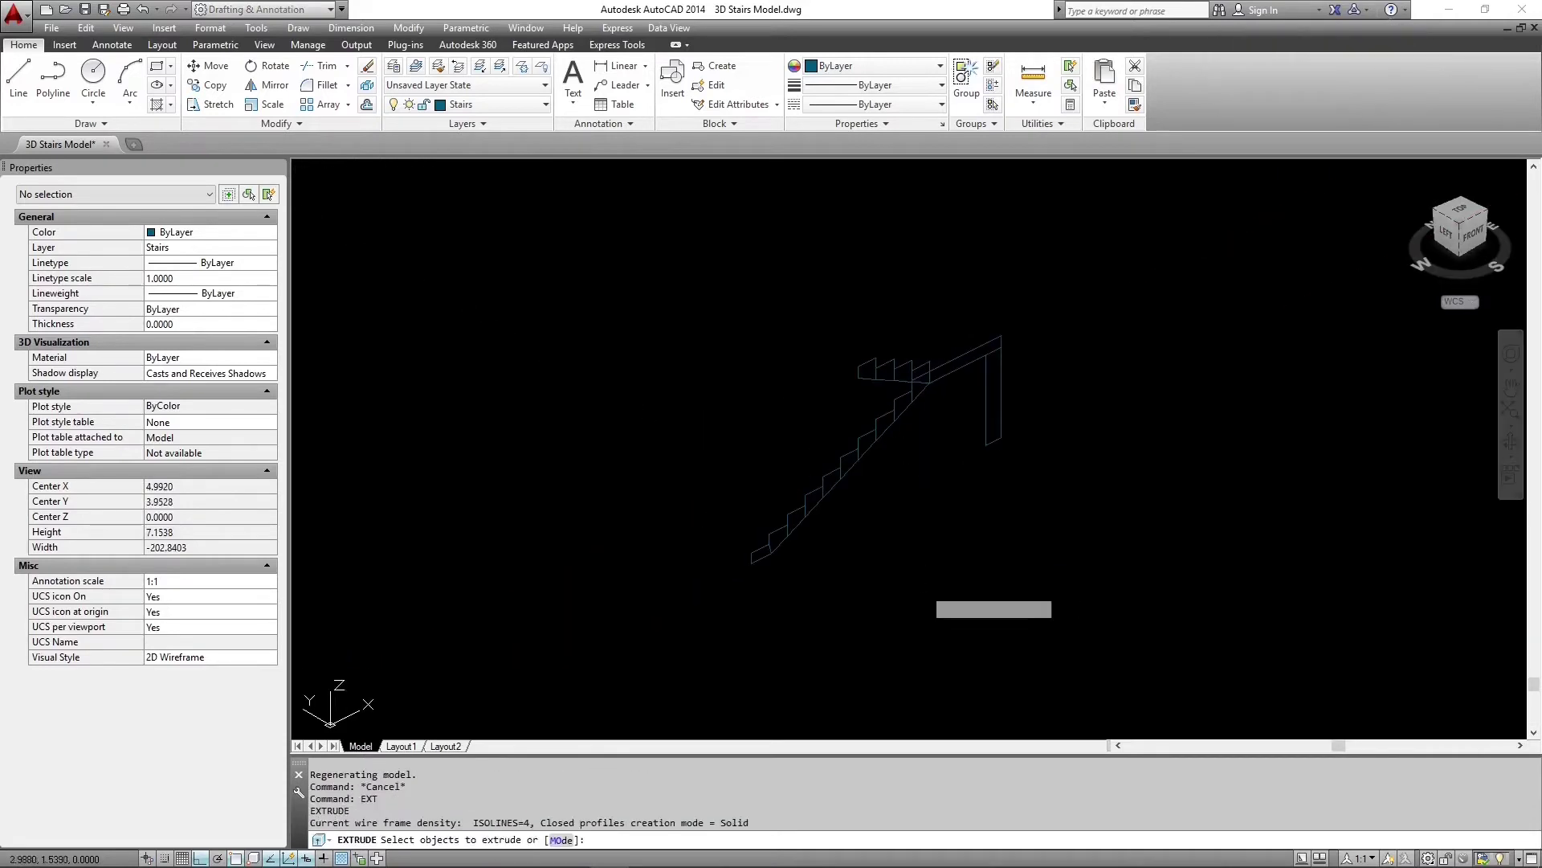
{"action": "left_click", "coordinate": [747, 450]}
{"action": "scroll", "coordinate": [860, 439], "scroll_direction": "up", "scroll_amount": 3}
{"action": "left_click", "coordinate": [980, 486]}
{"action": "left_click", "coordinate": [894, 384]}
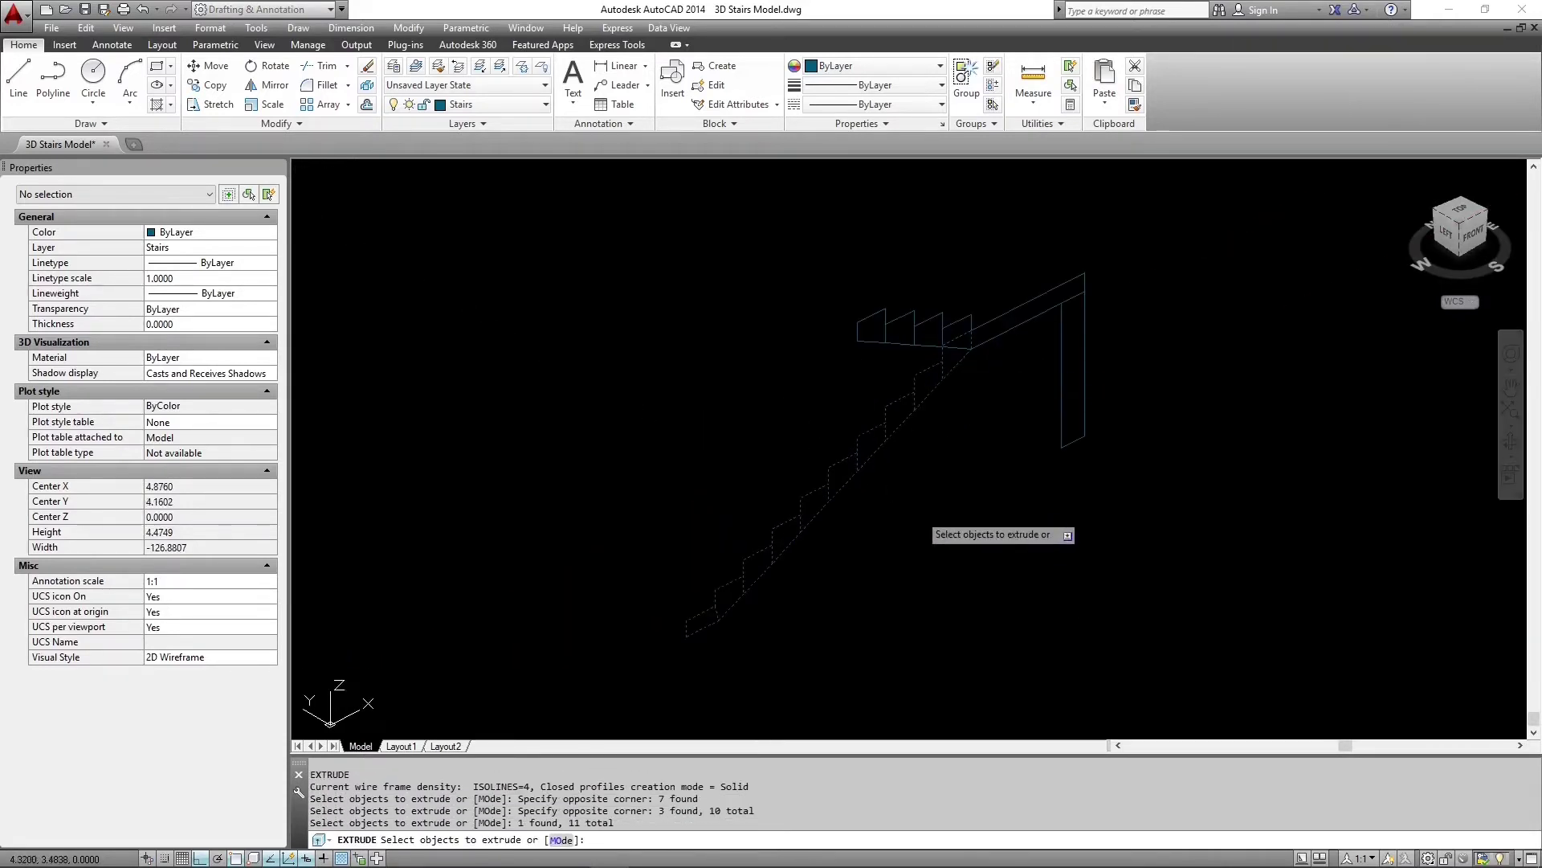
{"action": "key", "text": "Return"}
{"action": "key", "text": "Escape"}
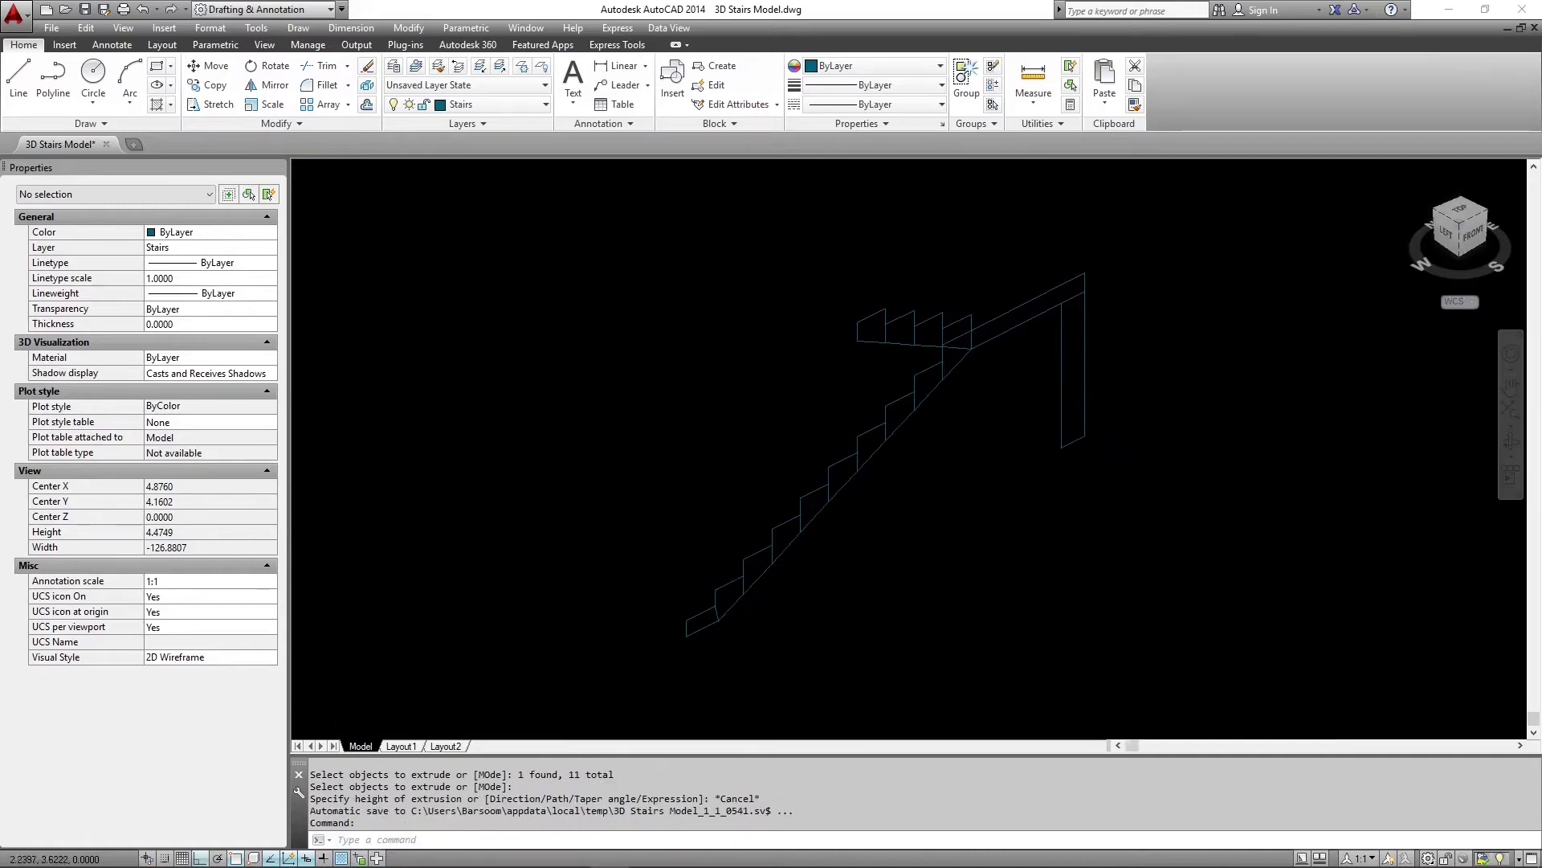
Join the open segments of the lower flight's second step outline into one polyline.
{"action": "scroll", "coordinate": [707, 610], "scroll_direction": "up", "scroll_amount": 5}
{"action": "left_click", "coordinate": [758, 554]}
{"action": "left_click", "coordinate": [757, 572]}
{"action": "key", "text": "Escape"}
{"action": "type", "text": "j"}
{"action": "key", "text": "Return"}
{"action": "left_click", "coordinate": [761, 585]}
{"action": "left_click", "coordinate": [713, 531]}
{"action": "left_click", "coordinate": [781, 608]}
{"action": "left_click", "coordinate": [768, 584]}
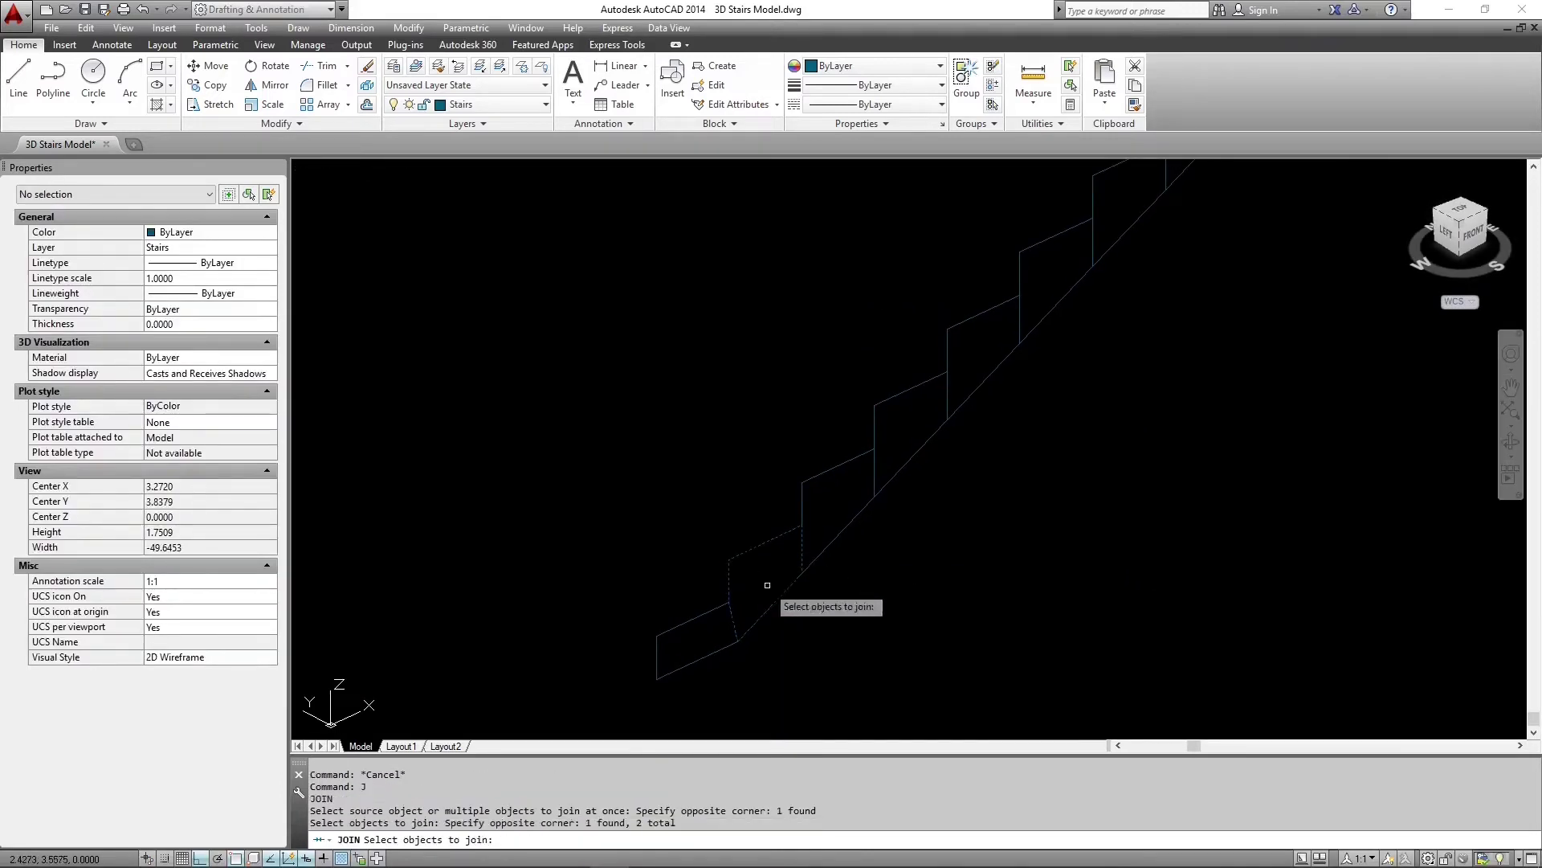
{"action": "key", "text": "Return"}
Extrude all step outlines of the lower flight by 1.2.
{"action": "scroll", "coordinate": [788, 566], "scroll_direction": "down", "scroll_amount": 4}
{"action": "type", "text": "t"}
{"action": "key", "text": "Return"}
{"action": "left_click", "coordinate": [1050, 671]}
{"action": "left_click", "coordinate": [682, 395]}
{"action": "left_click", "coordinate": [1000, 367]}
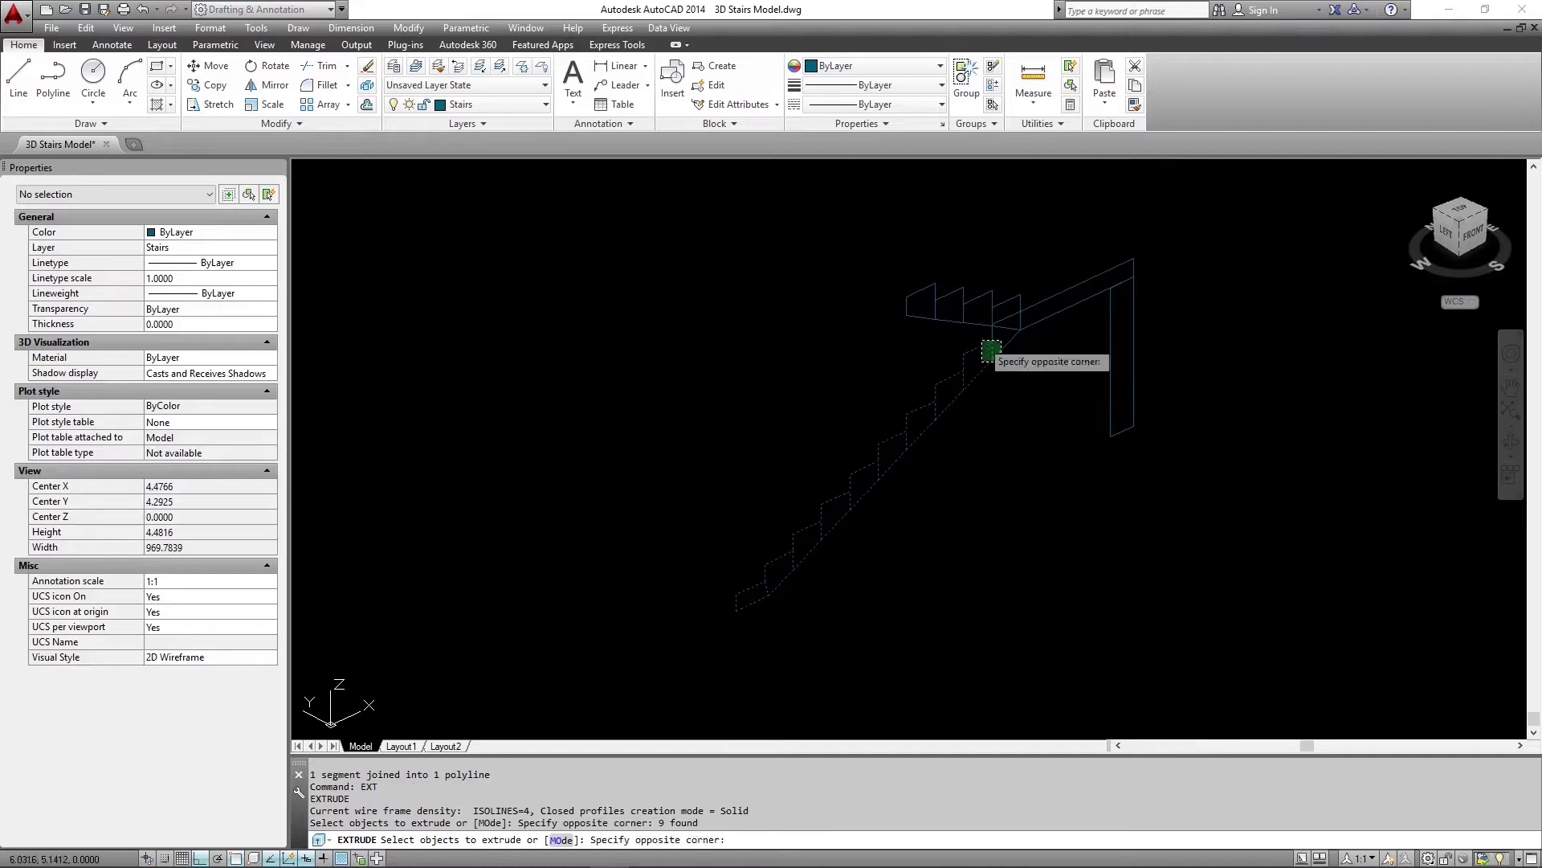
{"action": "left_click", "coordinate": [978, 328]}
{"action": "key", "text": "Return"}
{"action": "type", "text": "1.2"}
{"action": "key", "text": "Return"}
Extrude the four upper-flight step outlines by 1.2 in the direction opposite to the lower flight.
{"action": "key", "text": "Return"}
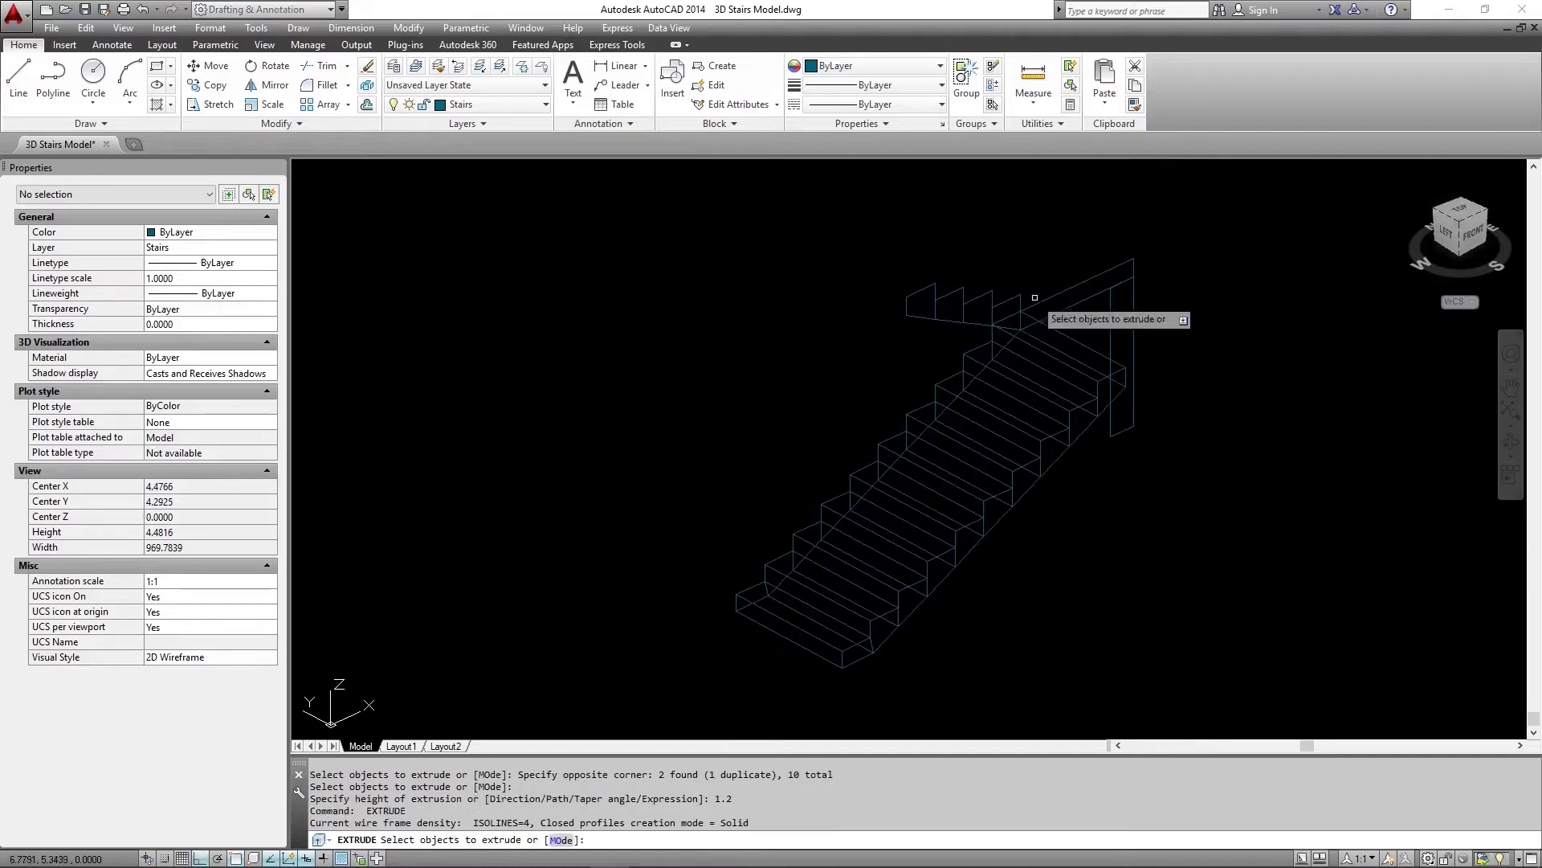
{"action": "left_click", "coordinate": [1027, 290]}
{"action": "left_click", "coordinate": [755, 367]}
{"action": "key", "text": "Return"}
{"action": "type", "text": "1.2"}
{"action": "key", "text": "Return"}
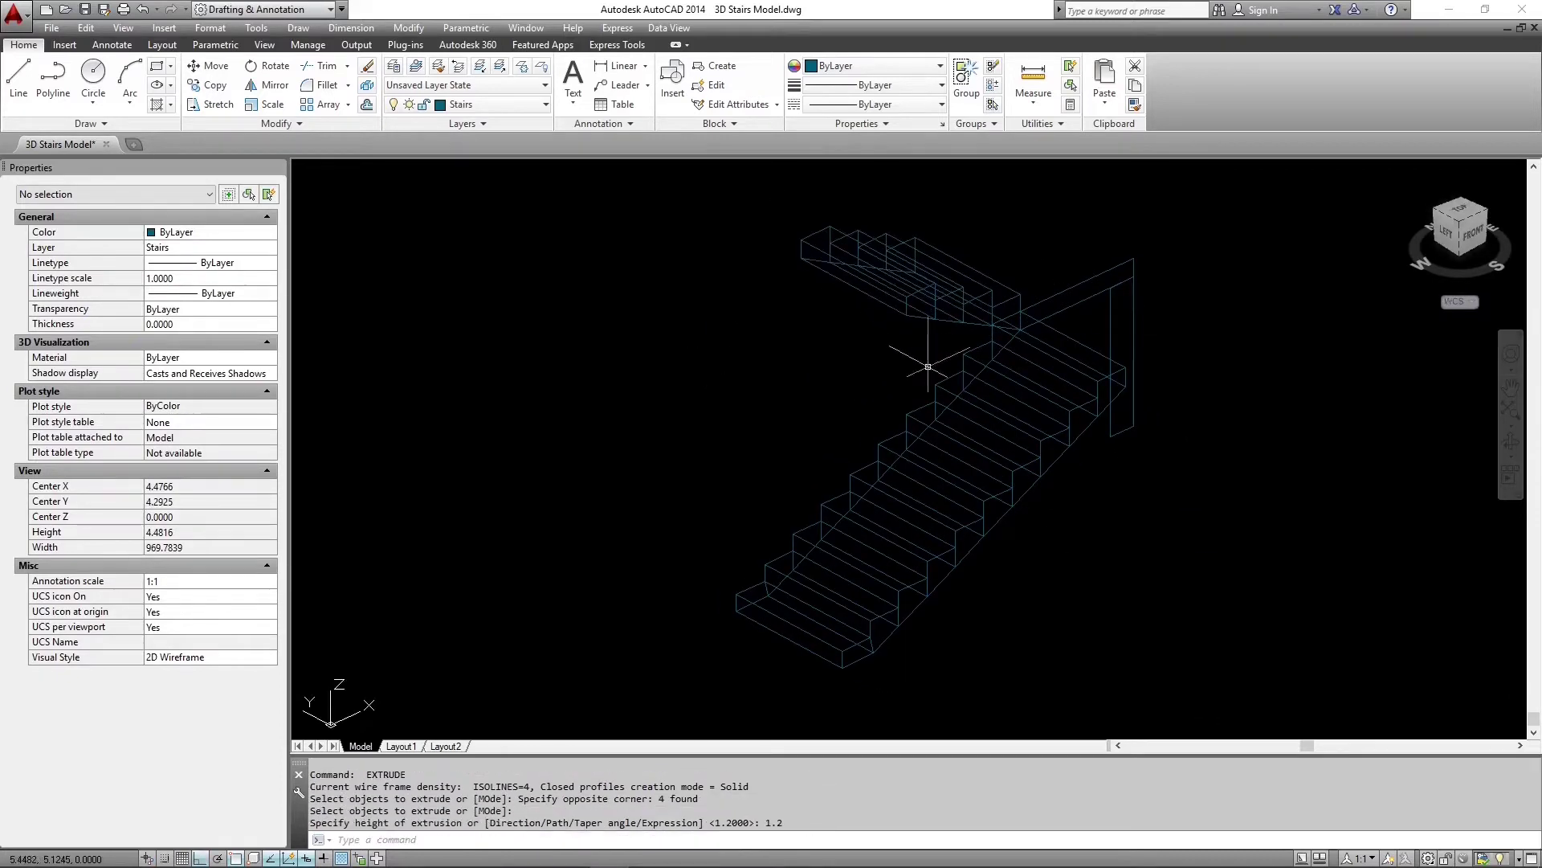
{"action": "key", "text": "Escape"}
{"action": "type", "text": "VSACURVATUREHIGH"}
{"action": "key", "text": "Return"}
{"action": "type", "text": "e"}
{"action": "key", "text": "Return"}
{"action": "key", "text": "Escape"}
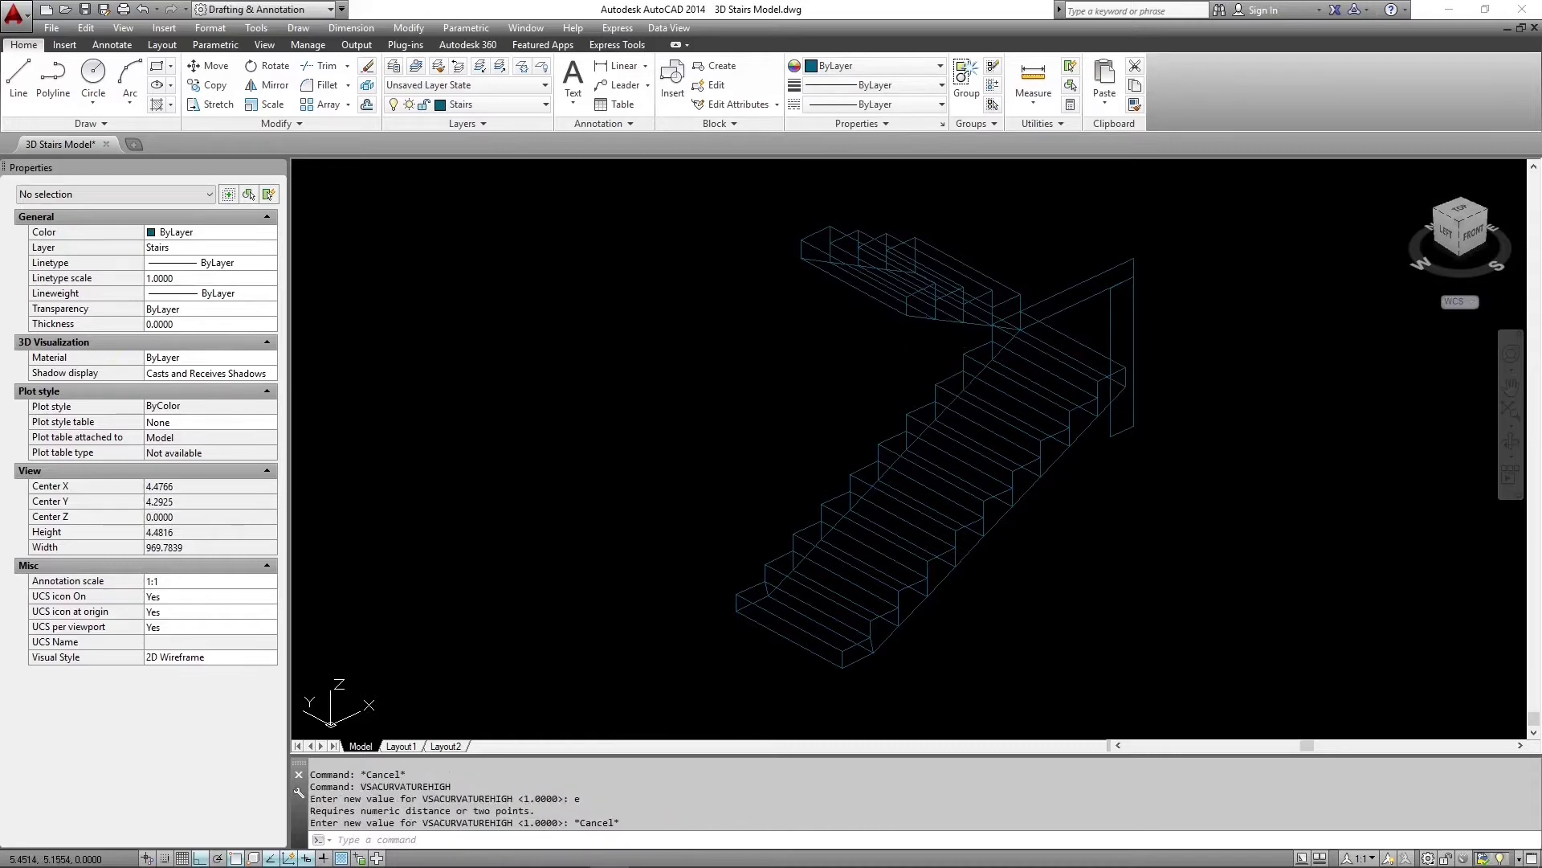
Set the visual style to Shaded with edges.
{"action": "type", "text": "VS"}
{"action": "key", "text": "Return"}
{"action": "type", "text": "e"}
{"action": "key", "text": "Return"}
Move the four upper-flight steps 0.6 along the positive Y axis, away from the lower flight.
{"action": "scroll", "coordinate": [938, 367], "scroll_direction": "down", "scroll_amount": 2}
{"action": "mouse_move", "coordinate": [938, 367]}
{"action": "middle_mouse_down", "text": "shift"}
{"action": "mouse_move", "coordinate": [923, 393]}
{"action": "mouse_move", "coordinate": [809, 383]}
{"action": "mouse_move", "coordinate": [964, 336]}
{"action": "mouse_move", "coordinate": [904, 365]}
{"action": "middle_mouse_up", "text": "shift"}
{"action": "type", "text": "M"}
{"action": "key", "text": "Return"}
{"action": "left_click", "coordinate": [910, 320]}
{"action": "left_click", "coordinate": [815, 363]}
{"action": "key", "text": "Return"}
{"action": "left_click", "coordinate": [721, 403]}
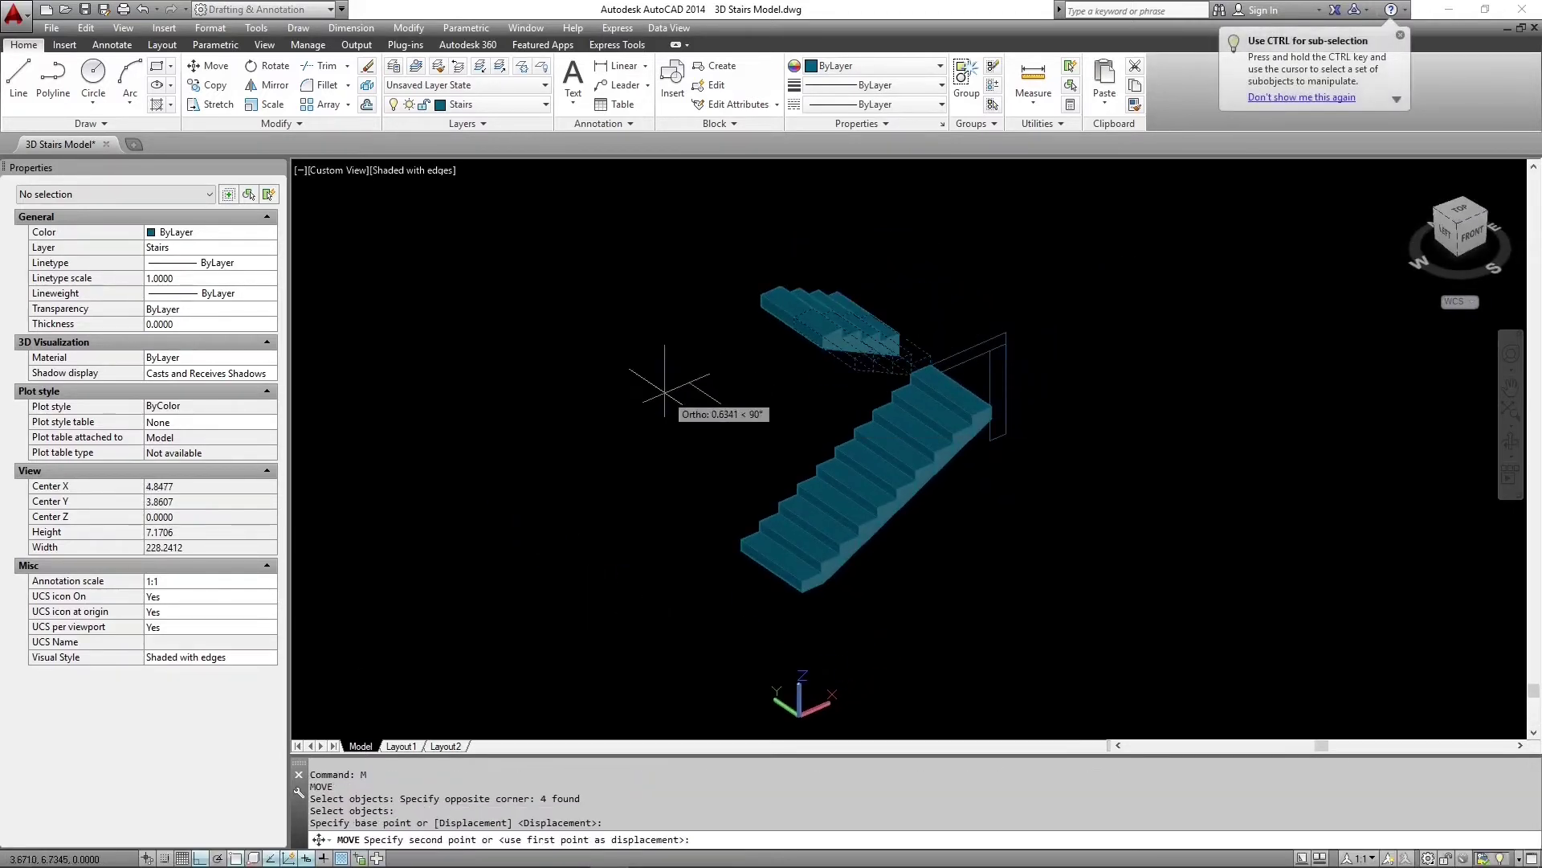
{"action": "key", "text": "Return"}
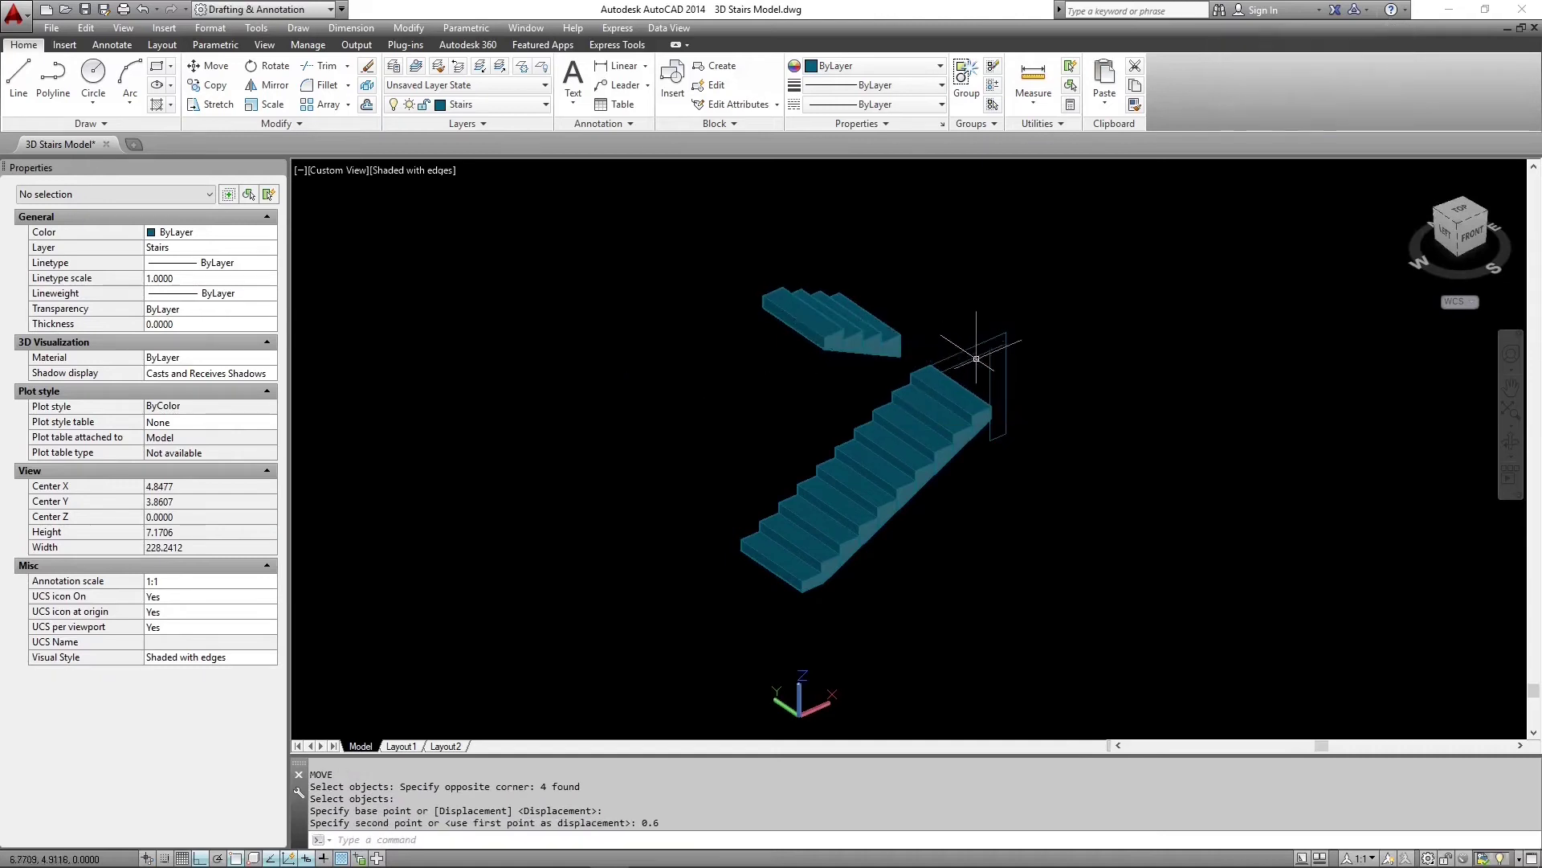
Move the landing and support wall outlines 1.2 along the negative Y axis to the lower flight's outer side.
{"action": "type", "text": "M"}
{"action": "key", "text": "Return"}
{"action": "left_click", "coordinate": [957, 356]}
{"action": "left_click", "coordinate": [999, 355]}
{"action": "left_click", "coordinate": [1020, 349]}
{"action": "left_click", "coordinate": [1021, 349]}
{"action": "left_click", "coordinate": [987, 324]}
{"action": "key", "text": "Return"}
{"action": "left_click", "coordinate": [987, 325]}
{"action": "type", "text": "1.2"}
{"action": "key", "text": "Return"}
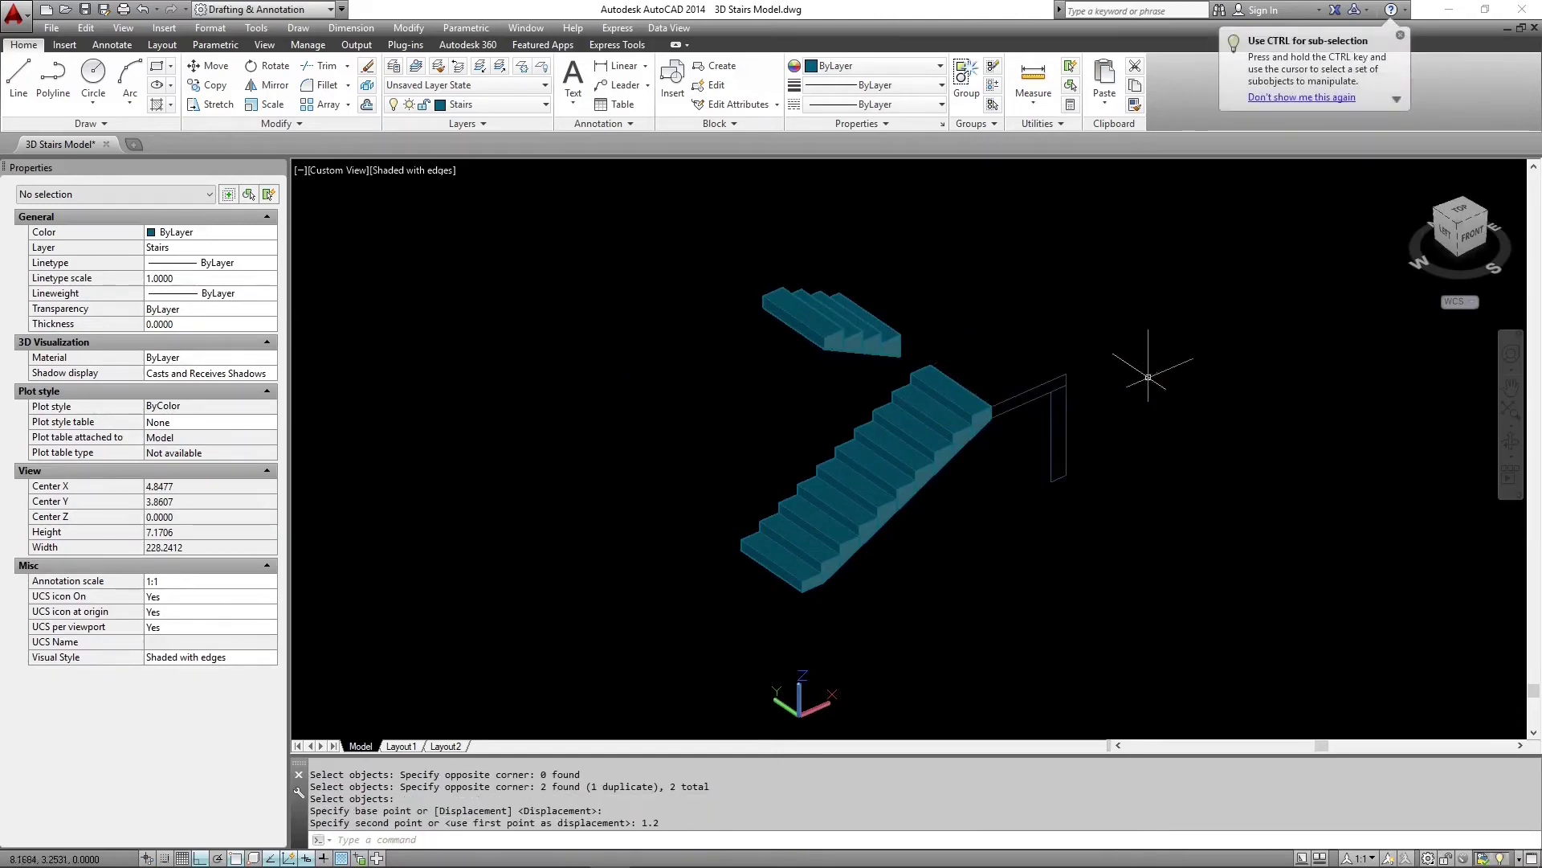
Extrude the landing and support wall outlines by 3 toward the upper flight.
{"action": "type", "text": "ext"}
{"action": "key", "text": "Return"}
{"action": "left_click", "coordinate": [1097, 420]}
{"action": "left_click", "coordinate": [1028, 346]}
{"action": "key", "text": "Return"}
{"action": "type", "text": "3"}
{"action": "key", "text": "Return"}
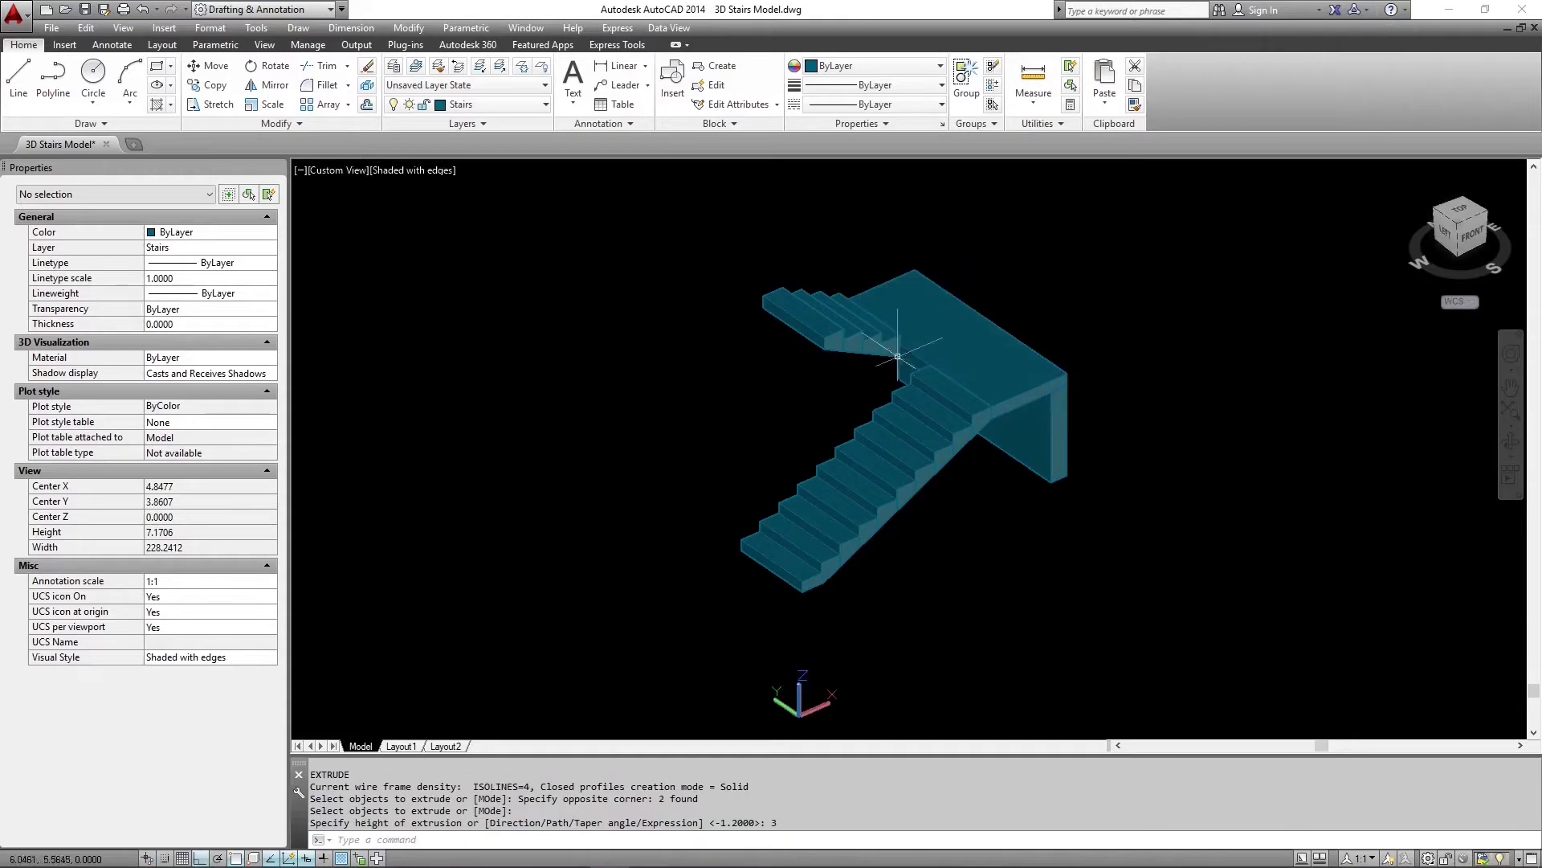
Slice the support wall crosswise at its midpoint with a three-point plane, keeping both sides.
{"action": "middle_click_drag", "start_coordinate": [909, 380], "coordinate": [800, 442], "text": "shift"}
{"action": "scroll", "coordinate": [774, 402], "scroll_direction": "down", "scroll_amount": 1}
{"action": "type", "text": "sl"}
{"action": "key", "text": "Return"}
{"action": "left_click", "coordinate": [910, 527]}
{"action": "left_click", "coordinate": [880, 489]}
{"action": "key", "text": "Return"}
{"action": "type", "text": "3p"}
{"action": "key", "text": "Return"}
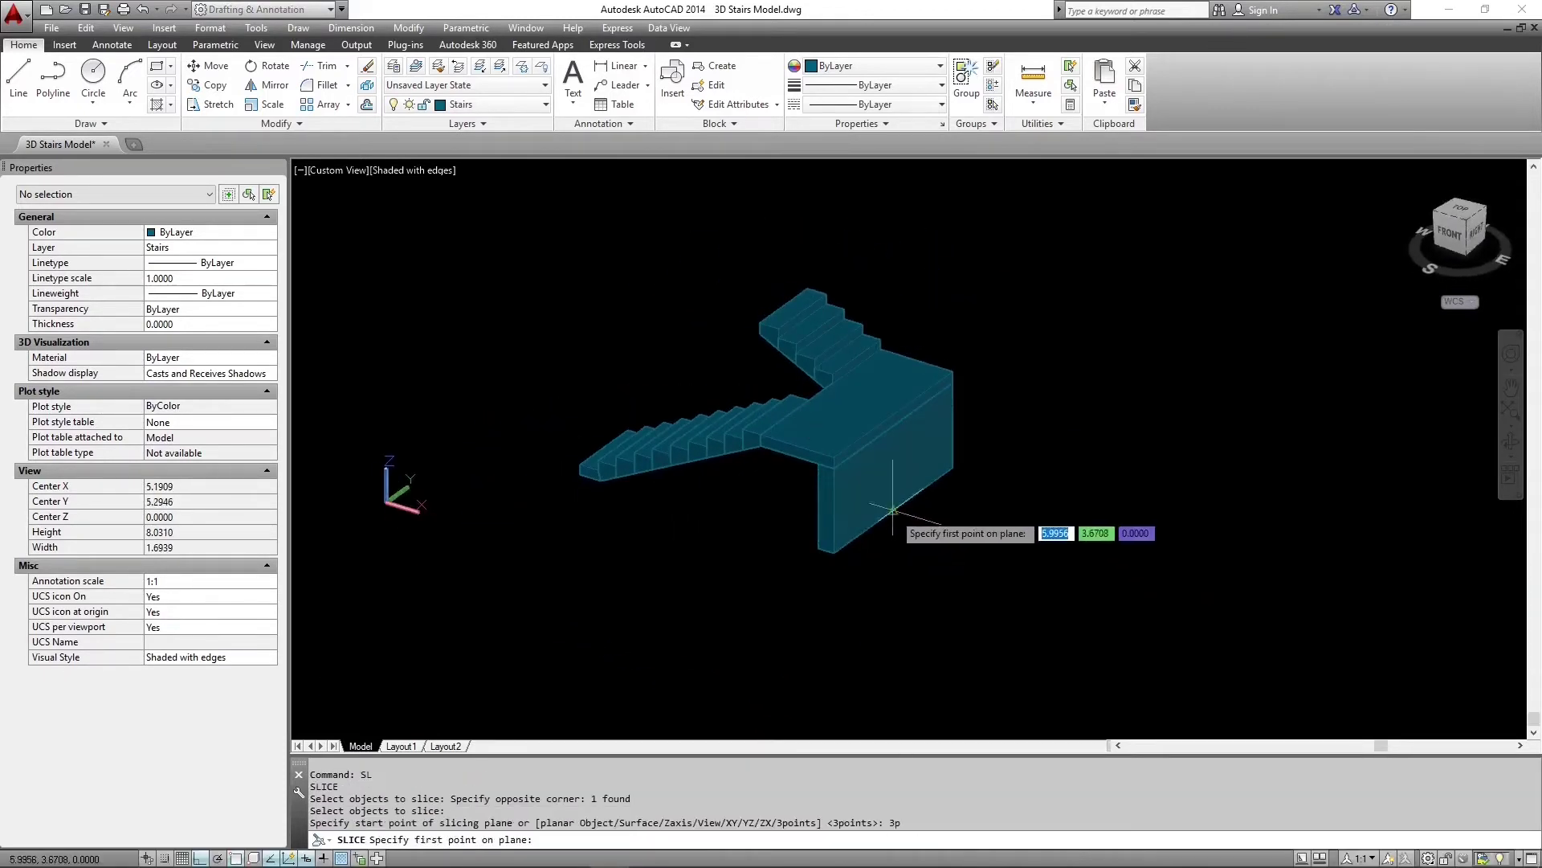
{"action": "left_click", "coordinate": [893, 511]}
{"action": "left_click", "coordinate": [944, 584]}
{"action": "left_click", "coordinate": [943, 584]}
{"action": "key", "text": "Return"}
Move one half of the sliced support wall aside along the X axis to check the cut, and undo the move.
{"action": "scroll", "coordinate": [871, 434], "scroll_direction": "up", "scroll_amount": 1}
{"action": "left_click", "coordinate": [878, 524]}
{"action": "key", "text": "m"}
{"action": "key", "text": "Return"}
{"action": "left_click", "coordinate": [1024, 644]}
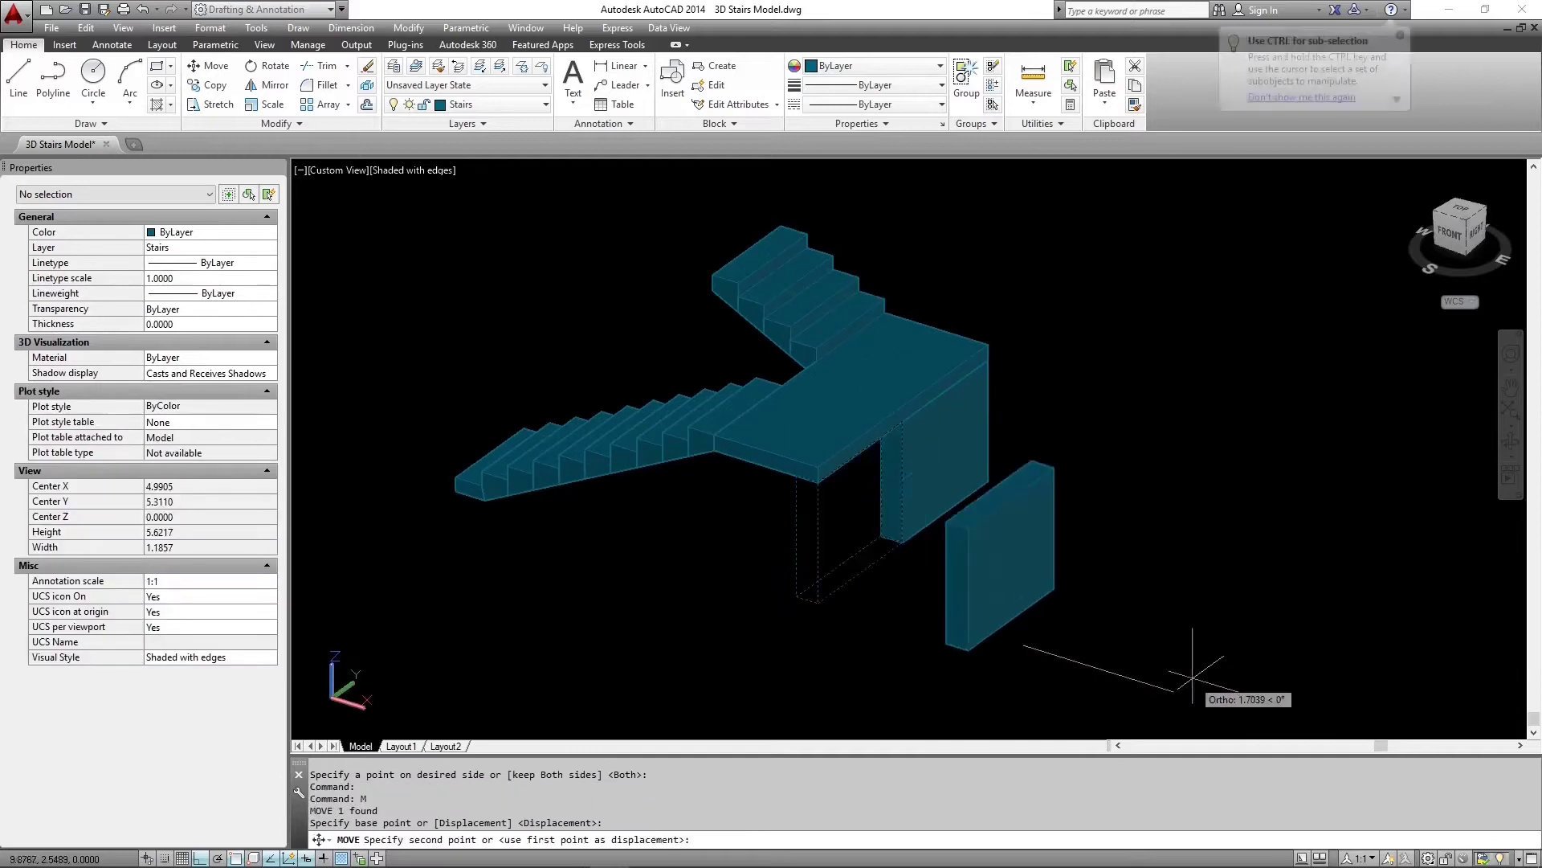
{"action": "left_click", "coordinate": [1197, 677]}
{"action": "key", "text": "ctrl+z"}
Slice the landing slab along the lower flight's inner edge with a three-point plane, keeping both sides.
{"action": "key", "text": "Return"}
{"action": "left_click", "coordinate": [813, 395]}
{"action": "key", "text": "Return"}
{"action": "key", "text": "3"}
{"action": "key", "text": "p"}
{"action": "key", "text": "Return"}
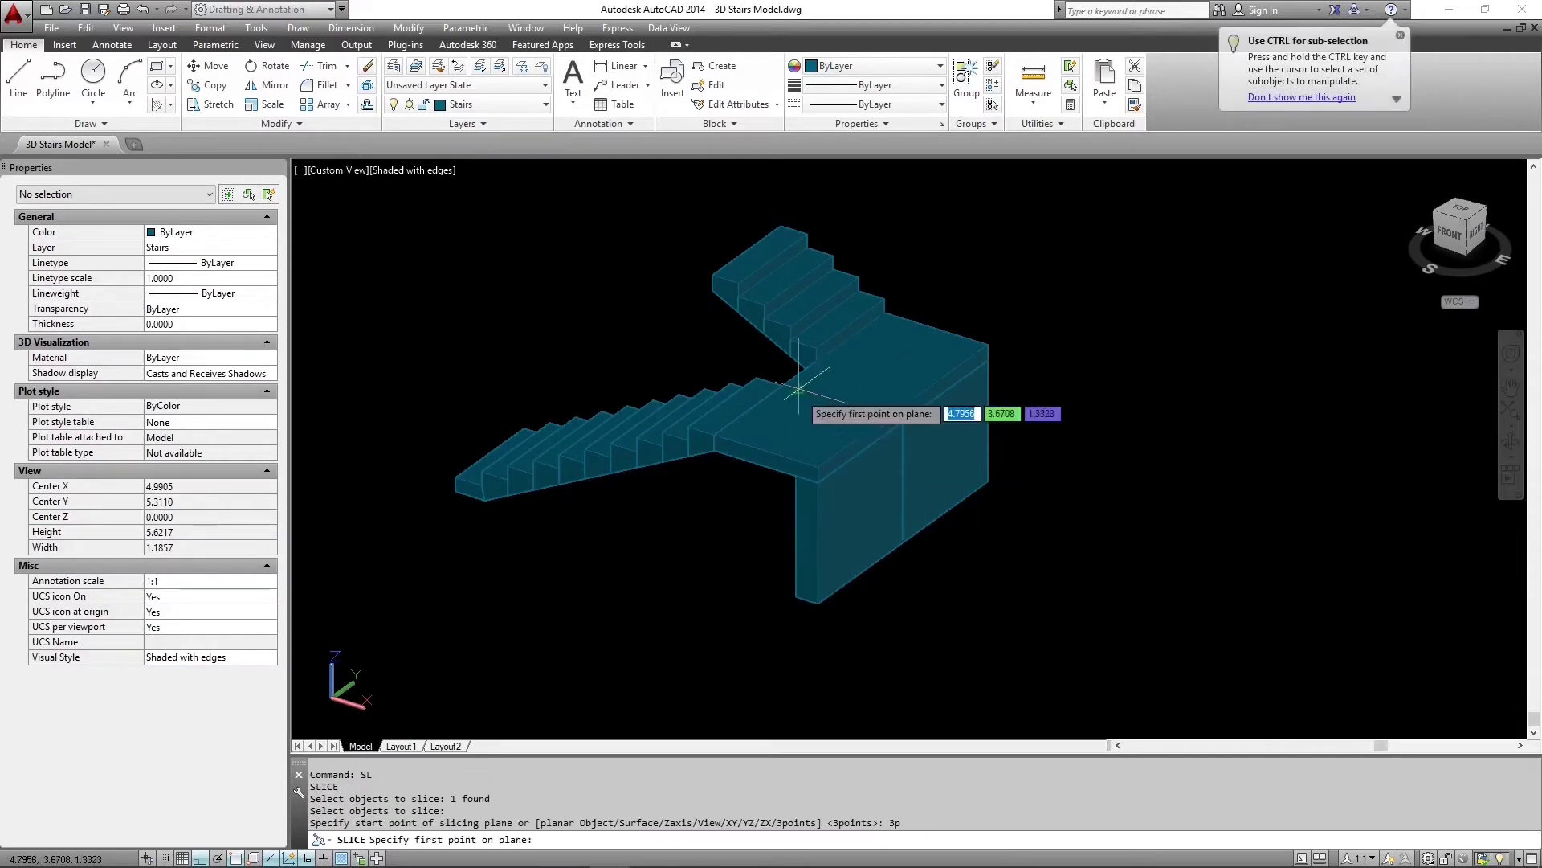
{"action": "left_click", "coordinate": [784, 386]}
{"action": "left_click", "coordinate": [1044, 525]}
{"action": "left_click", "coordinate": [899, 653]}
{"action": "key", "text": "Return"}
Slice the remaining larger landing piece along the upper flight's inner edge with a three-point plane, keeping both sides.
{"action": "key", "text": "Return"}
{"action": "left_click", "coordinate": [859, 394]}
{"action": "key", "text": "Return"}
{"action": "type", "text": "3"}
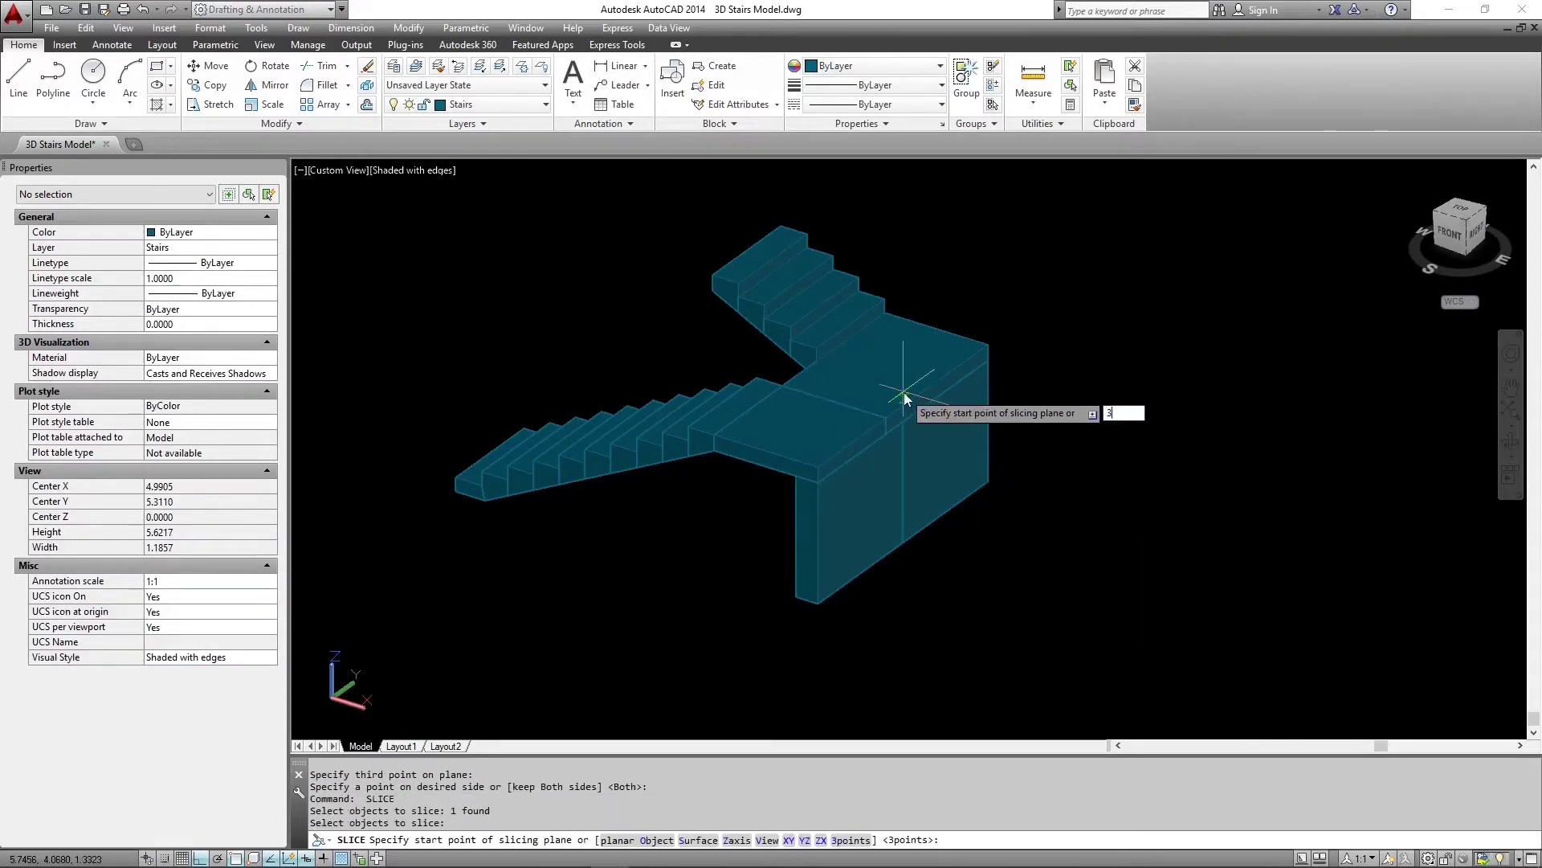
{"action": "type", "text": "p"}
{"action": "key", "text": "Return"}
{"action": "scroll", "coordinate": [816, 367], "scroll_direction": "up", "scroll_amount": 8}
{"action": "left_click", "coordinate": [817, 310]}
{"action": "scroll", "coordinate": [841, 337], "scroll_direction": "down", "scroll_amount": 7}
{"action": "left_click", "coordinate": [1035, 514]}
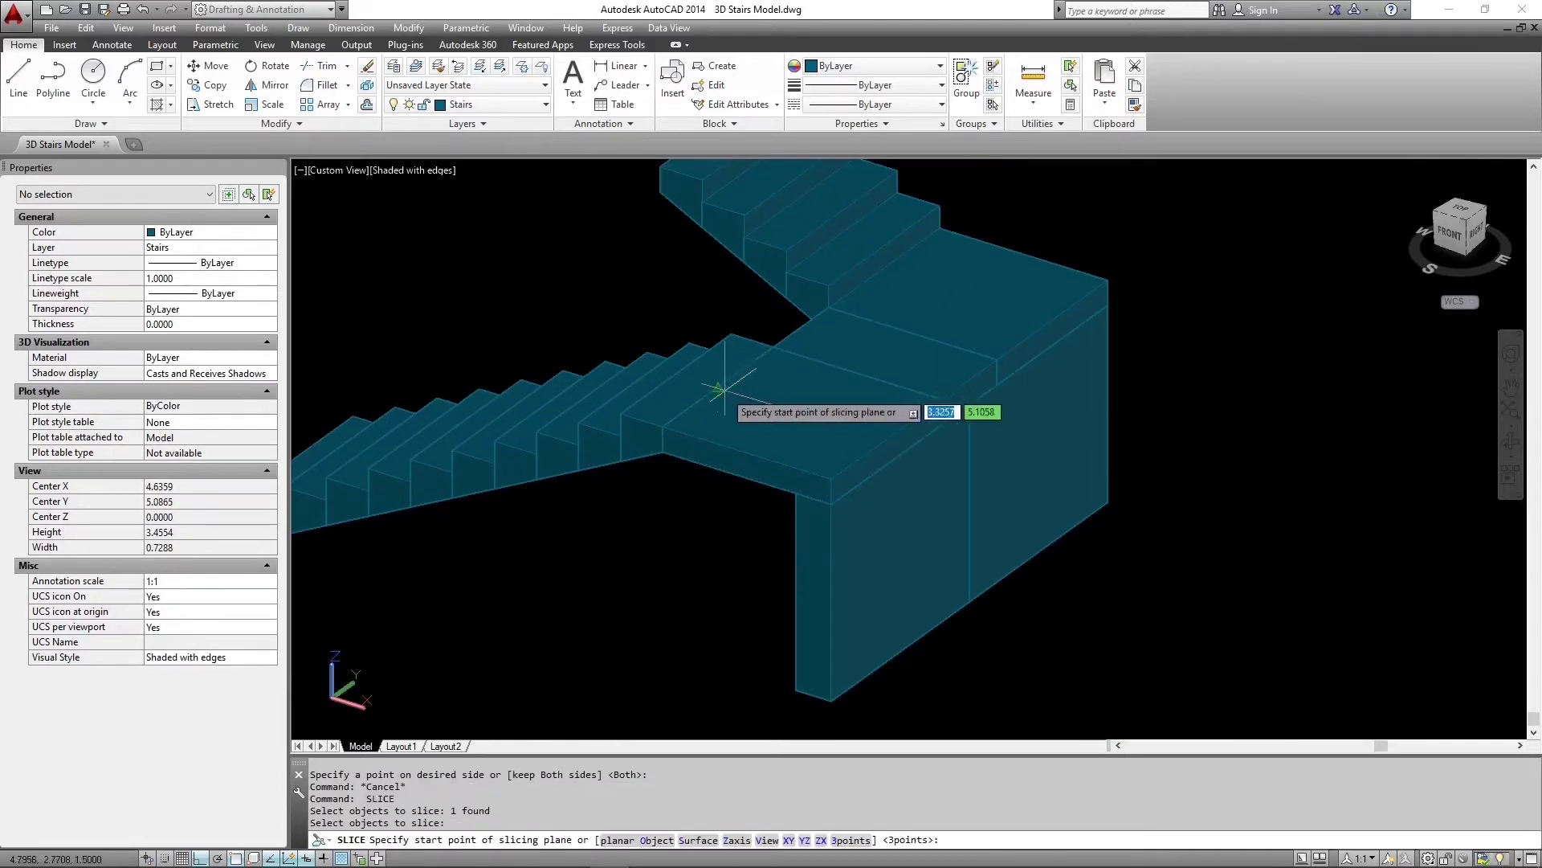
Slice the landing piece beside the lower flight through its midpoint, keeping both sides.
{"action": "left_click", "coordinate": [707, 384]}
{"action": "left_click", "coordinate": [1205, 551]}
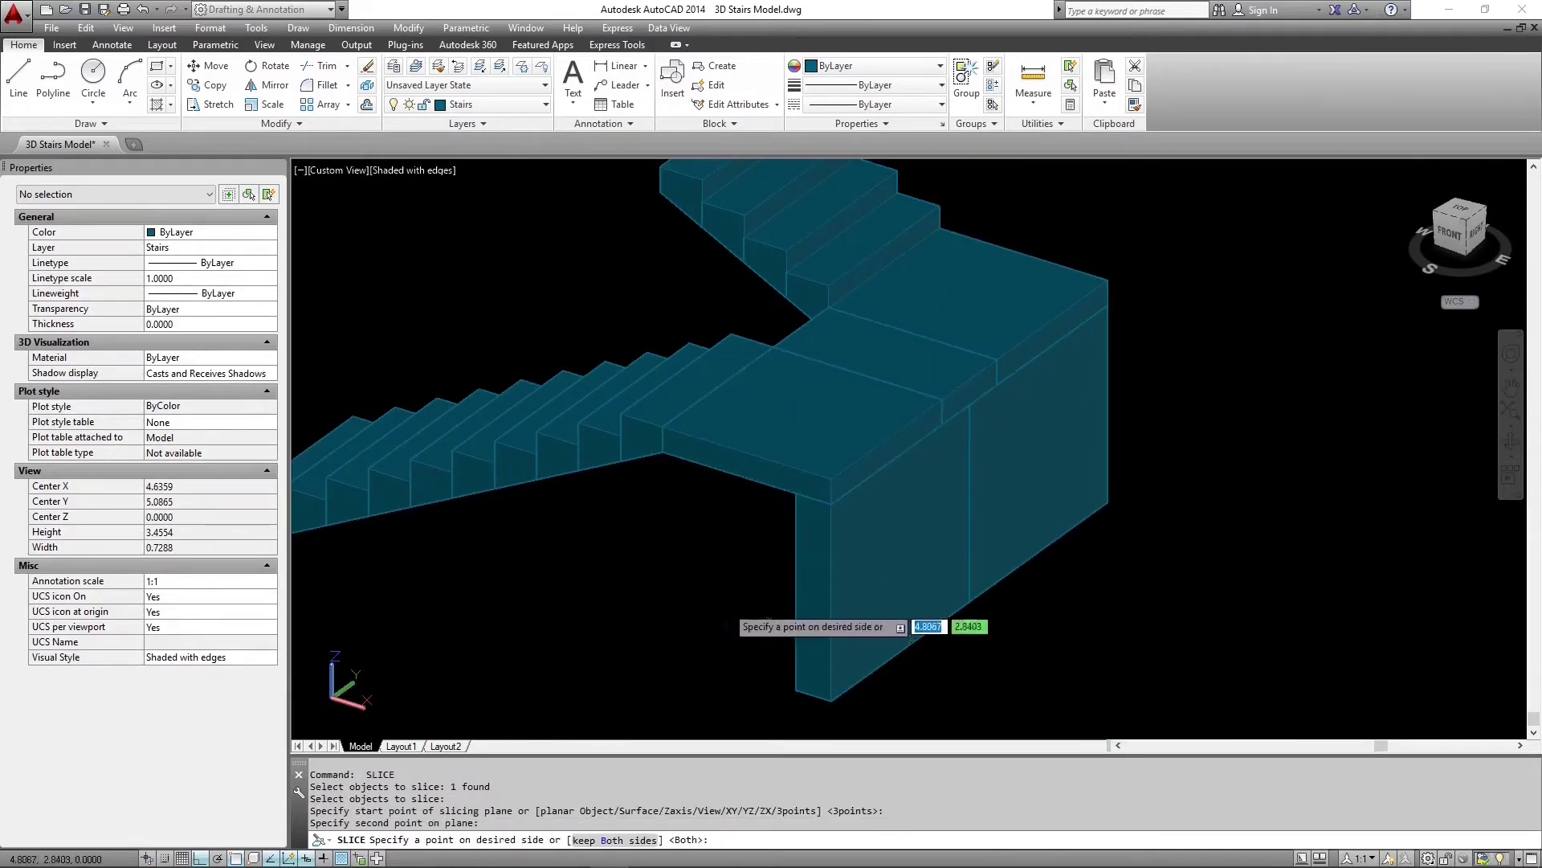
{"action": "key", "text": "Return"}
Slice the landing piece beside the upper flight through its midpoint, keeping both sides.
{"action": "key", "text": "Return"}
{"action": "left_click", "coordinate": [967, 292]}
{"action": "key", "text": "Return"}
{"action": "left_click", "coordinate": [884, 267]}
{"action": "left_click", "coordinate": [1266, 408]}
{"action": "key", "text": "Return"}
{"action": "scroll", "coordinate": [1163, 406], "scroll_direction": "down", "scroll_amount": 2}
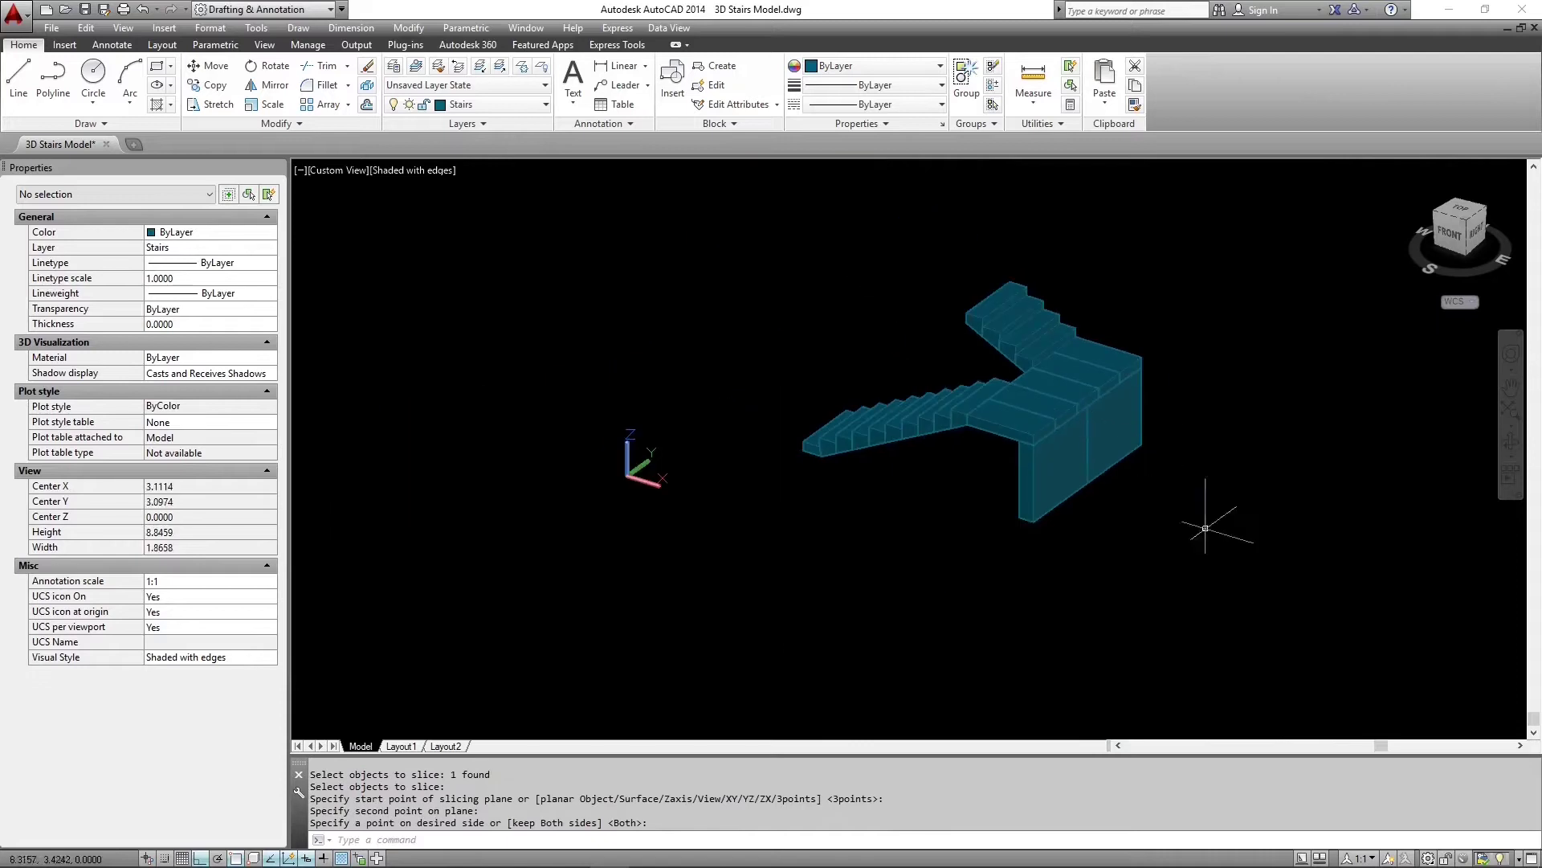
Examine the whole sliced staircase, finishing with all solids framed in the SW isometric view.
{"action": "left_click", "coordinate": [1205, 528]}
{"action": "left_click", "coordinate": [771, 265]}
{"action": "type", "text": "z"}
{"action": "key", "text": "Return"}
{"action": "type", "text": "o"}
{"action": "key", "text": "Return"}
{"action": "scroll", "coordinate": [966, 365], "scroll_direction": "down", "scroll_amount": 2}
{"action": "middle_click_drag", "start_coordinate": [966, 378], "coordinate": [1068, 458]}
{"action": "left_click", "coordinate": [1463, 229]}
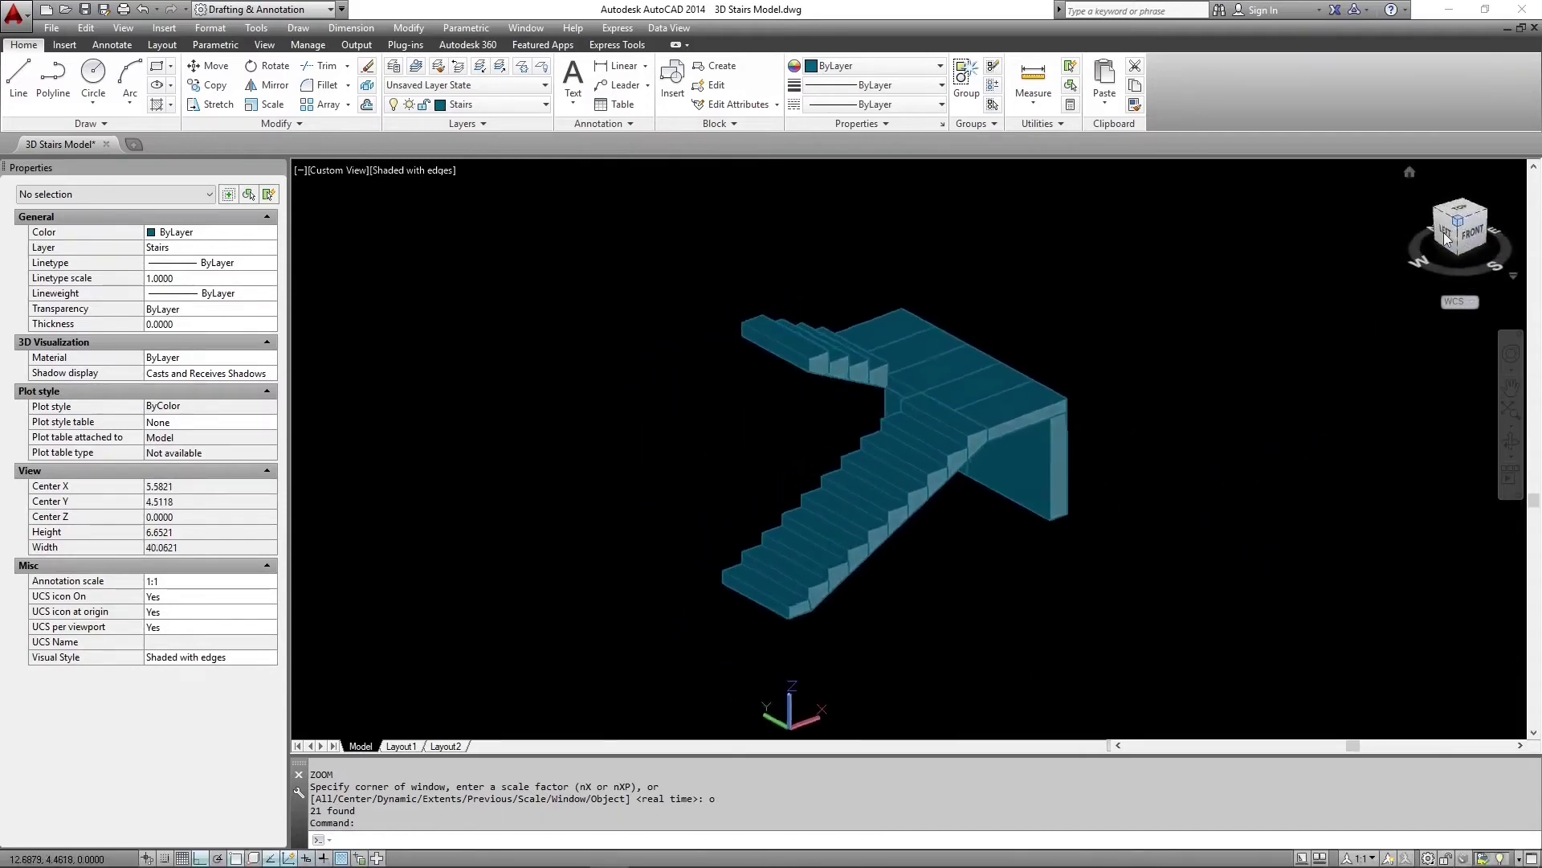
{"action": "type", "text": "z"}
{"action": "key", "text": "Return"}
{"action": "type", "text": "e"}
{"action": "key", "text": "Return"}
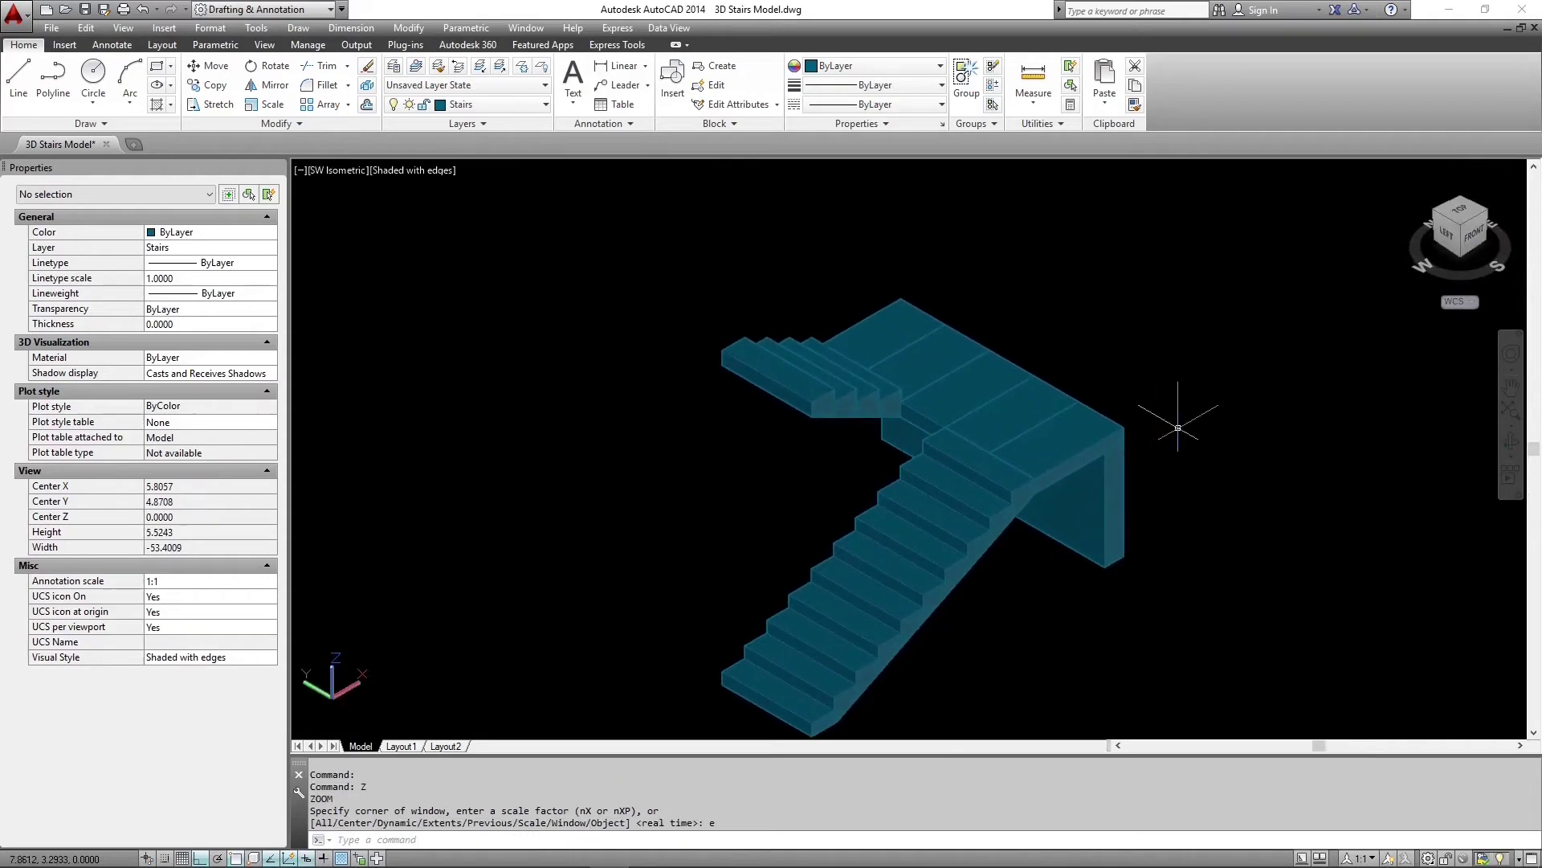
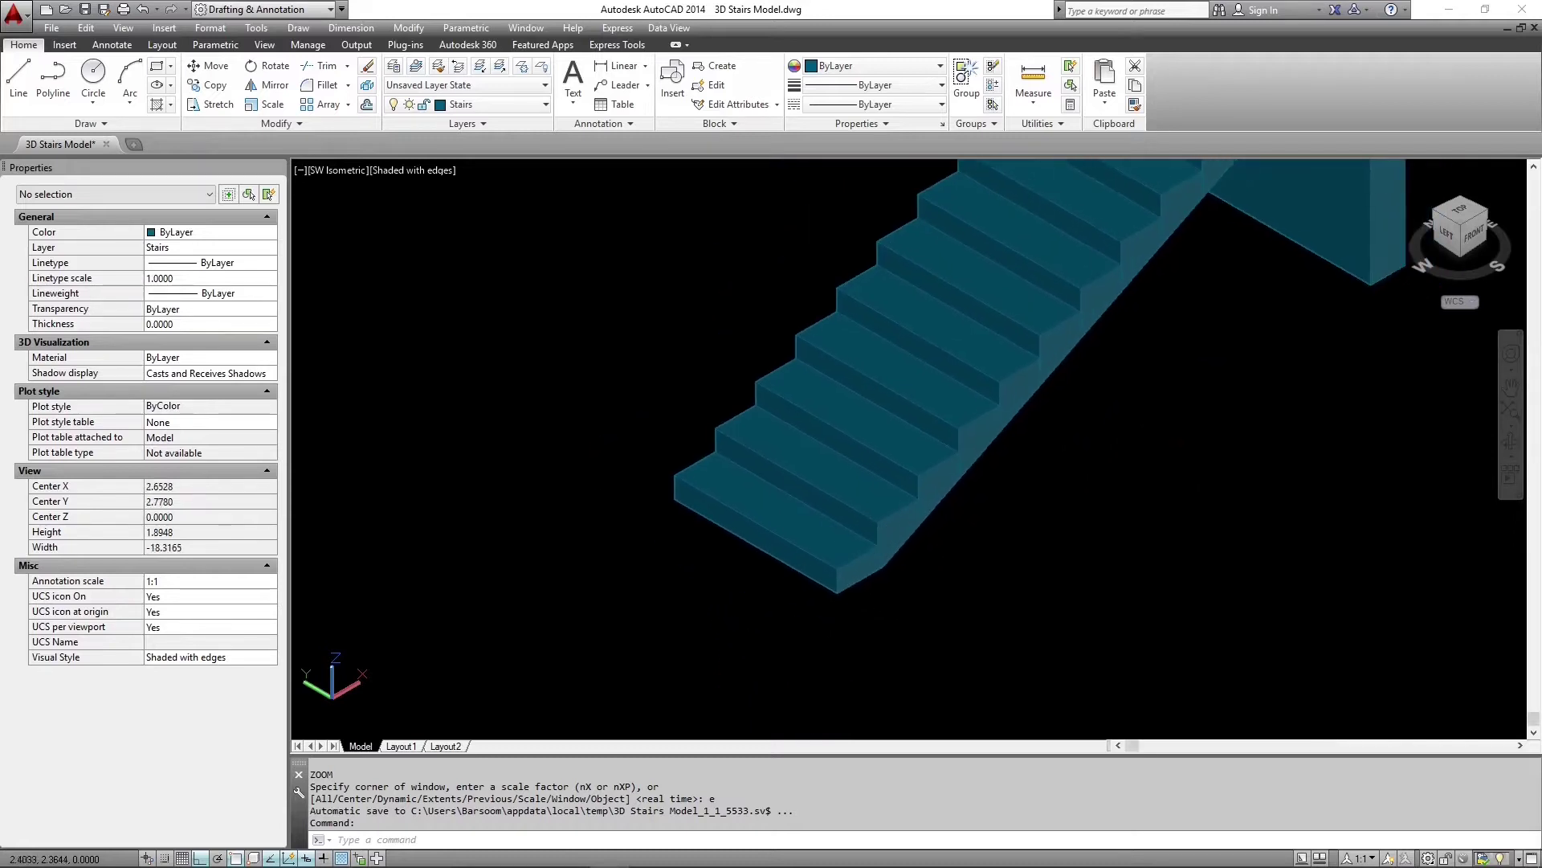
Move the lowest step of the lower flight 0.5 units outward, away from the flight.
{"action": "left_click", "coordinate": [850, 566]}
{"action": "type", "text": "m"}
{"action": "key", "text": "Return"}
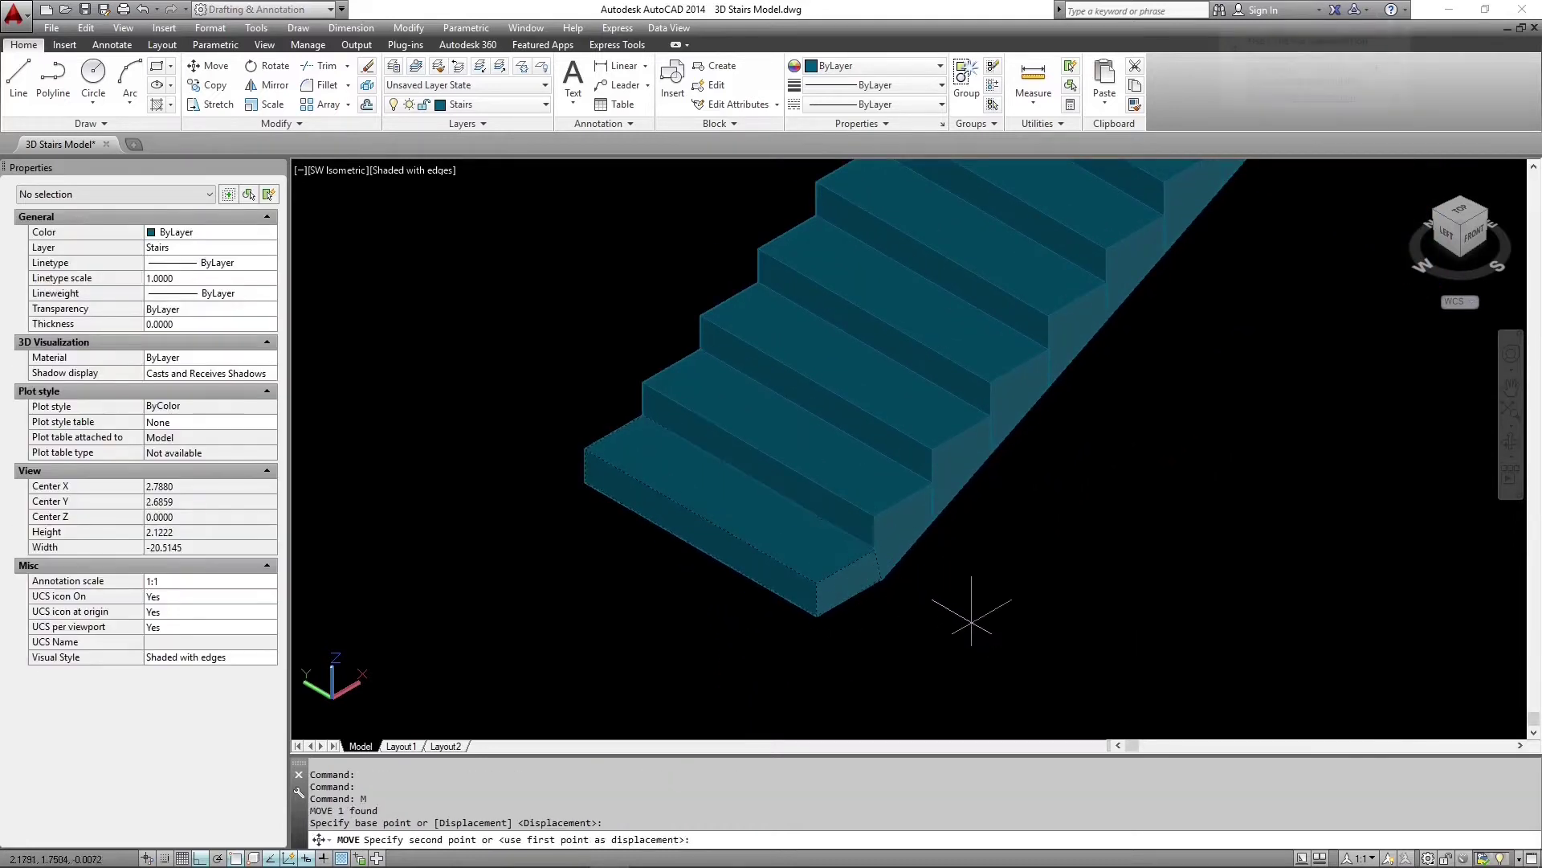
{"action": "left_click", "coordinate": [948, 620]}
{"action": "type", "text": "0.5"}
{"action": "key", "text": "Return"}
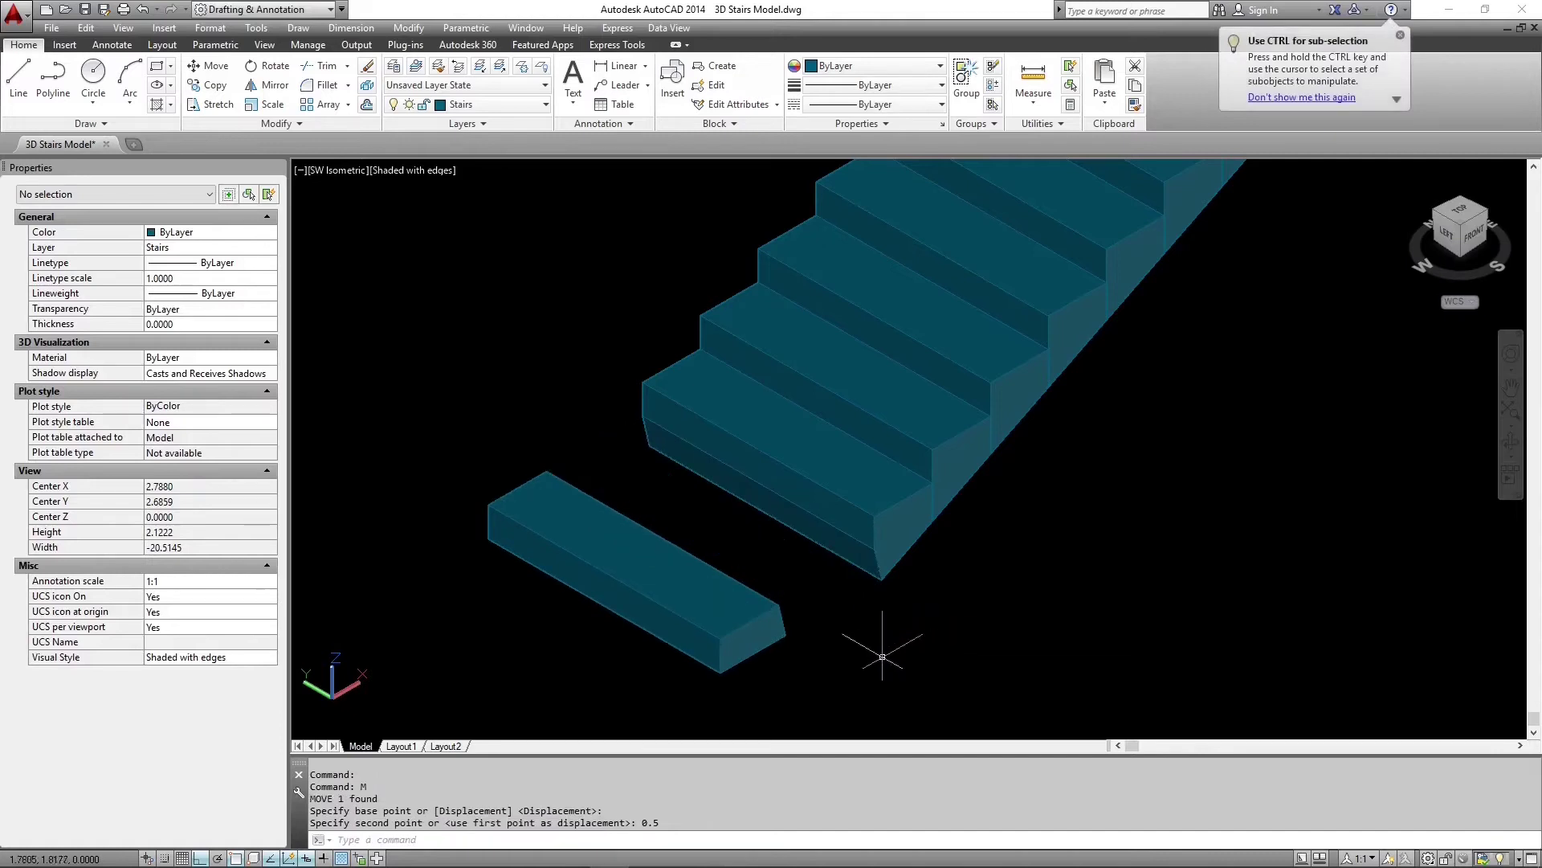
Move the detached lowest step and the second step together 0.5 units outward from the lower flight.
{"action": "left_click_drag", "start_coordinate": [861, 677], "coordinate": [714, 609]}
{"action": "left_click_drag", "start_coordinate": [935, 586], "coordinate": [874, 554]}
{"action": "type", "text": "m"}
{"action": "key", "text": "Return"}
{"action": "left_click", "coordinate": [1058, 579]}
{"action": "type", "text": "0.5"}
{"action": "key", "text": "Return"}
Erase the lower flight's steps between the third step and its top three steps.
{"action": "scroll", "coordinate": [1038, 508], "scroll_direction": "down", "scroll_amount": 2}
{"action": "middle_click_drag", "start_coordinate": [1079, 416], "coordinate": [854, 555]}
{"action": "left_click_drag", "start_coordinate": [922, 584], "coordinate": [795, 529]}
{"action": "type", "text": "e"}
{"action": "key", "text": "Return"}
{"action": "left_click_drag", "start_coordinate": [942, 530], "coordinate": [883, 450]}
{"action": "type", "text": "e"}
{"action": "key", "text": "Return"}
Erase the top three steps of the lower flight, next to the landing.
{"action": "left_click", "coordinate": [953, 388]}
{"action": "left_click", "coordinate": [972, 336]}
{"action": "left_click", "coordinate": [1012, 306]}
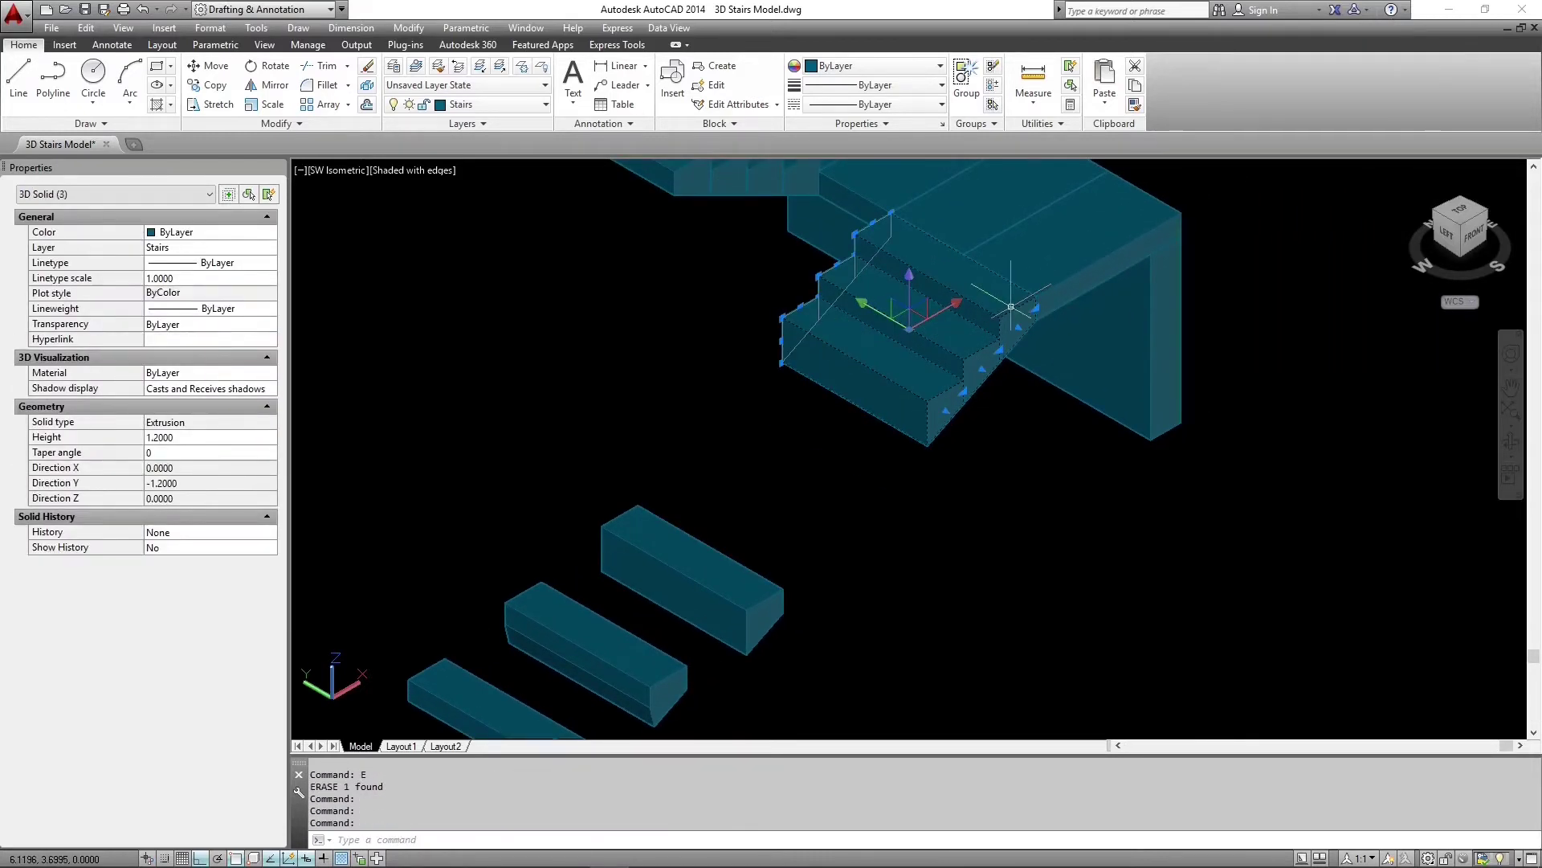
{"action": "type", "text": "e"}
{"action": "key", "text": "Return"}
Erase all four steps of the upper flight.
{"action": "scroll", "coordinate": [1010, 302], "scroll_direction": "down", "scroll_amount": 4}
{"action": "scroll", "coordinate": [1009, 292], "scroll_direction": "up", "scroll_amount": 3}
{"action": "mouse_move", "coordinate": [1007, 290]}
{"action": "middle_mouse_down"}
{"action": "mouse_move", "coordinate": [965, 418]}
{"action": "mouse_move", "coordinate": [926, 472]}
{"action": "middle_mouse_up"}
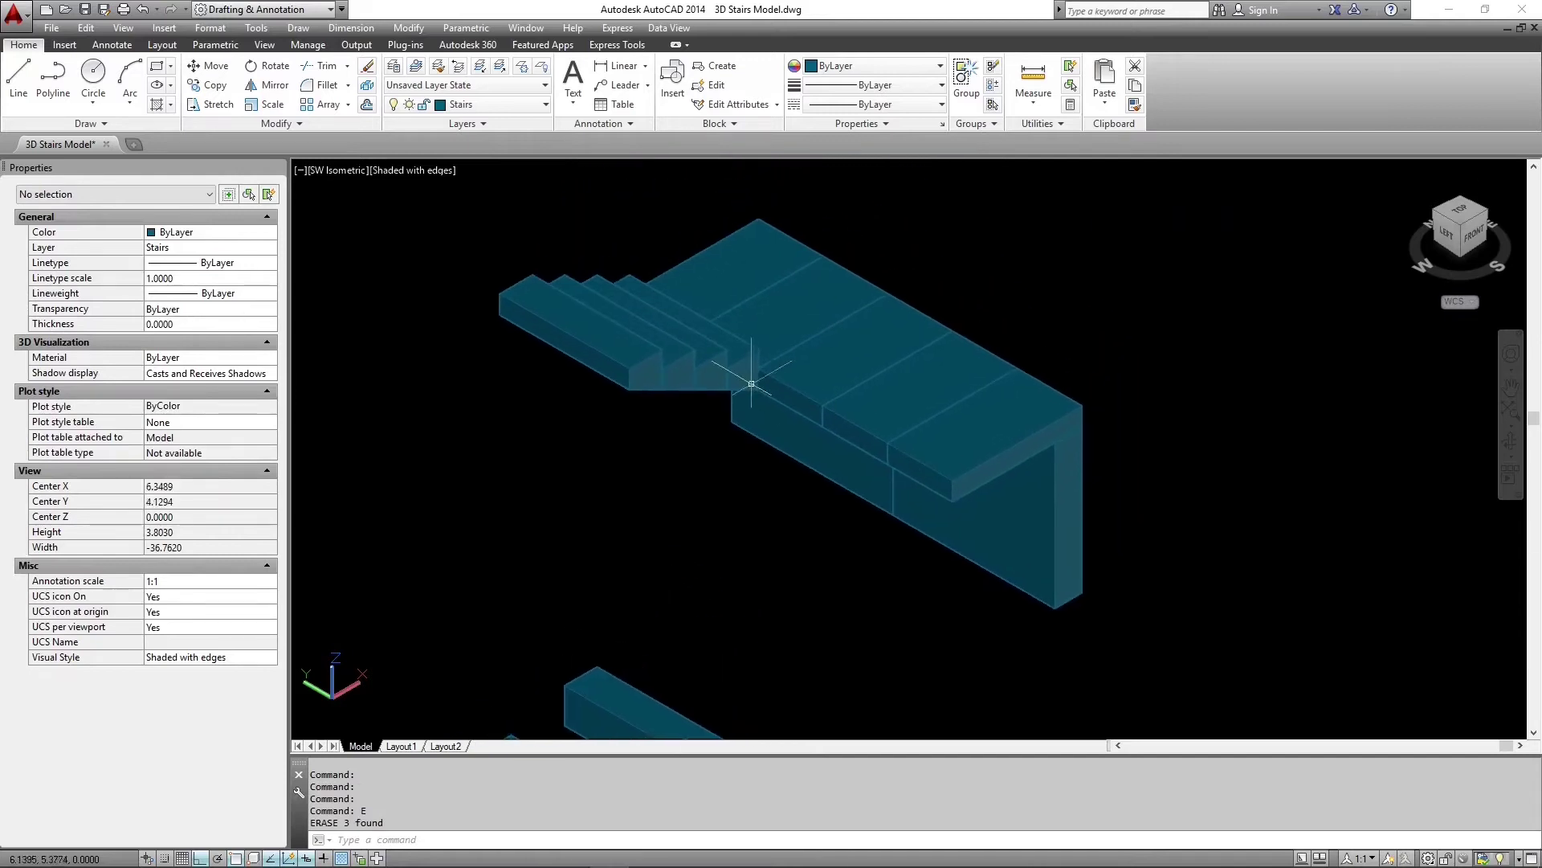
{"action": "left_click", "coordinate": [749, 377]}
{"action": "left_click", "coordinate": [712, 367]}
{"action": "left_click", "coordinate": [676, 369]}
{"action": "left_click", "coordinate": [641, 367]}
{"action": "type", "text": "e"}
{"action": "key", "text": "Return"}
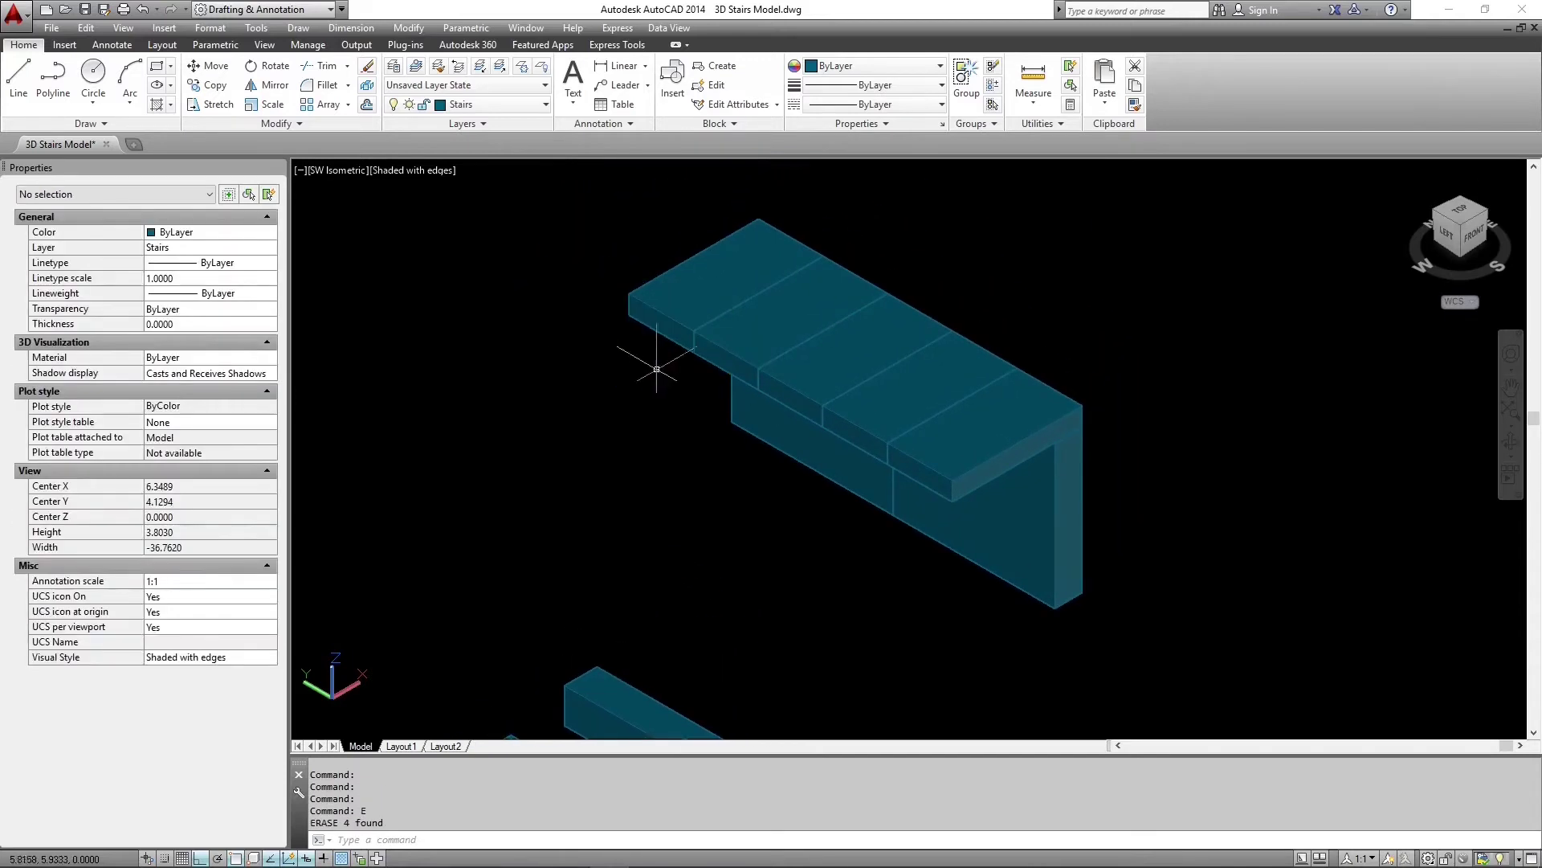
Erase four of the five landing pieces, keeping the outermost piece on the upper flight's side.
{"action": "left_click", "coordinate": [934, 419]}
{"action": "left_click", "coordinate": [902, 378]}
{"action": "left_click", "coordinate": [852, 364]}
{"action": "left_click", "coordinate": [803, 328]}
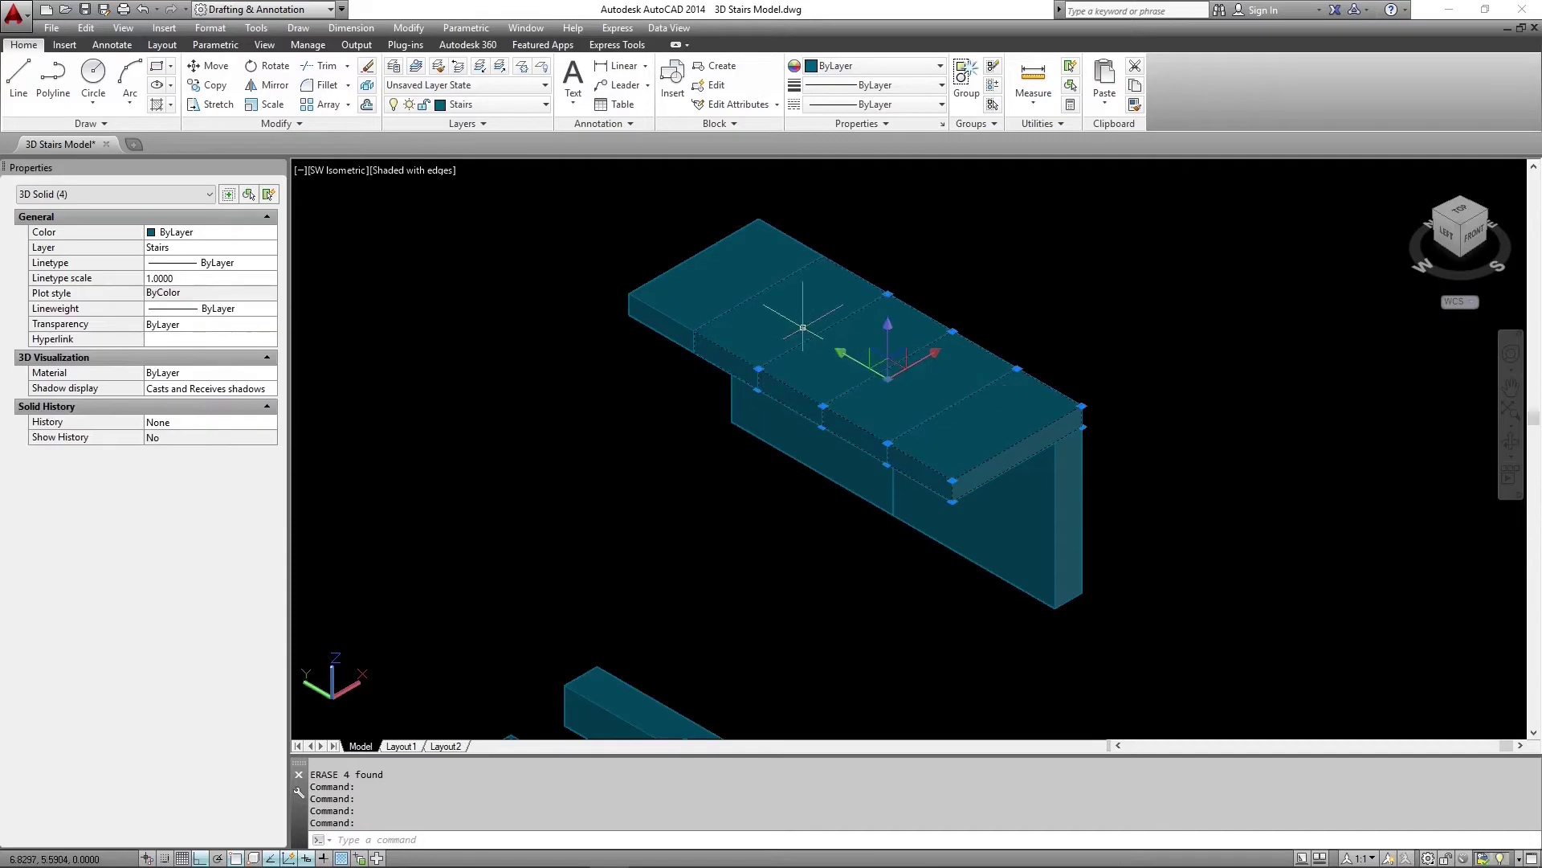
{"action": "type", "text": "e"}
{"action": "key", "text": "Return"}
Erase the support wall half on the upper flight's side, keeping the other half.
{"action": "left_click", "coordinate": [802, 501]}
{"action": "left_click", "coordinate": [764, 427]}
{"action": "type", "text": "e"}
{"action": "key", "text": "Return"}
{"action": "scroll", "coordinate": [774, 430], "scroll_direction": "down", "scroll_amount": 2}
{"action": "type", "text": "z"}
{"action": "key", "text": "Return"}
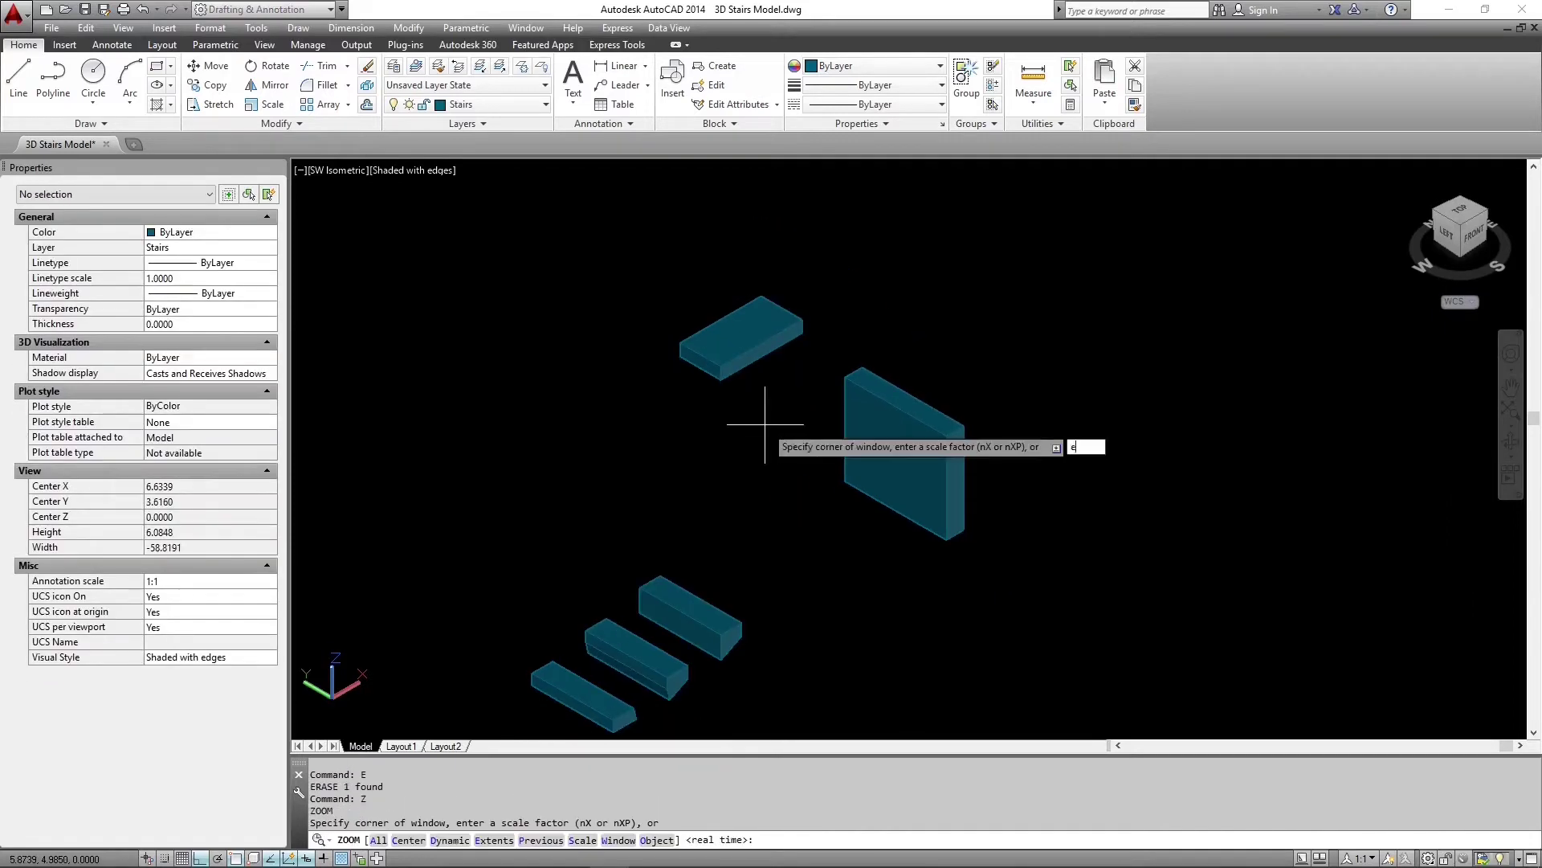
{"action": "type", "text": "e"}
{"action": "key", "text": "Return"}
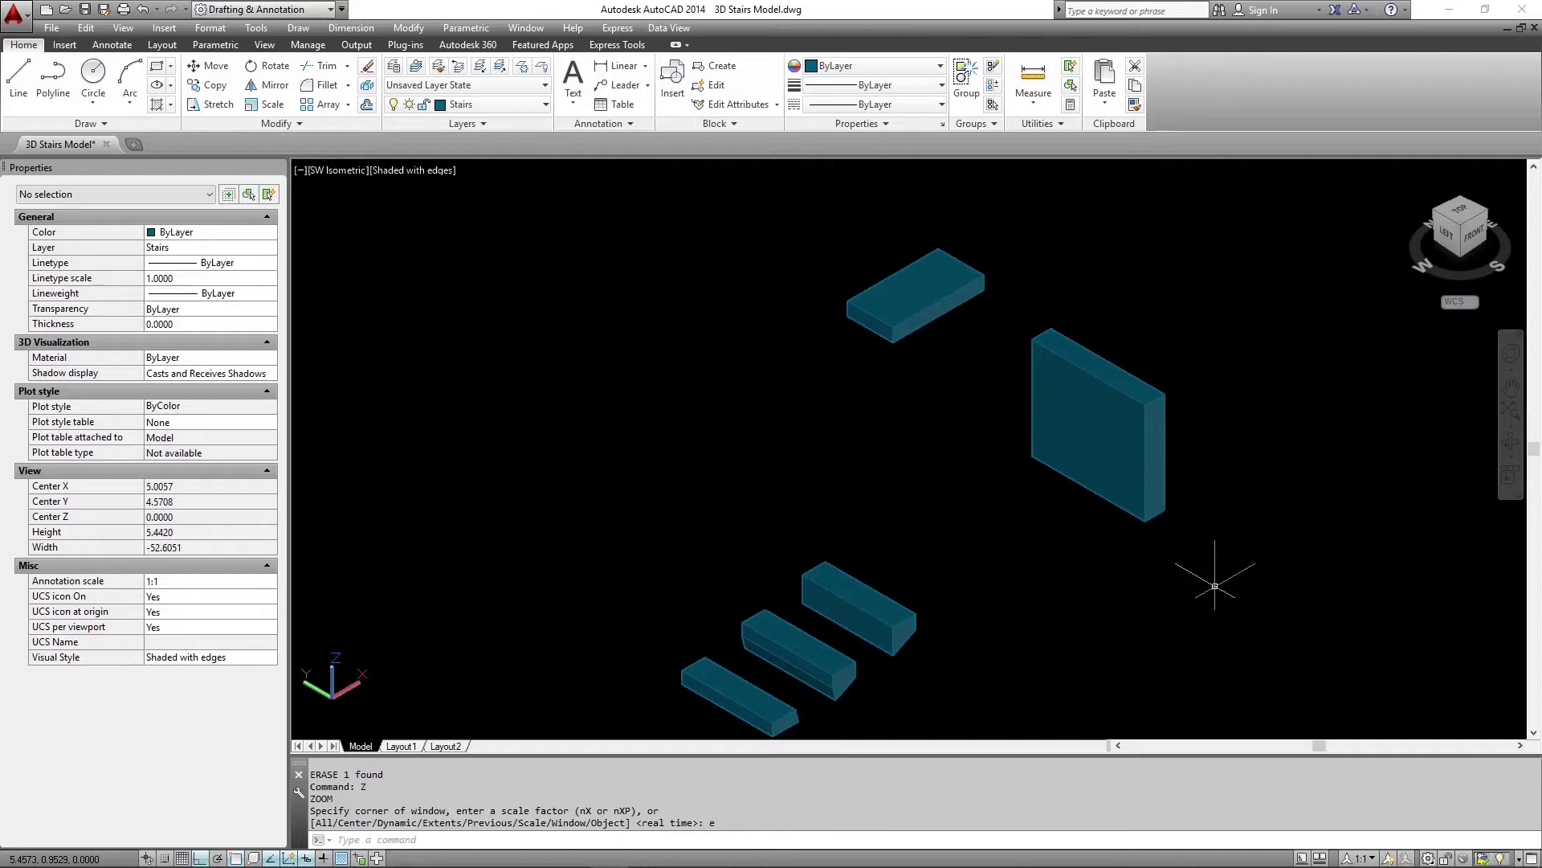
Export the five remaining solids as a Lithography file named 3D Stairs Model.stl in the 3D Stairs Model folder.
{"action": "type", "text": "expo"}
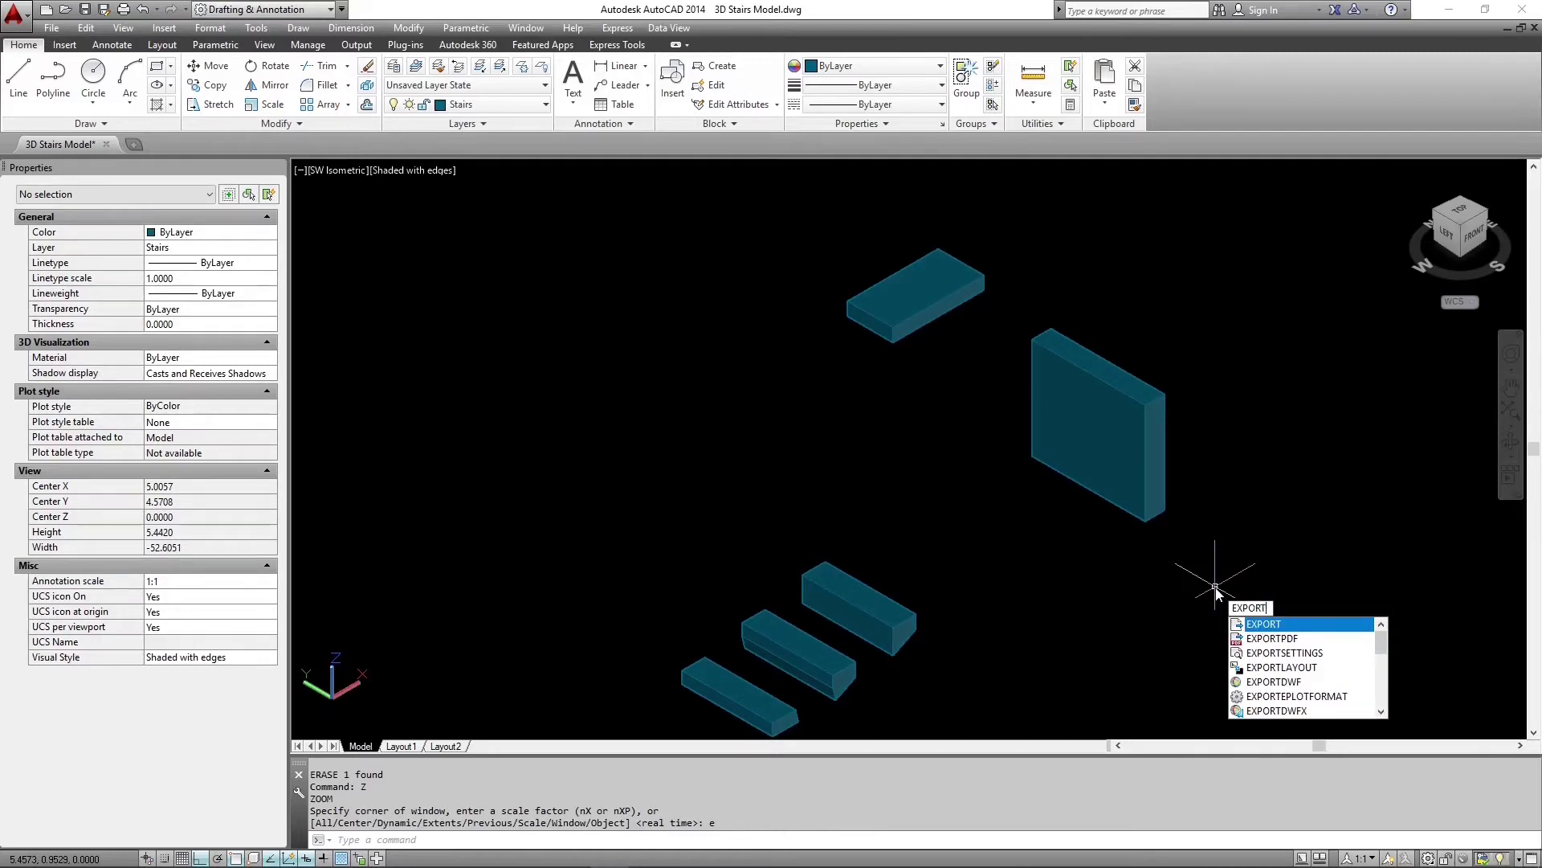
{"action": "key", "text": "Return"}
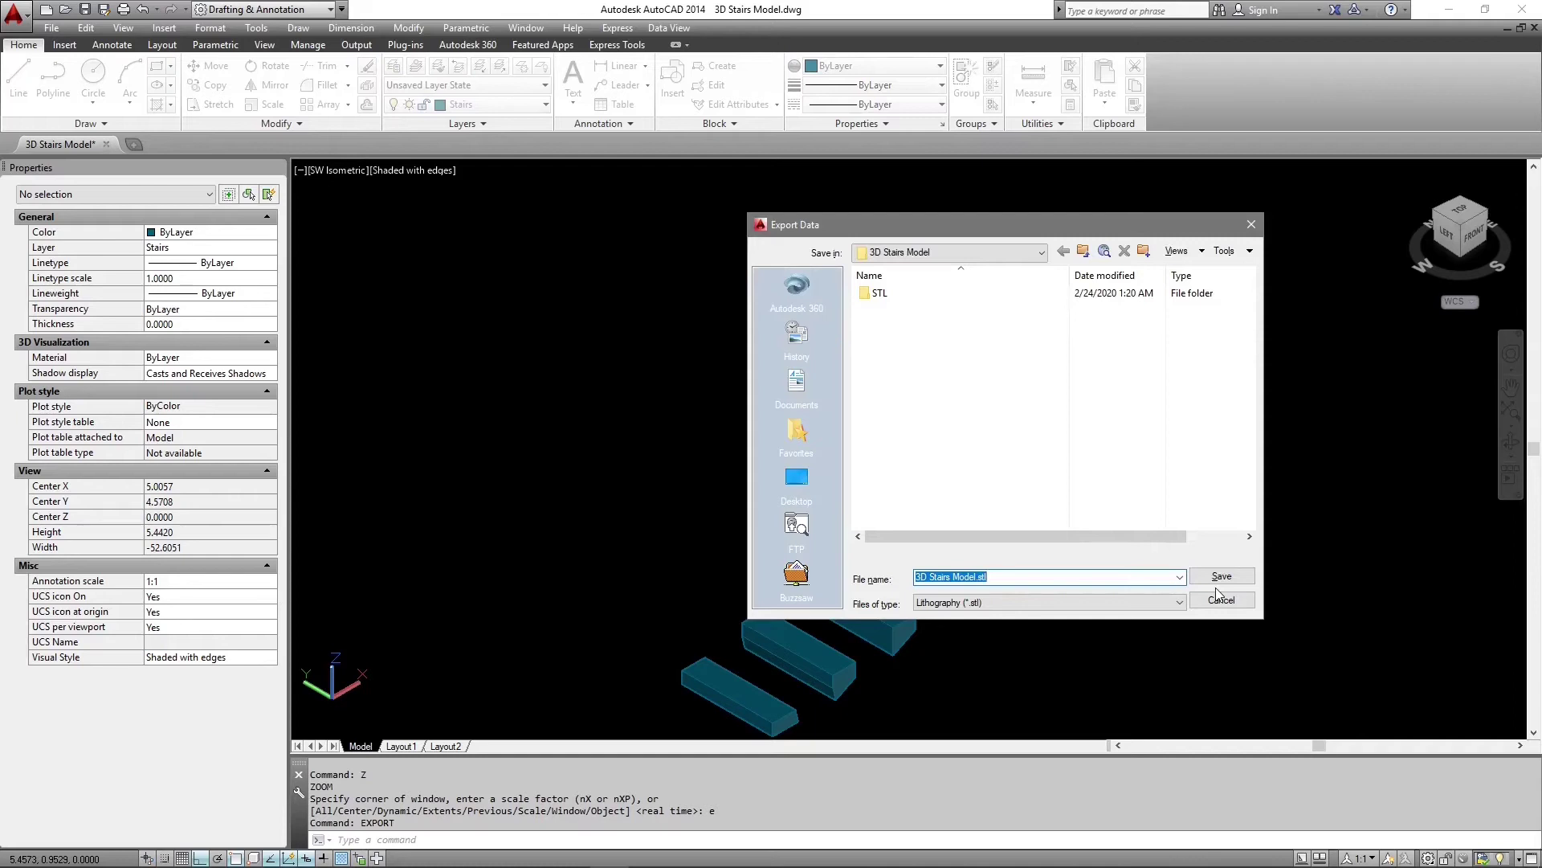
{"action": "left_click", "coordinate": [1073, 602]}
{"action": "left_click", "coordinate": [986, 602]}
{"action": "left_click", "coordinate": [1217, 577]}
{"action": "left_click", "coordinate": [1234, 667]}
{"action": "left_click", "coordinate": [836, 361]}
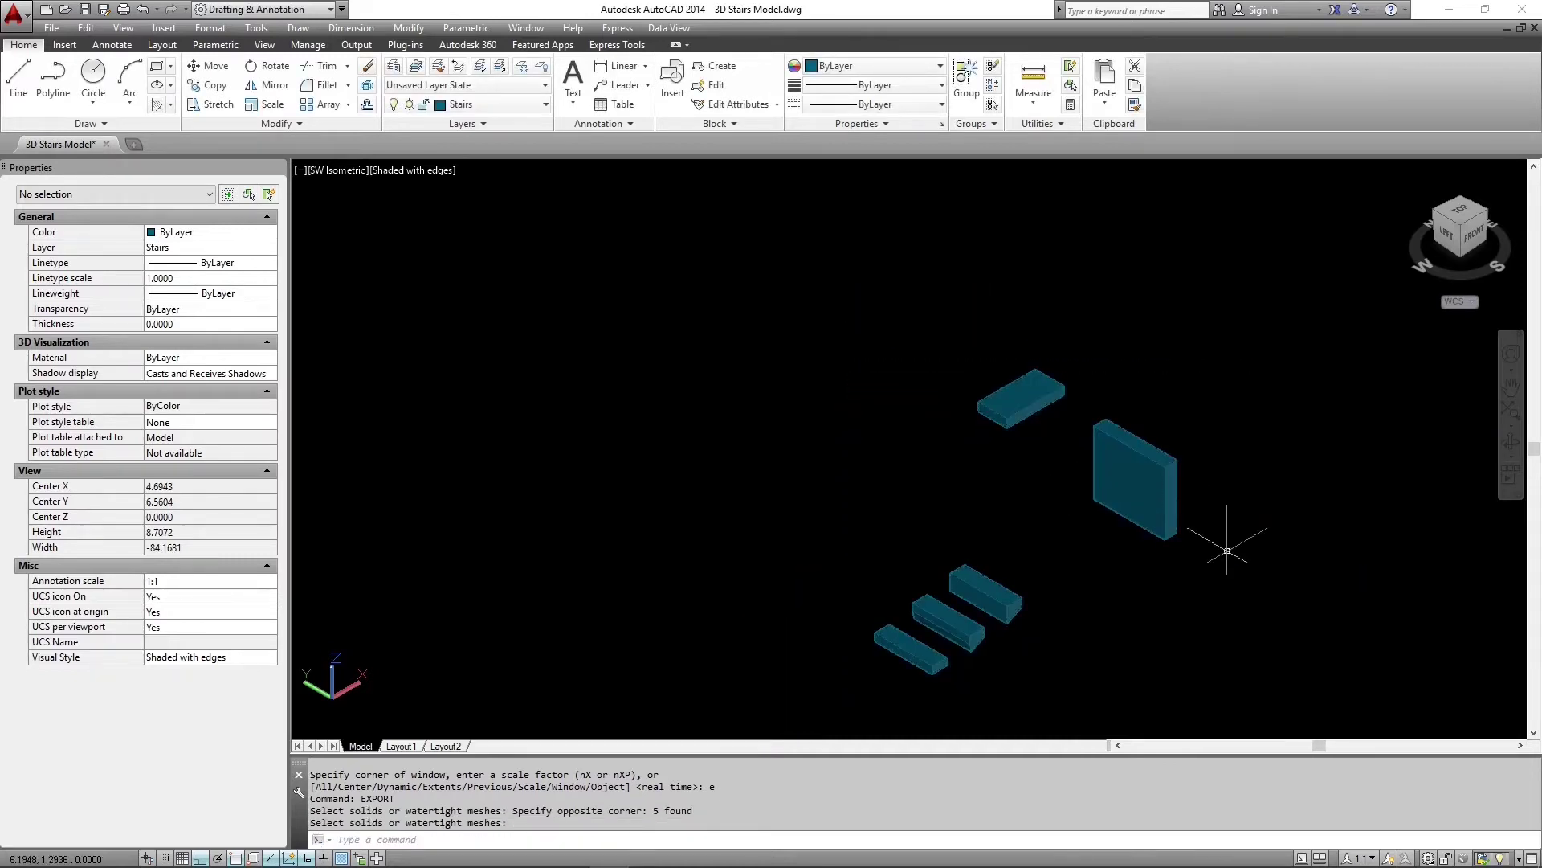
{"action": "key", "text": "Return"}
{"action": "type", "text": "z"}
{"action": "key", "text": "Return"}
{"action": "type", "text": "e"}
{"action": "key", "text": "Return"}
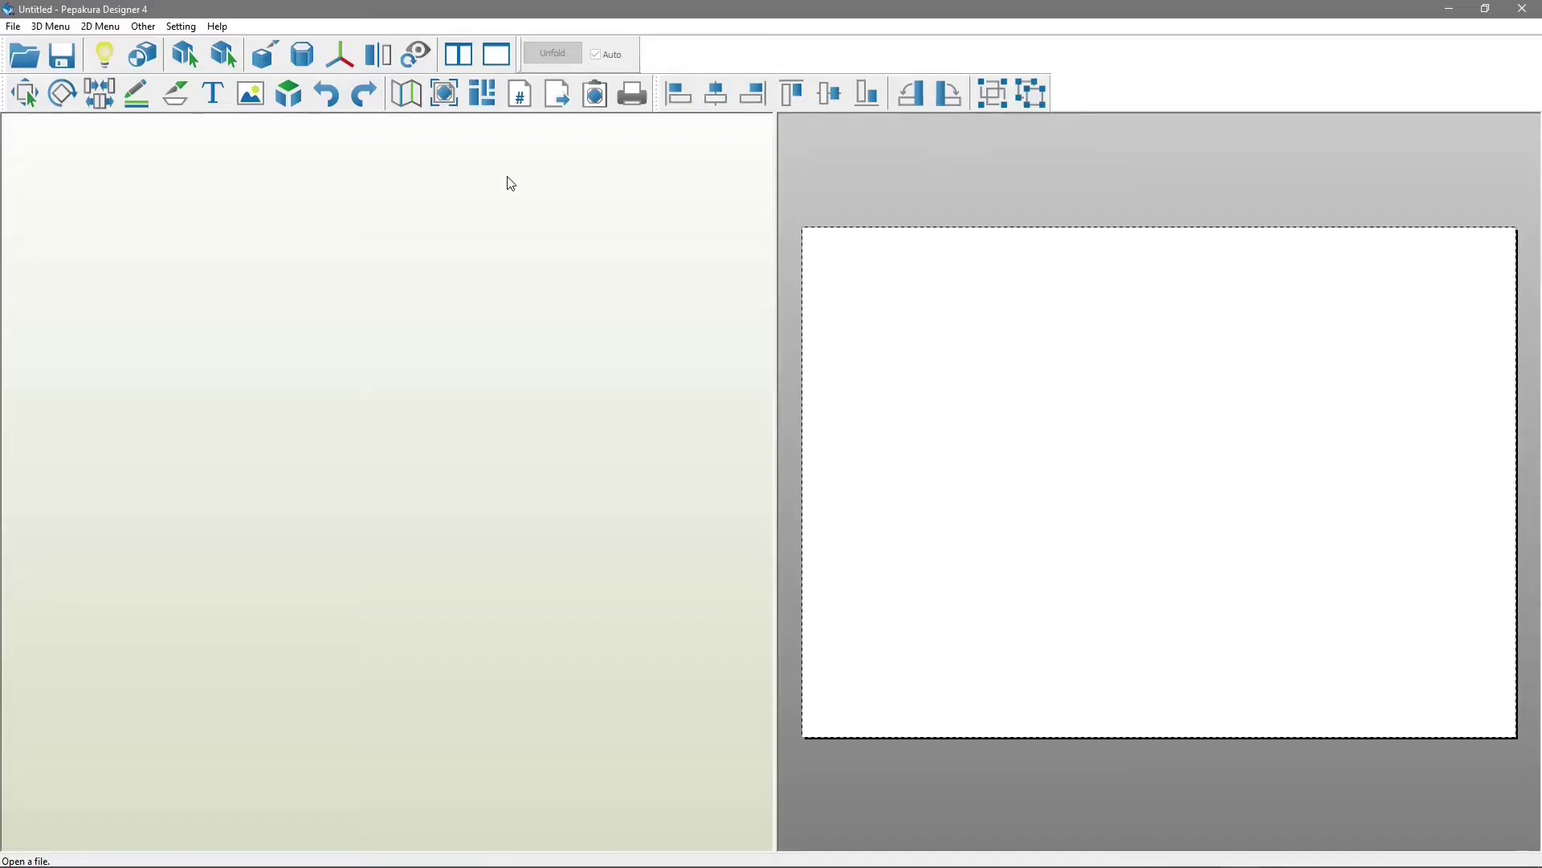
Switch to Pepakura Designer and open the 3D Stairs Model STL file with Auto detection of the format.
{"action": "left_click", "coordinate": [25, 60]}
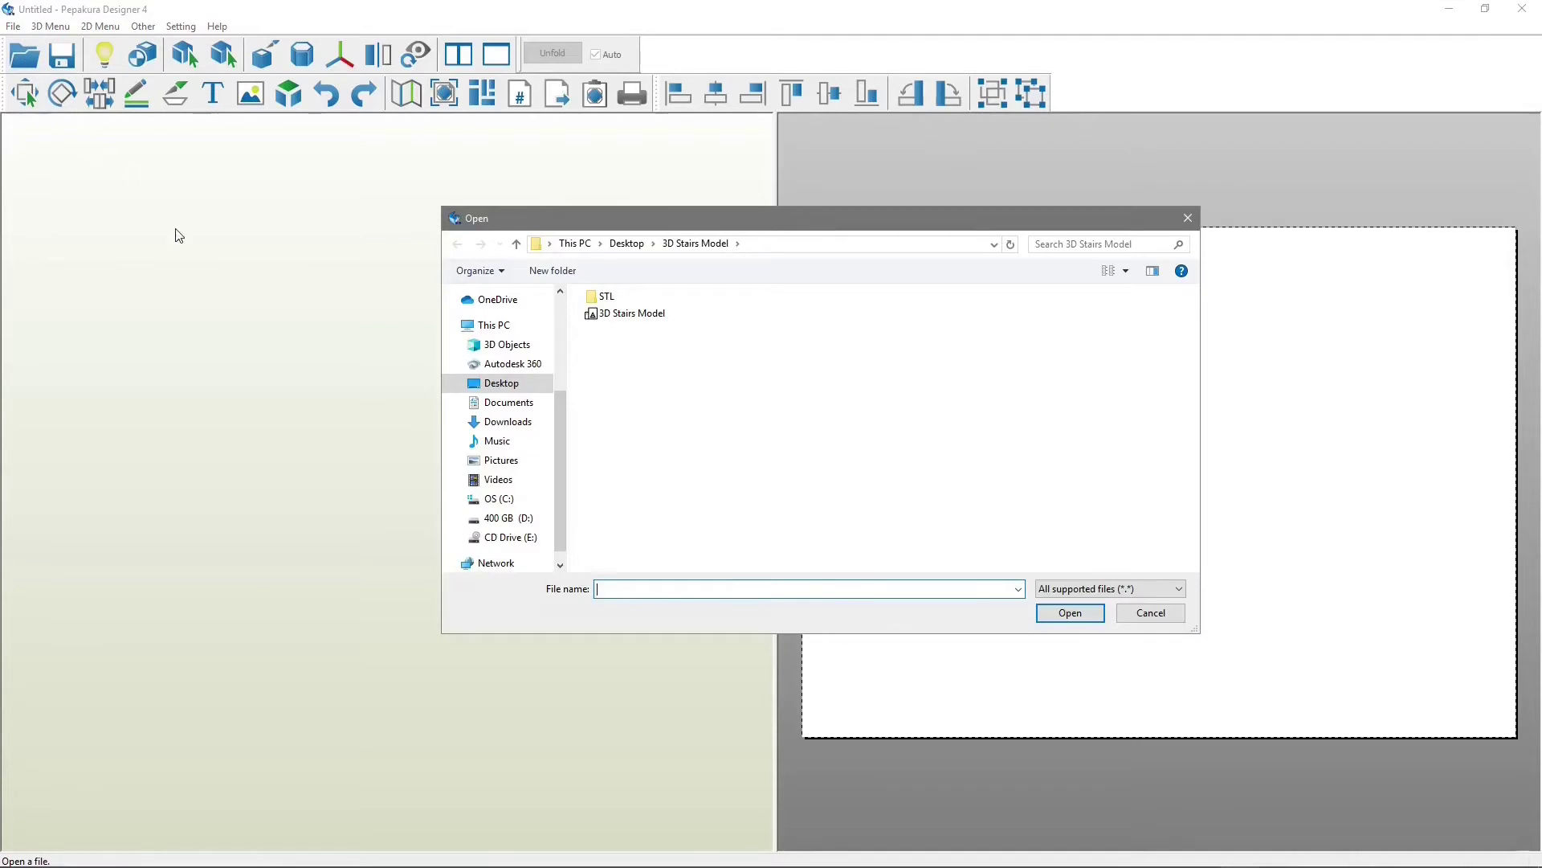
{"action": "left_click", "coordinate": [623, 315]}
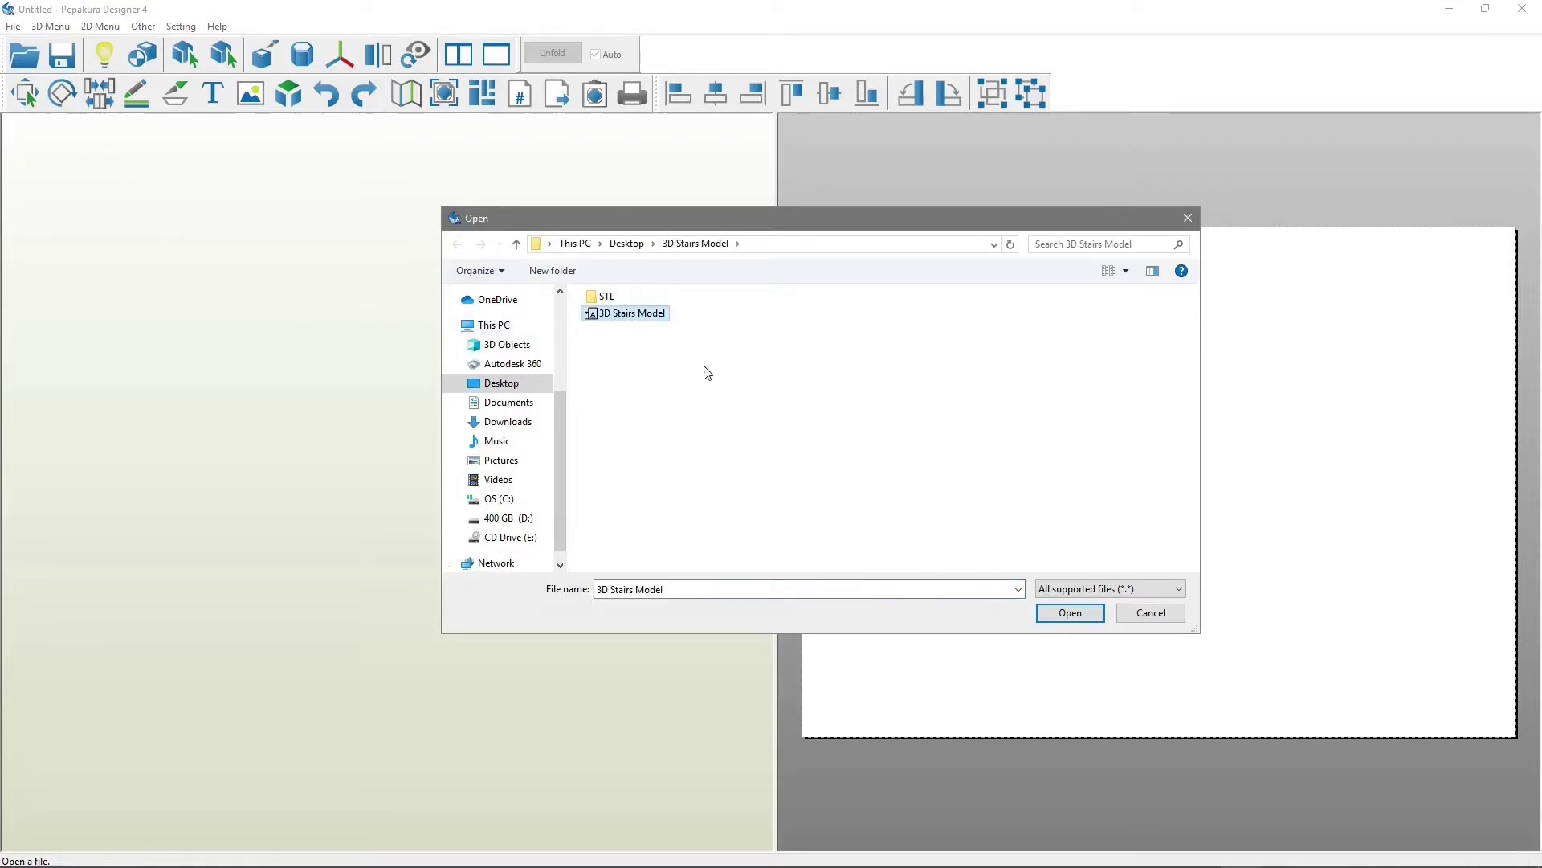
{"action": "left_click", "coordinate": [1054, 617]}
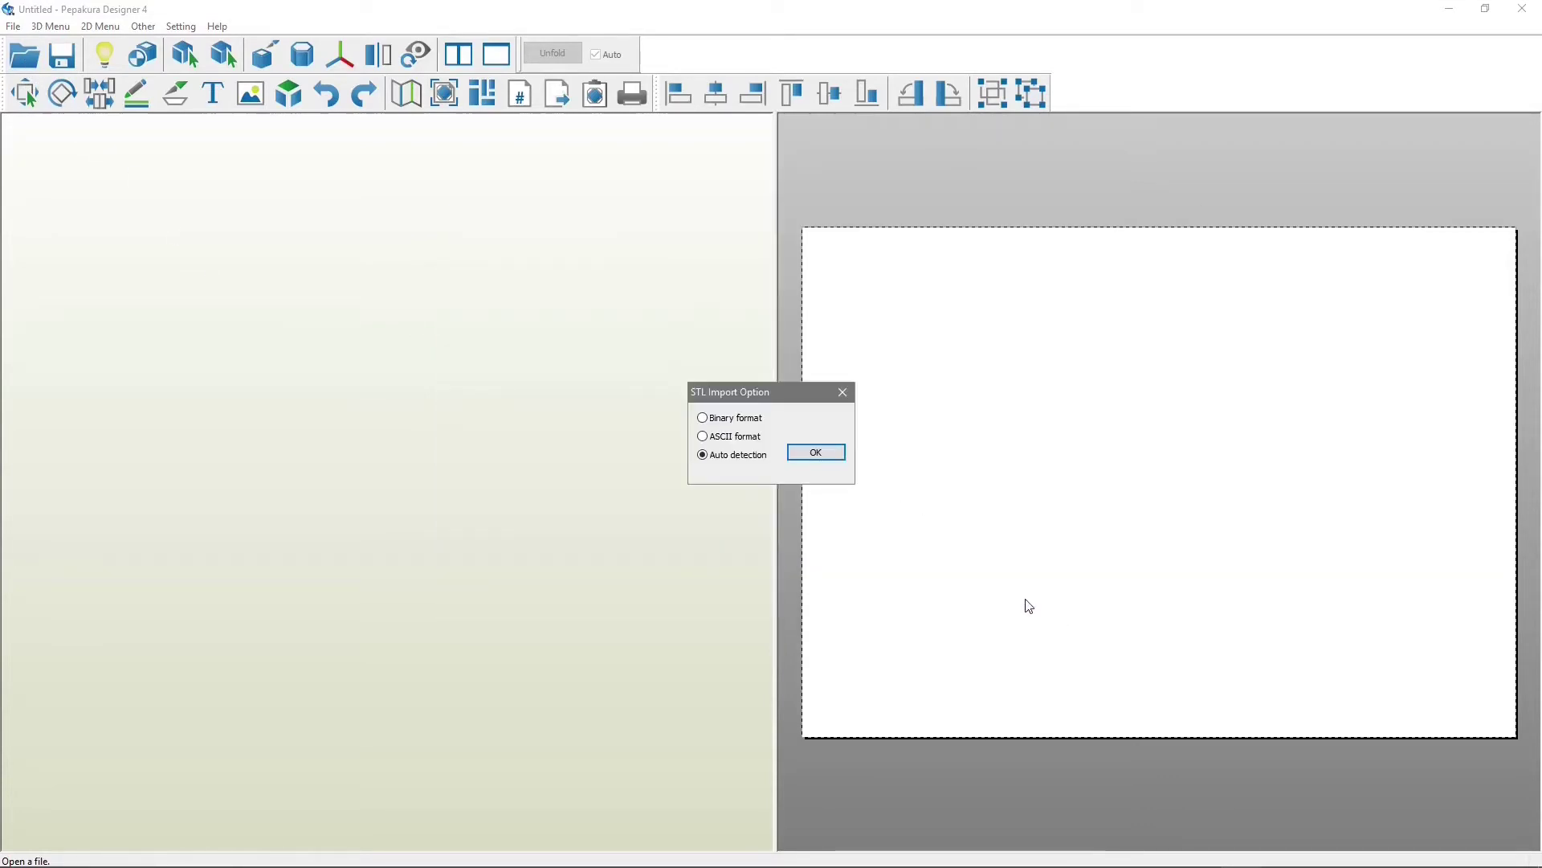
{"action": "left_click", "coordinate": [796, 454]}
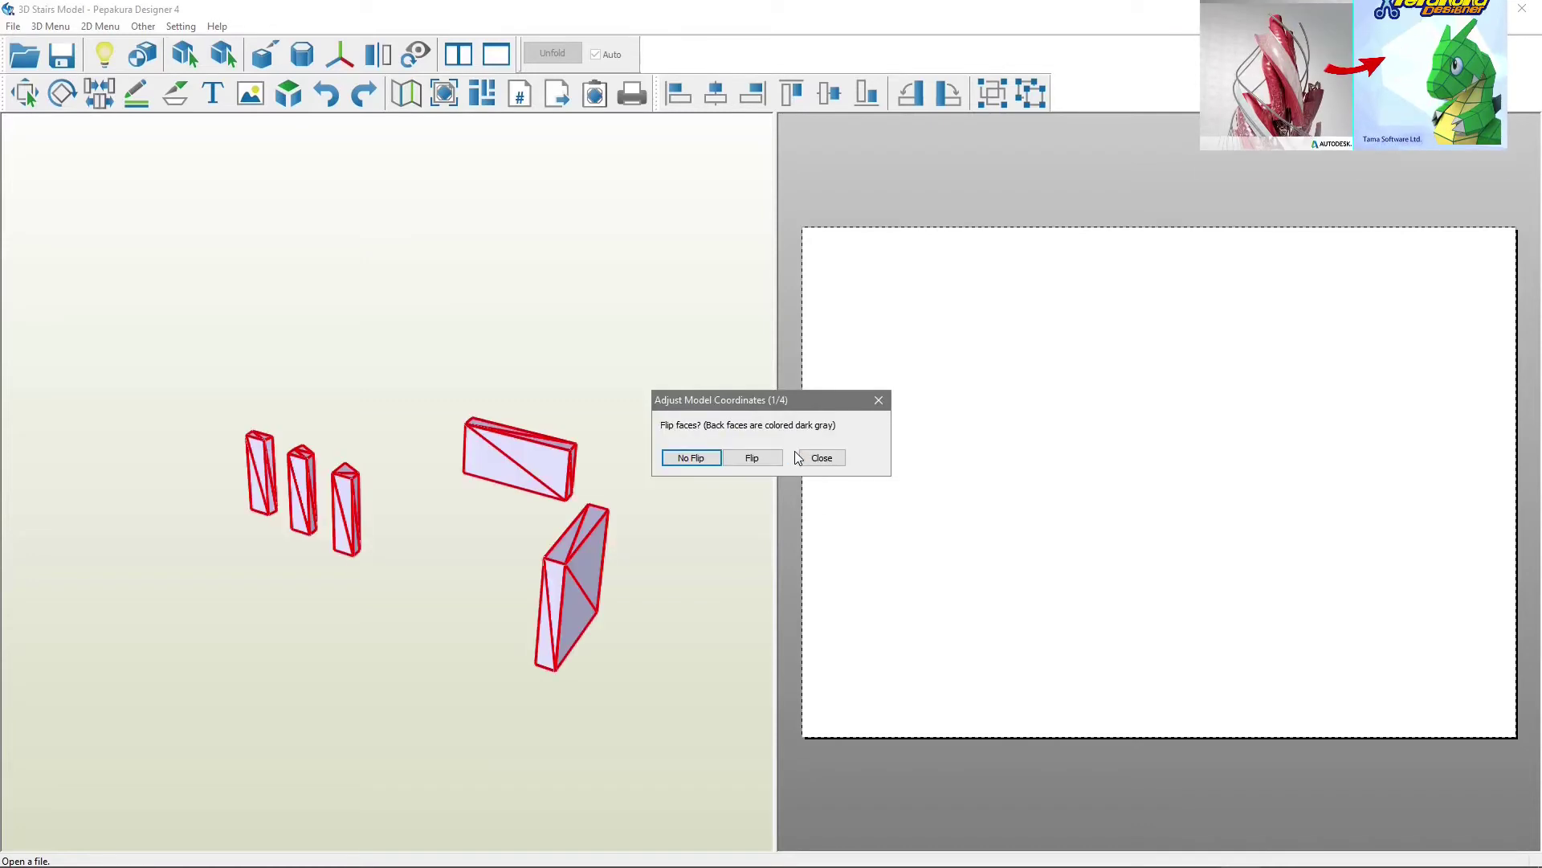
Orient the imported model without flipping faces, using green as front, then green as bottom, and without inverting it.
{"action": "left_click", "coordinate": [689, 458]}
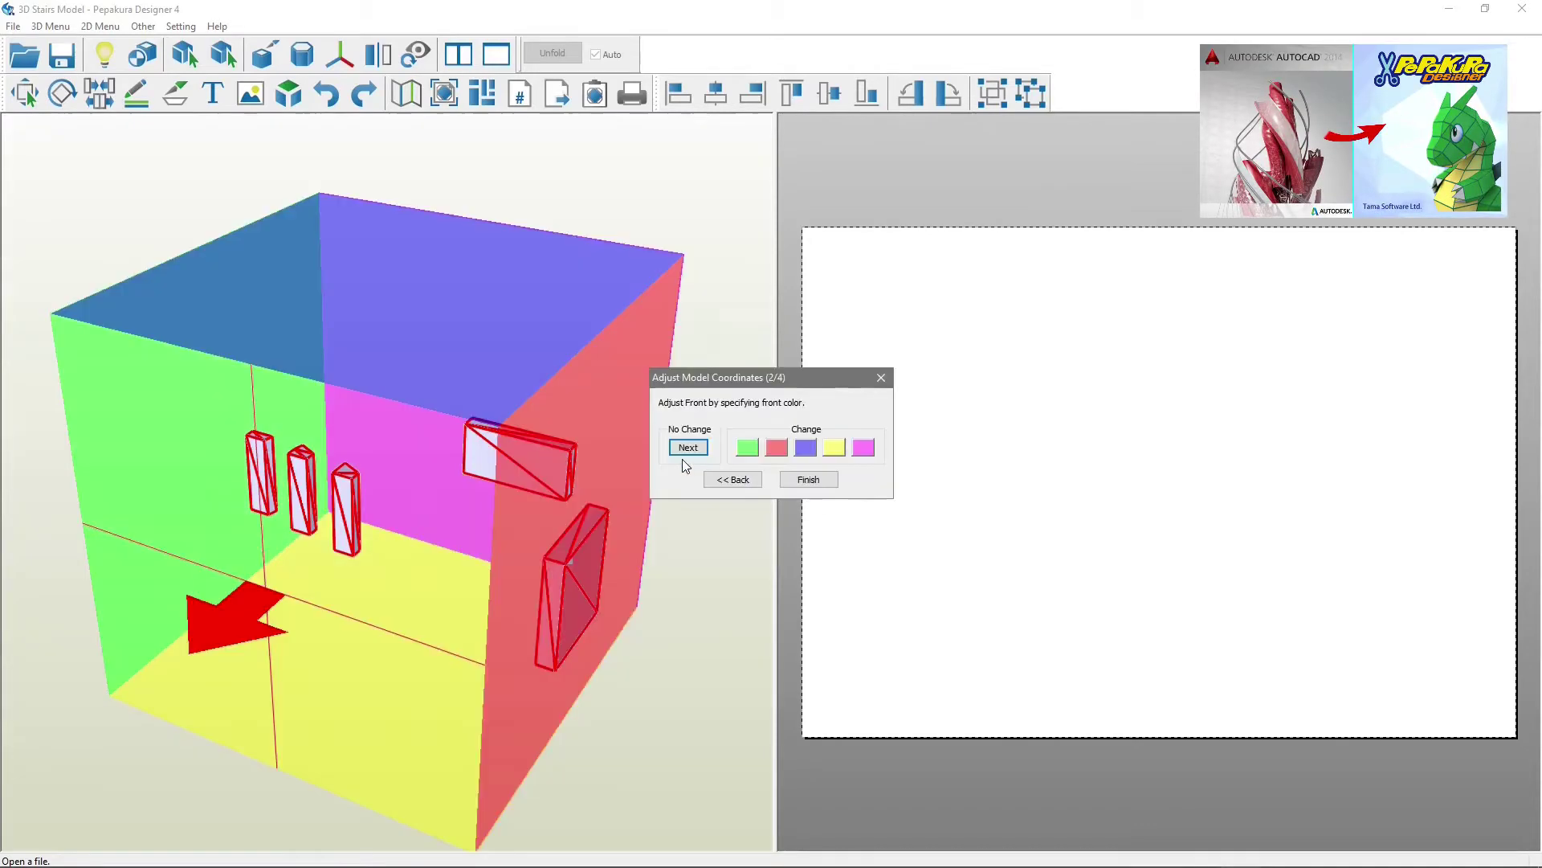
{"action": "left_click", "coordinate": [747, 450]}
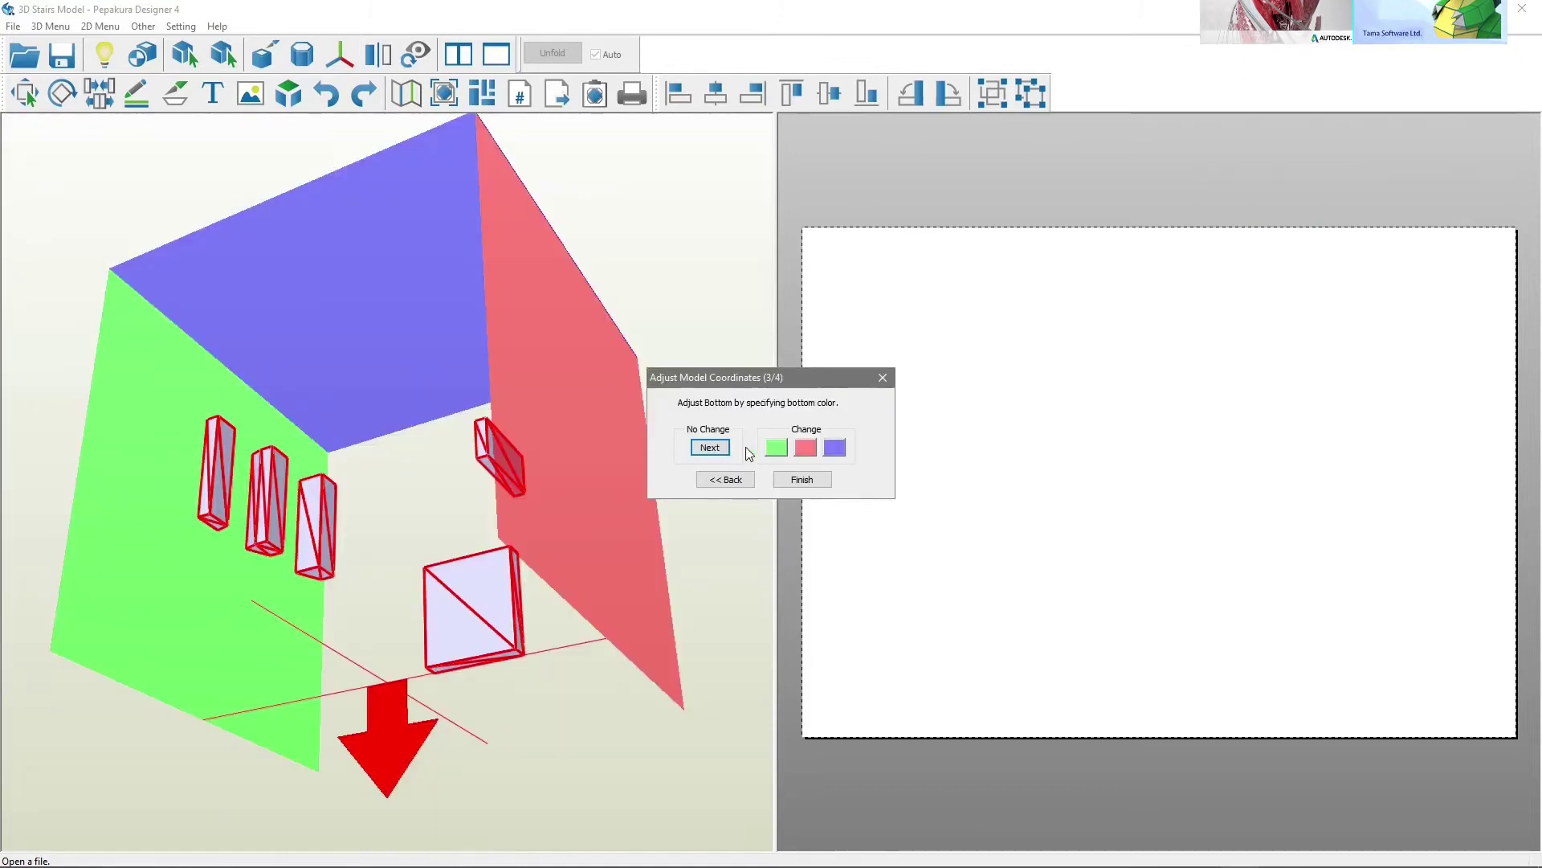
{"action": "left_click", "coordinate": [776, 450]}
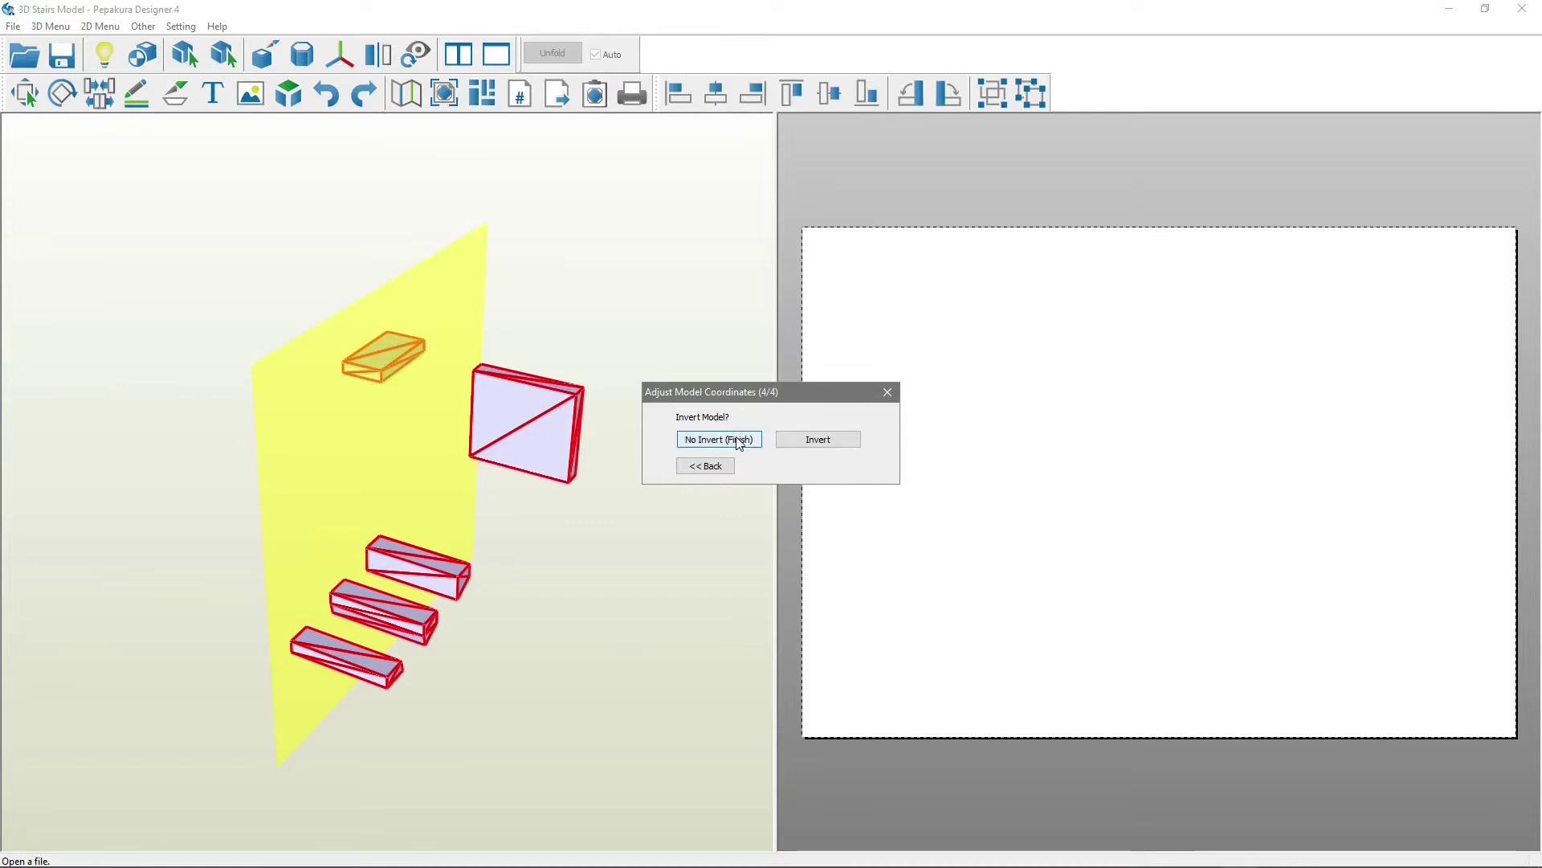
{"action": "left_click", "coordinate": [739, 439]}
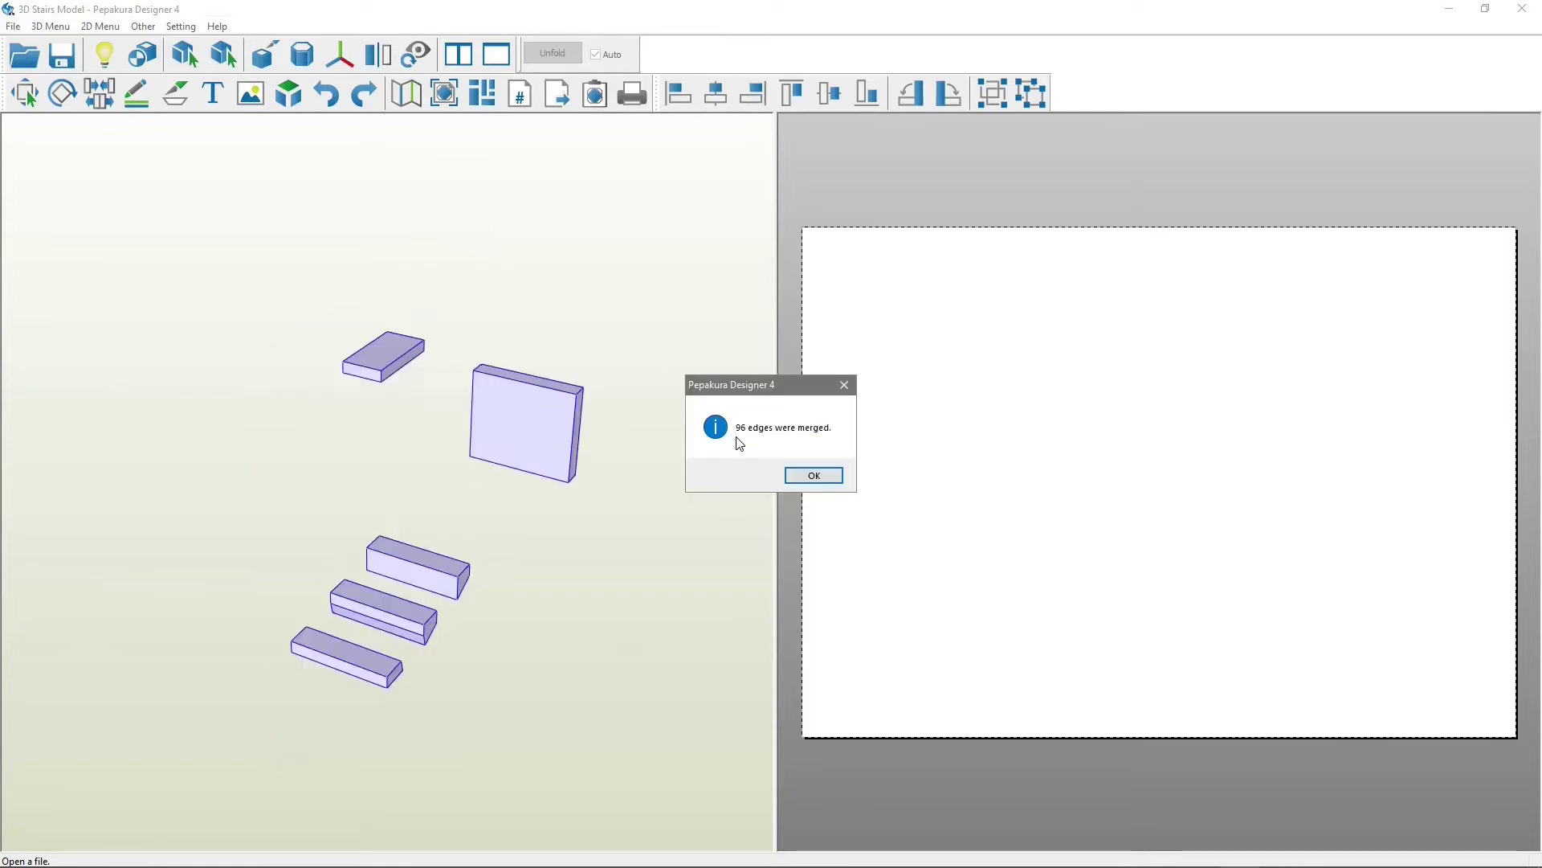
{"action": "left_click", "coordinate": [808, 479]}
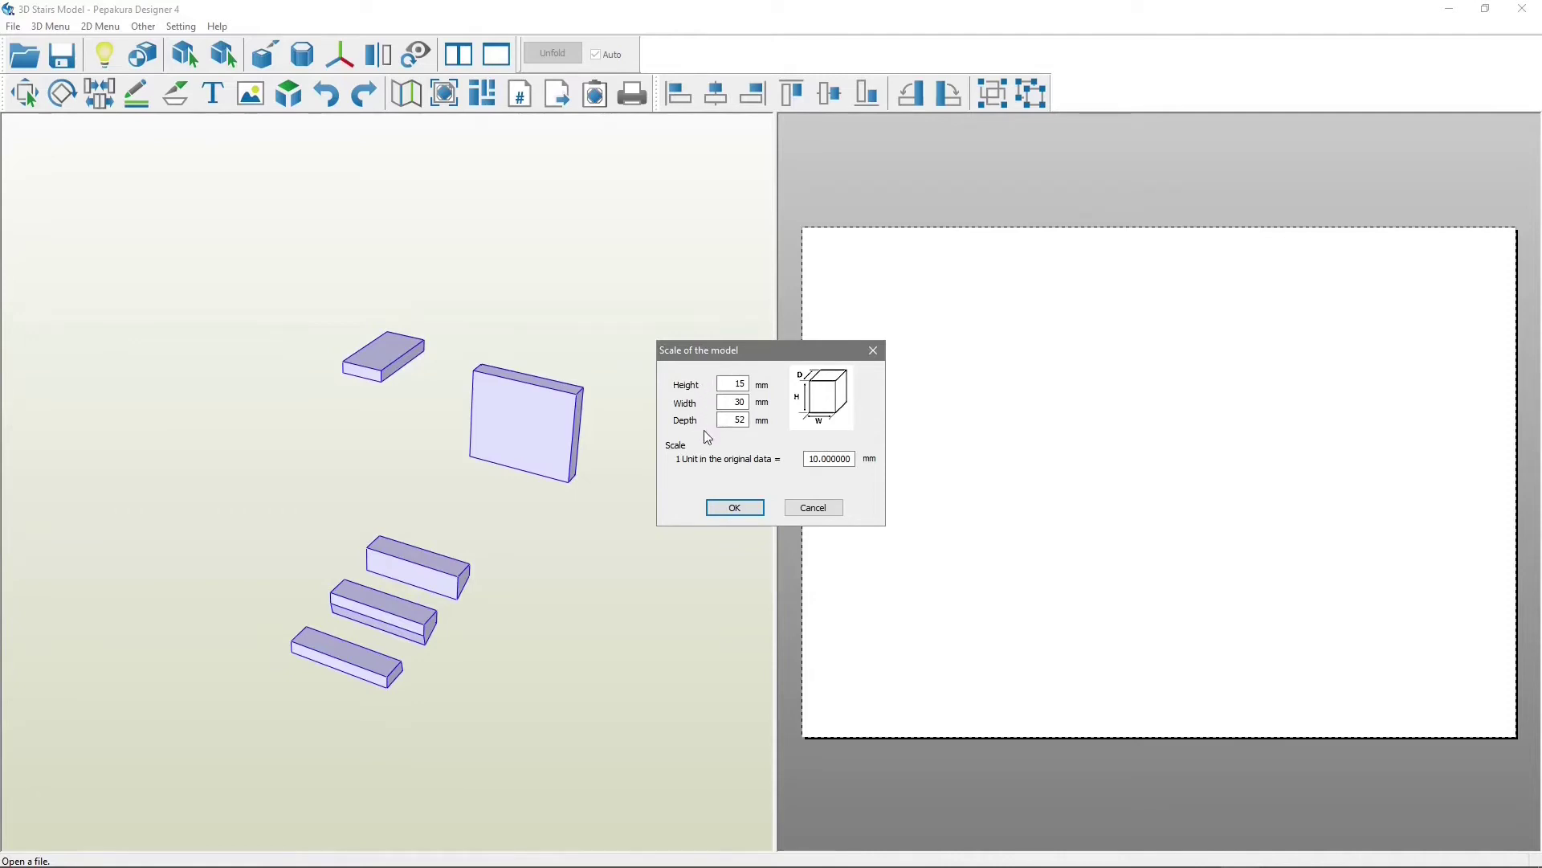
Set the model scale so that 1 unit in the original data equals 100 mm.
{"action": "double_click", "coordinate": [821, 461]}
{"action": "type", "text": "100"}
{"action": "left_click", "coordinate": [735, 508]}
Mark the edges to cut open on the three steps, the landing piece and the wall block.
{"action": "right_click_drag", "start_coordinate": [450, 491], "coordinate": [449, 522]}
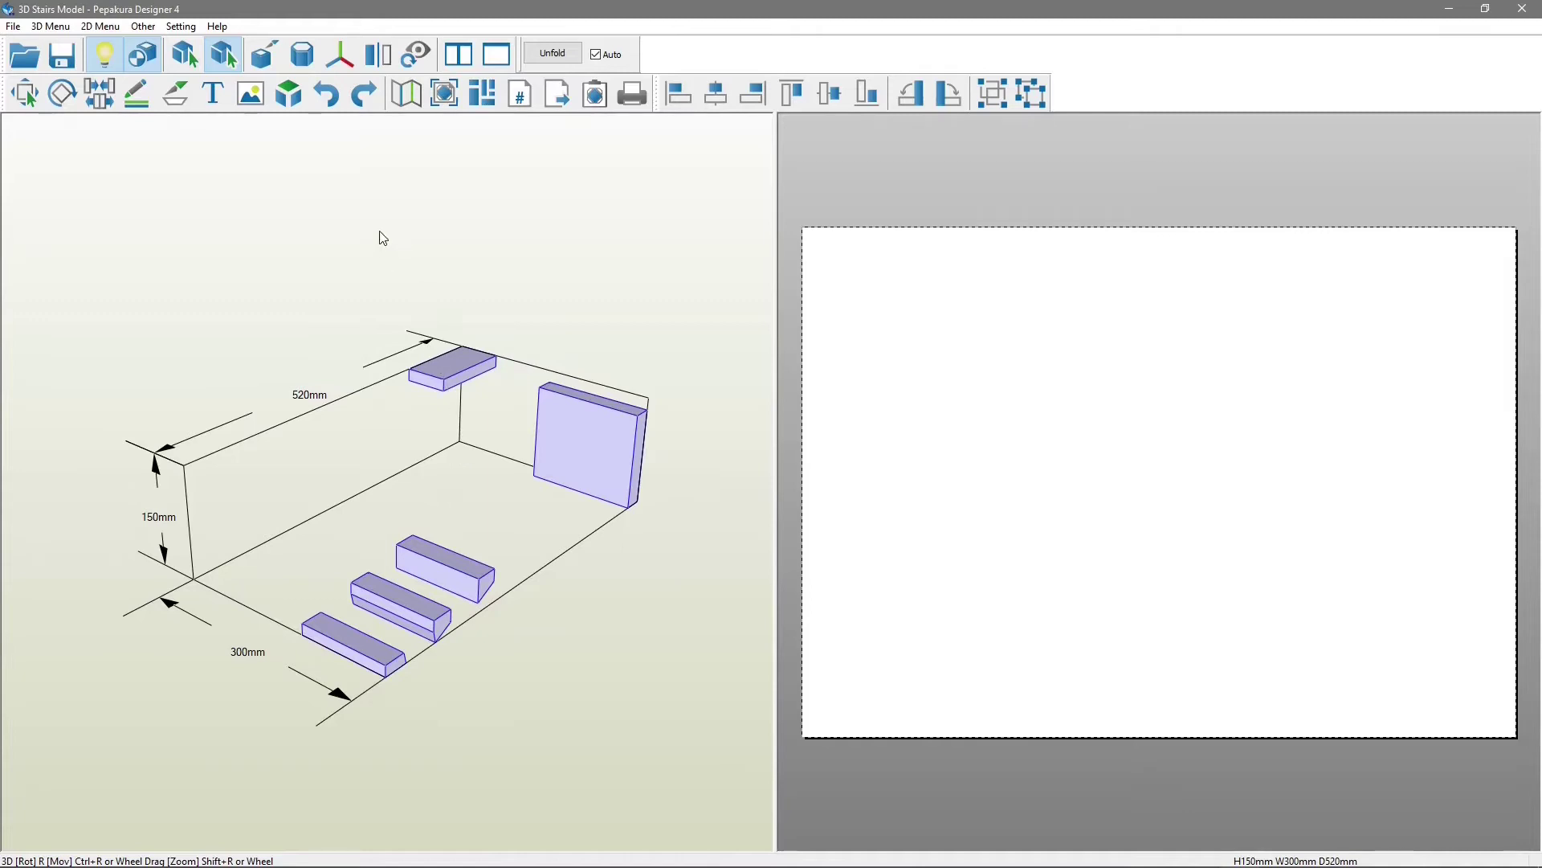
{"action": "left_click", "coordinate": [265, 59]}
{"action": "scroll", "coordinate": [496, 627], "scroll_direction": "up", "scroll_amount": 5}
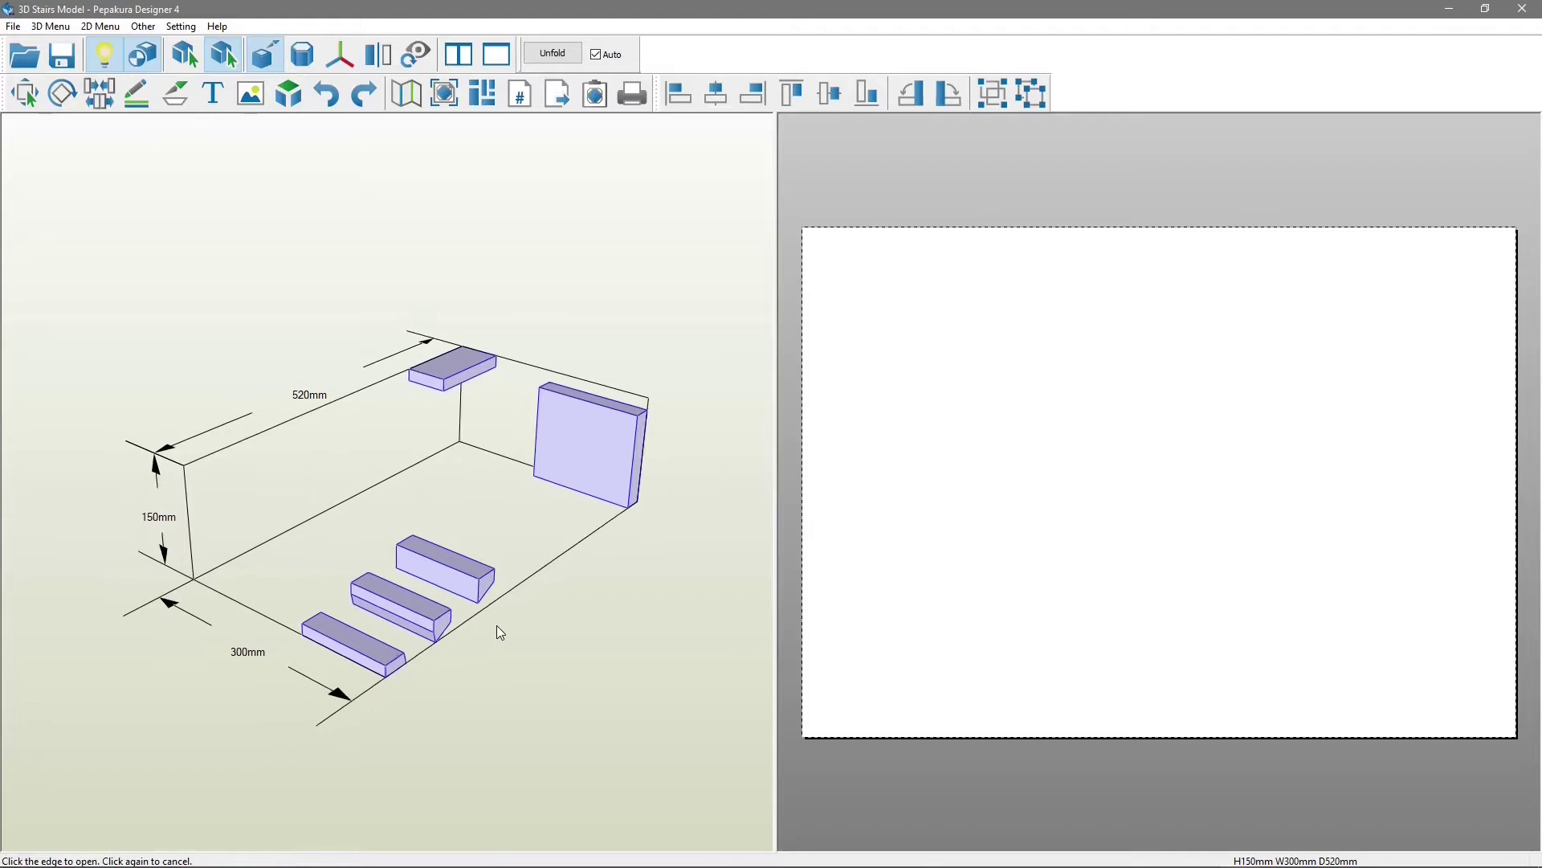
{"action": "scroll", "coordinate": [456, 504], "scroll_direction": "up", "scroll_amount": 1}
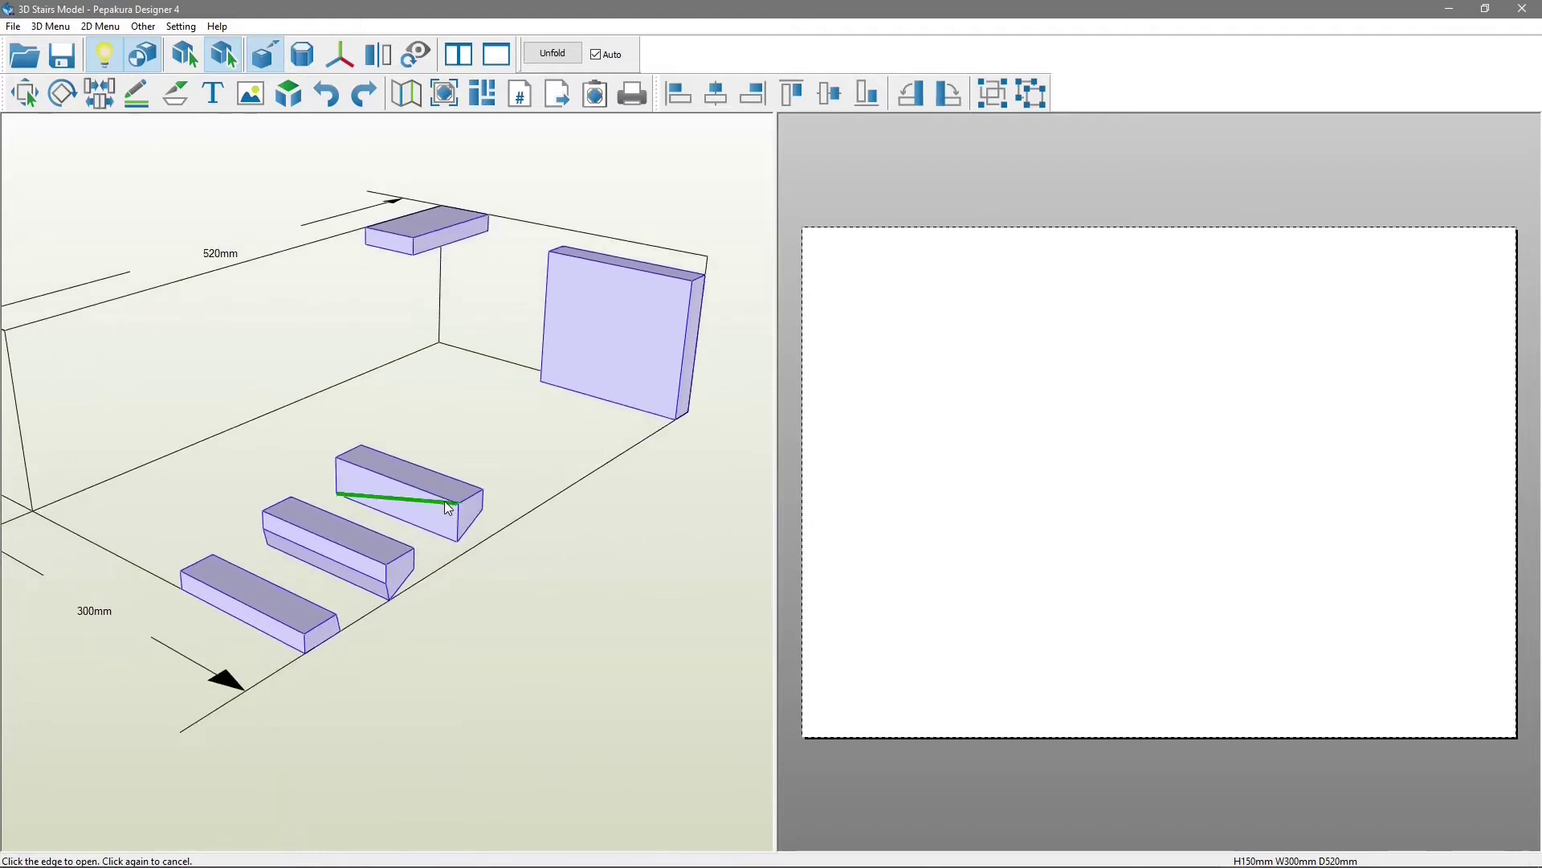
{"action": "left_click", "coordinate": [460, 527]}
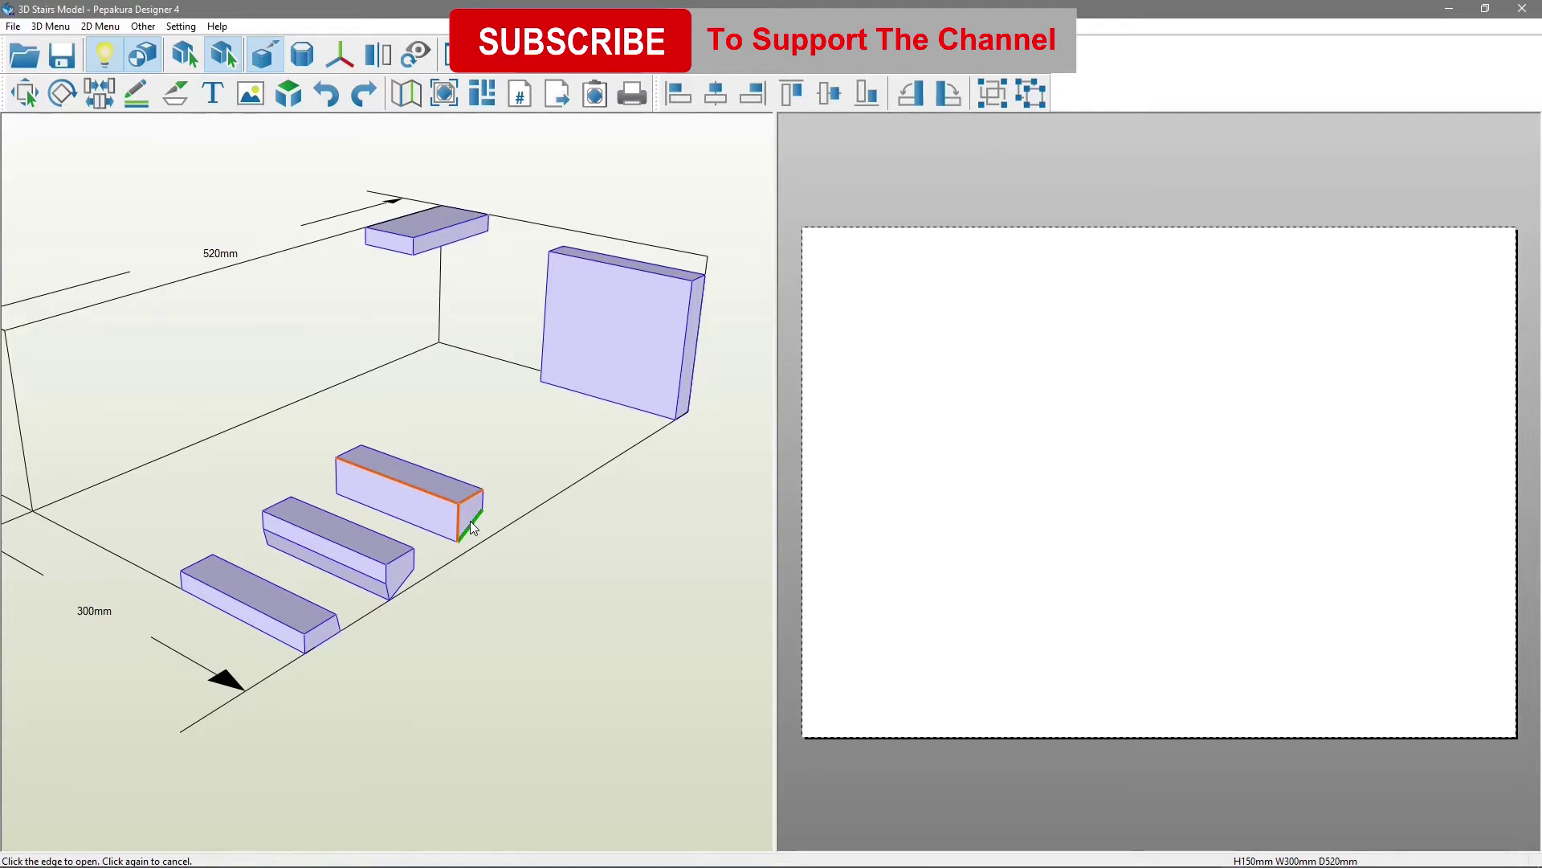
{"action": "left_click", "coordinate": [471, 522]}
{"action": "left_click", "coordinate": [440, 93]}
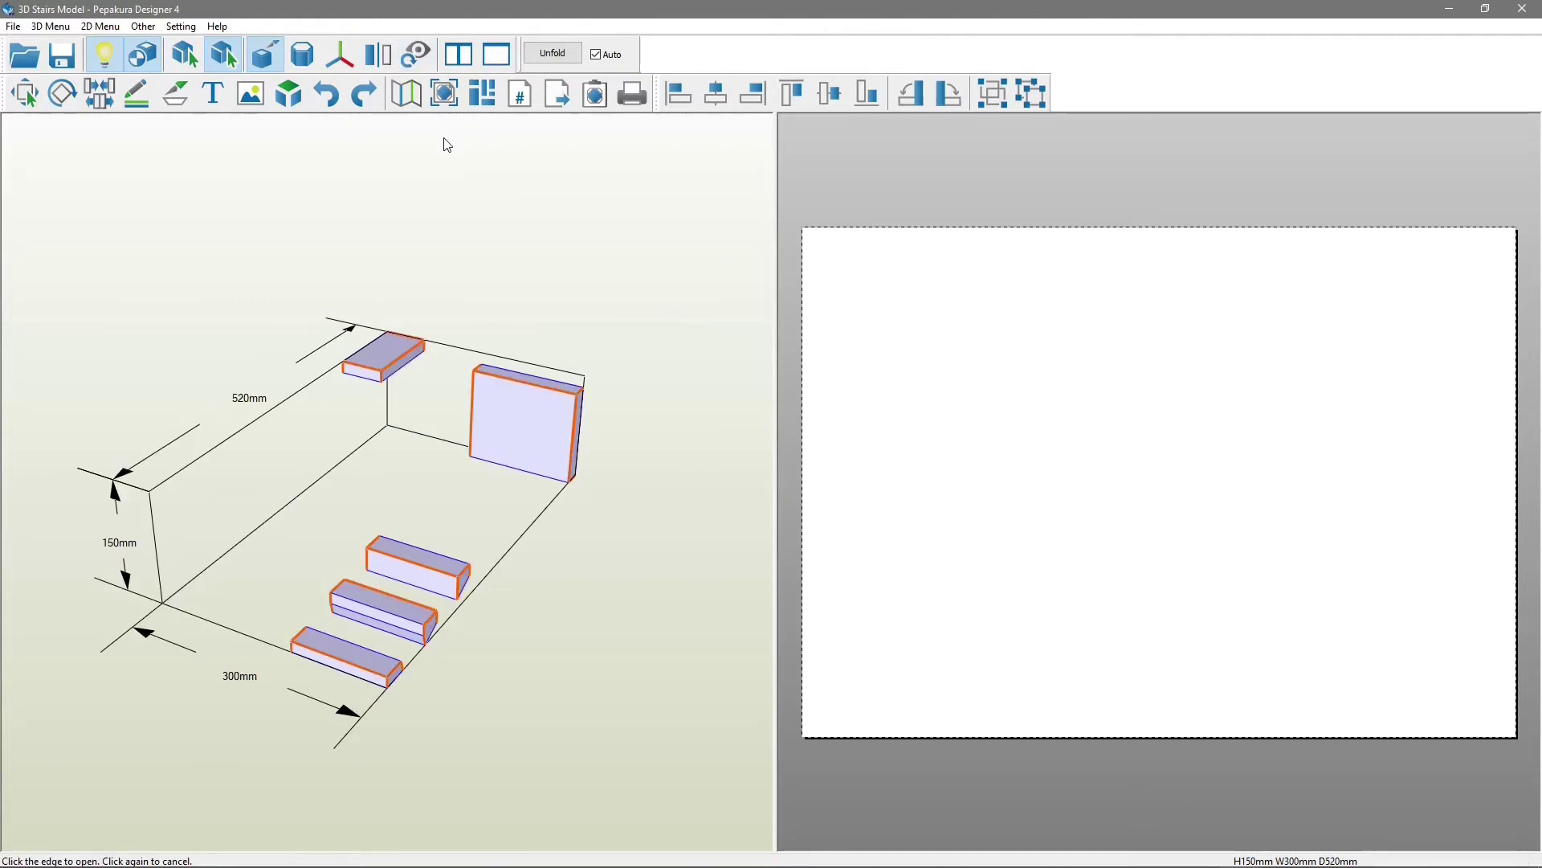
Unfold the model and move the lowest step's pattern from the second page onto the first, below the others.
{"action": "left_click", "coordinate": [563, 63]}
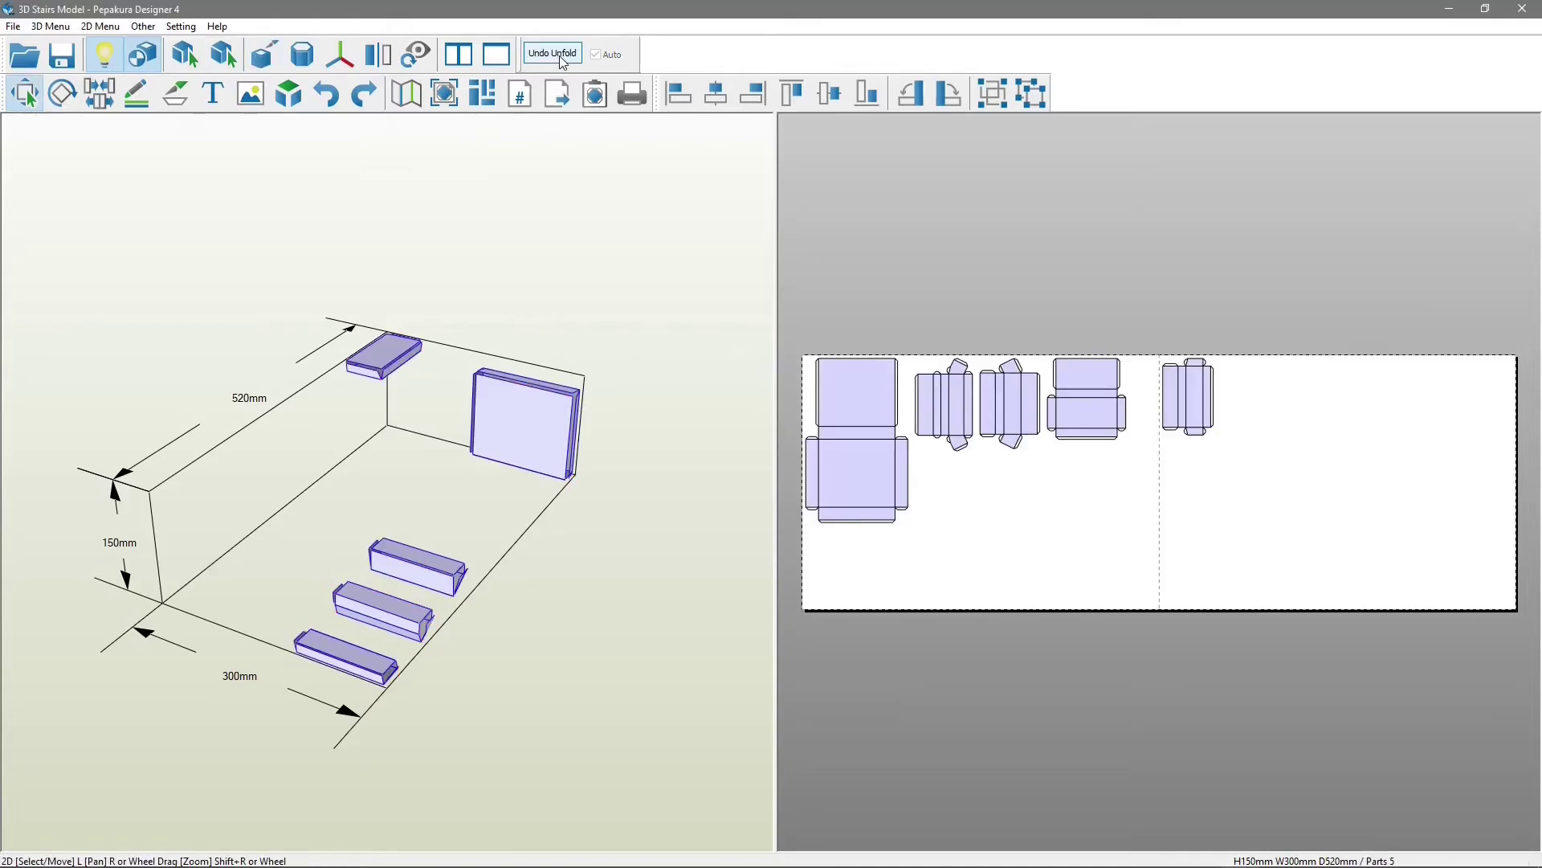
{"action": "scroll", "coordinate": [955, 426], "scroll_direction": "up", "scroll_amount": 4}
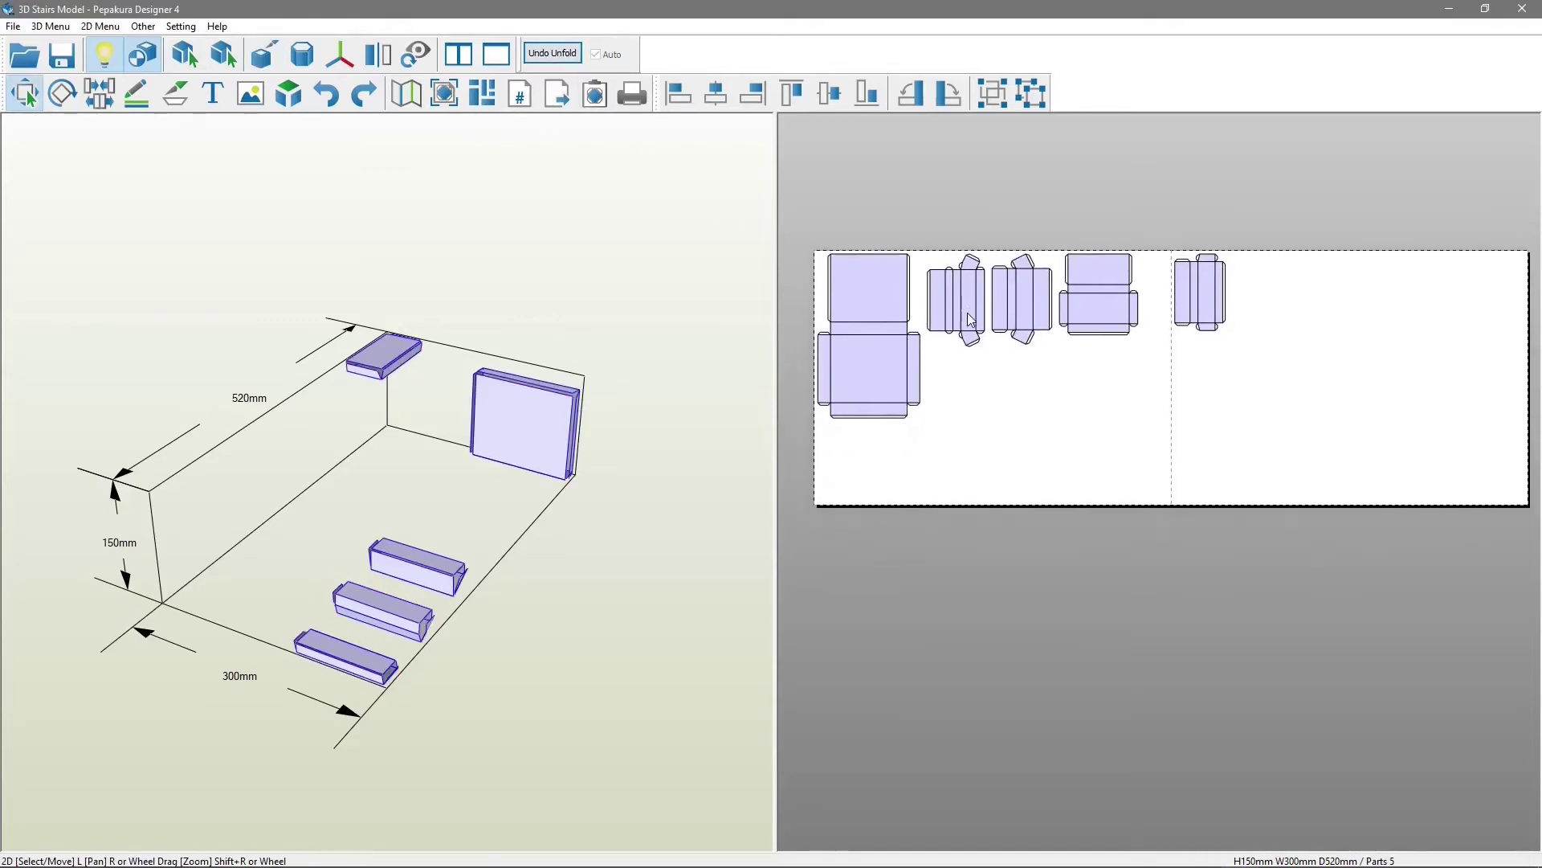
{"action": "left_click_drag", "start_coordinate": [1312, 240], "coordinate": [1000, 384]}
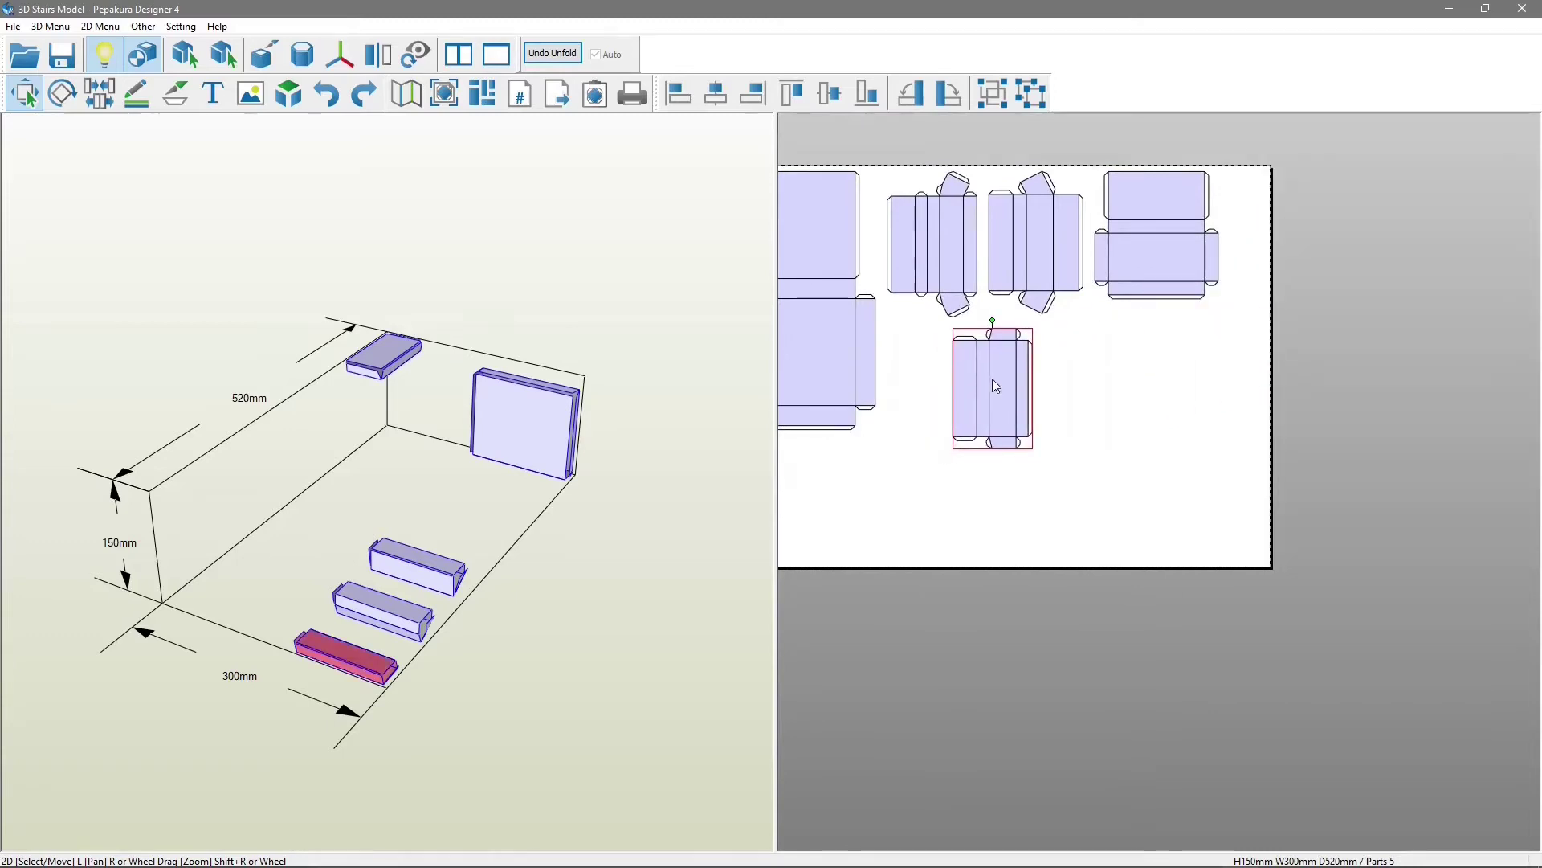
{"action": "scroll", "coordinate": [925, 353], "scroll_direction": "down", "scroll_amount": 1}
{"action": "middle_click_drag", "start_coordinate": [923, 354], "coordinate": [989, 352]}
{"action": "scroll", "coordinate": [997, 344], "scroll_direction": "up", "scroll_amount": 1}
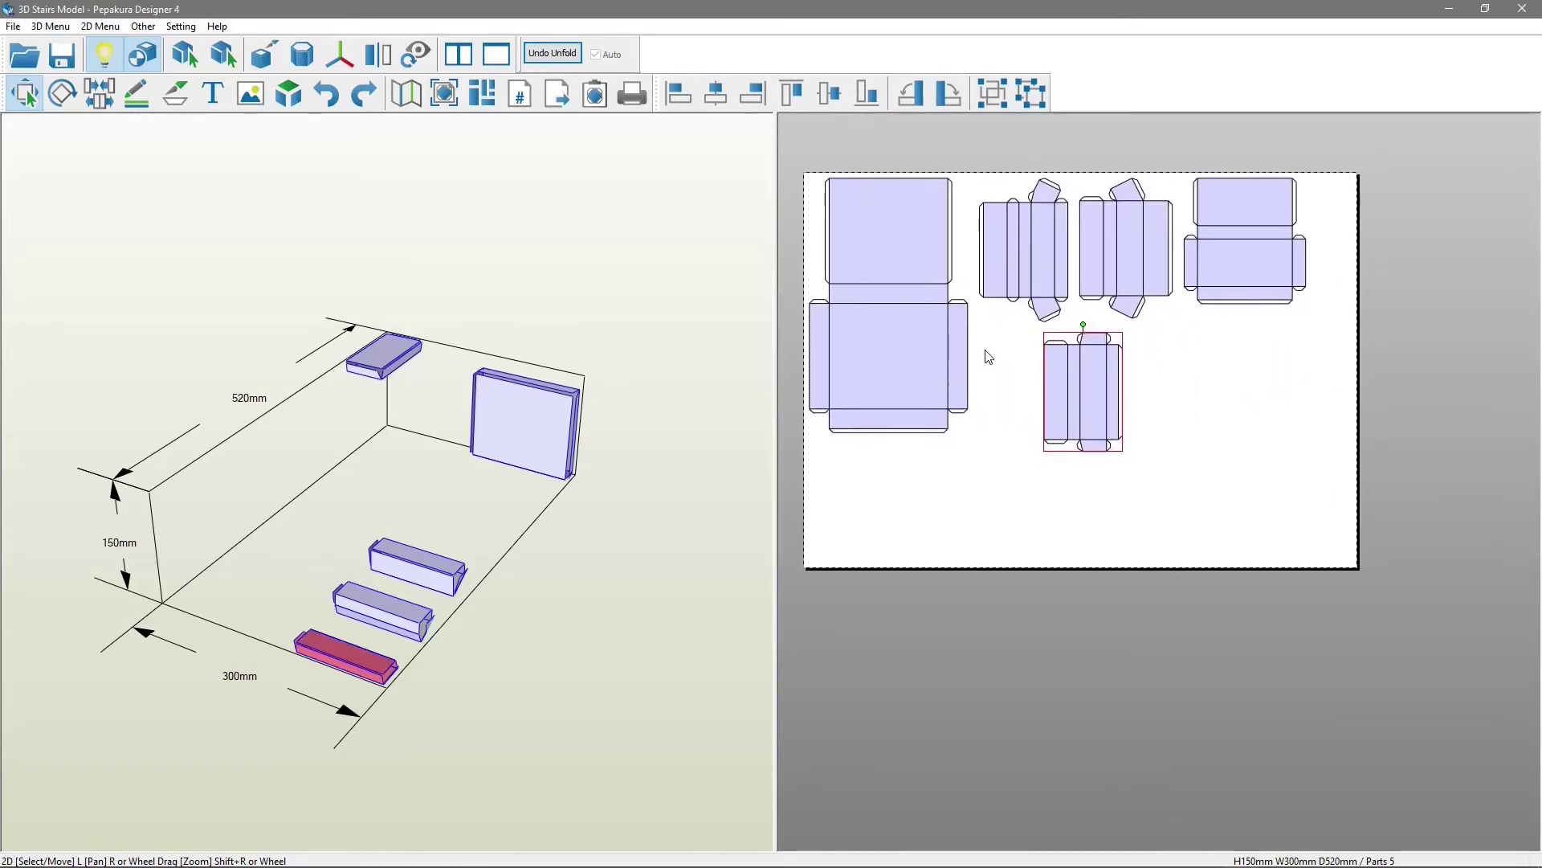
Turn off the texture display so the model and the unfolded patterns have plain white faces.
{"action": "left_click", "coordinate": [143, 56]}
{"action": "right_click_drag", "start_coordinate": [936, 356], "coordinate": [1026, 377]}
{"action": "scroll", "coordinate": [1027, 341], "scroll_direction": "up", "scroll_amount": 5}
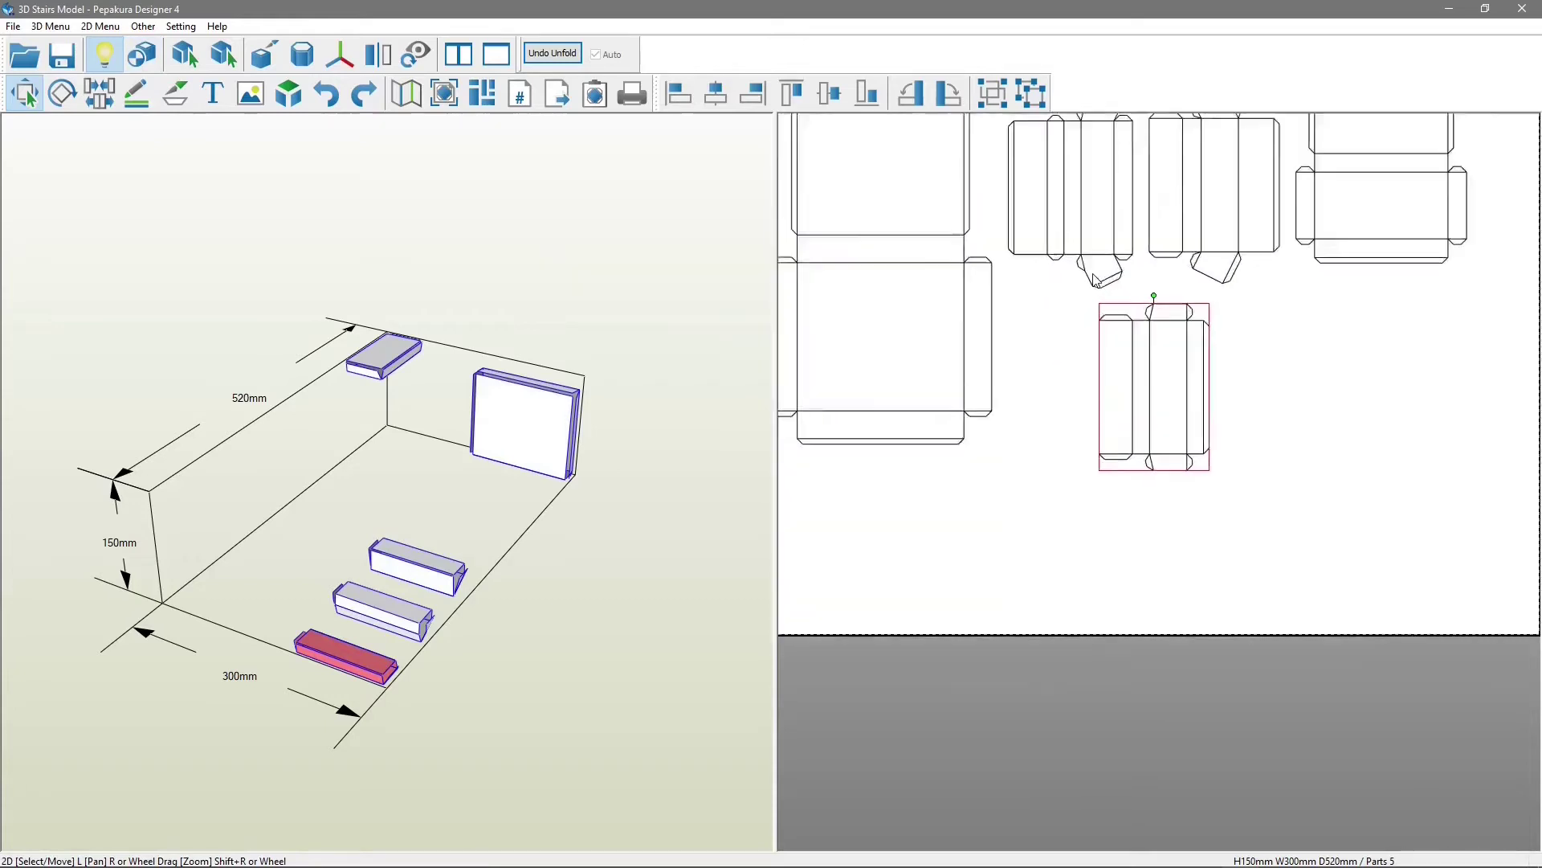
{"action": "scroll", "coordinate": [1033, 341], "scroll_direction": "up", "scroll_amount": 4}
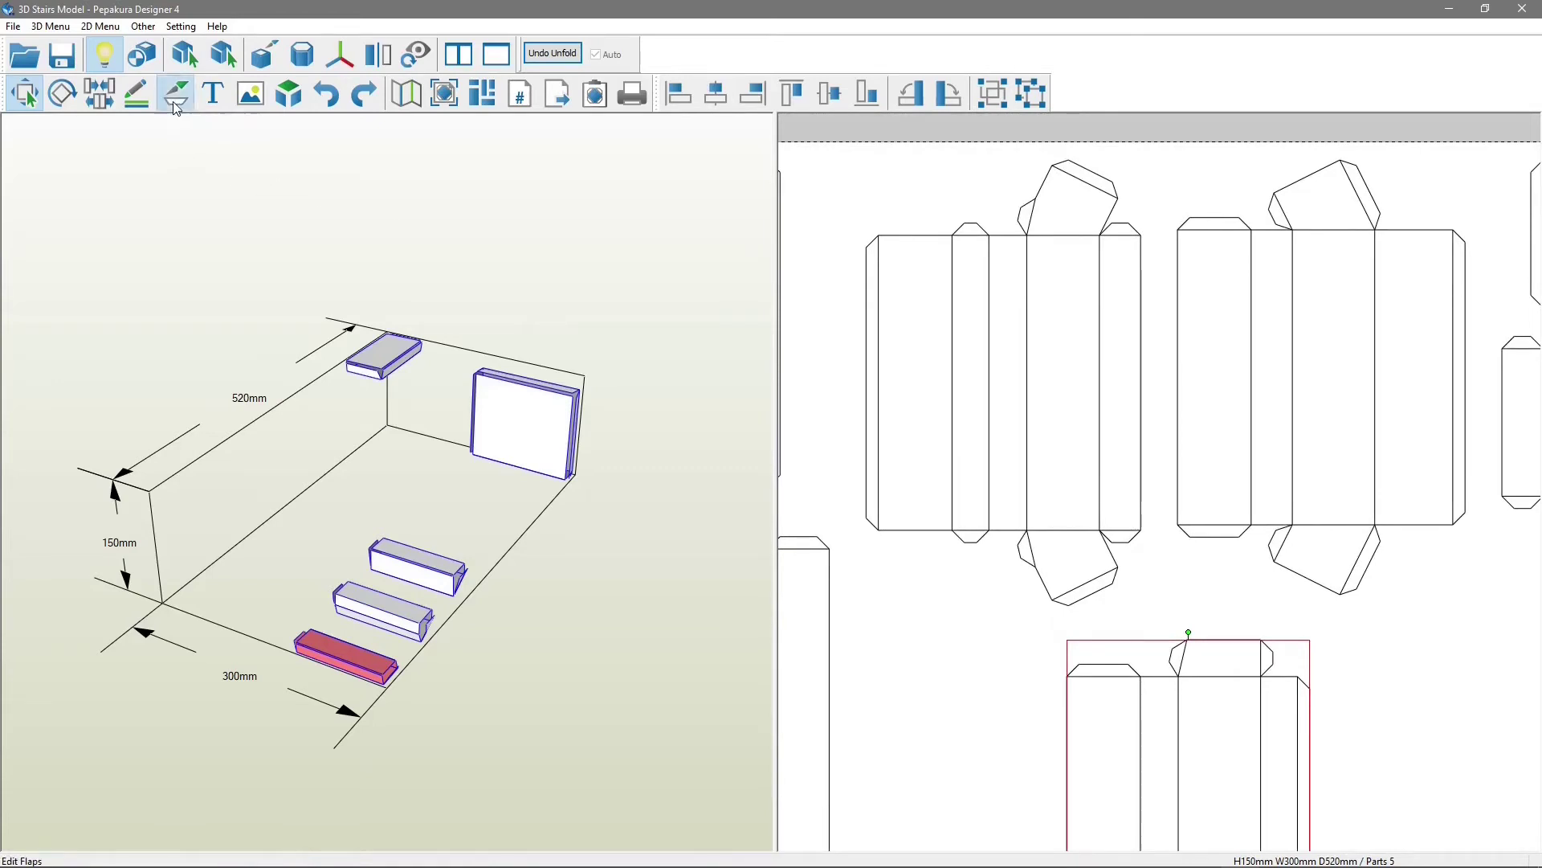
Switch the flaps at the lower end of the upper-row pattern beside the wall block from the angled end piece to the adjoining strips.
{"action": "left_click", "coordinate": [177, 95]}
{"action": "scroll", "coordinate": [974, 522], "scroll_direction": "up", "scroll_amount": 3}
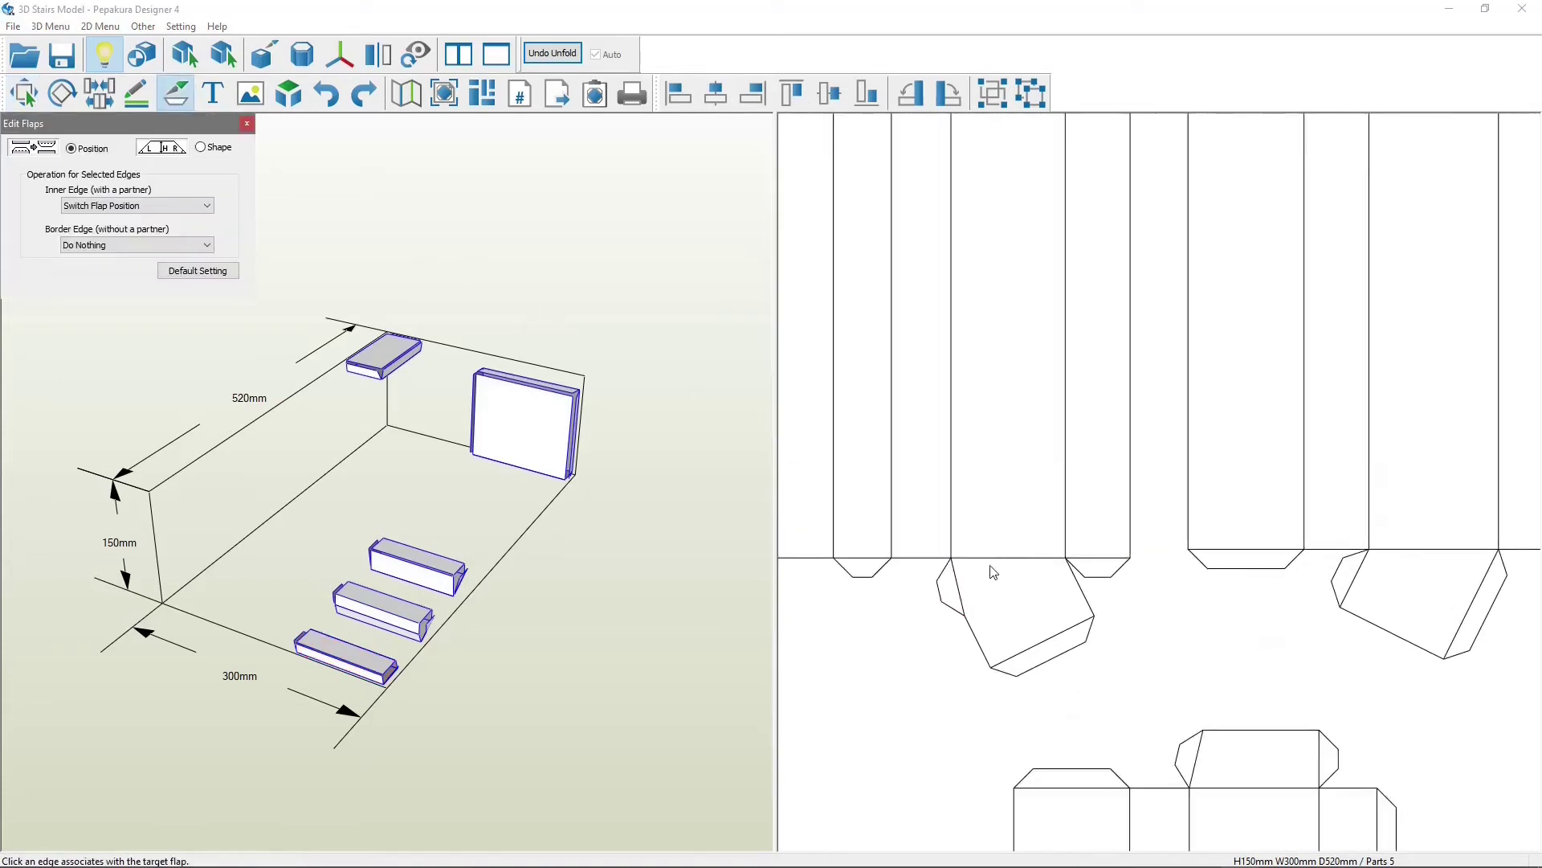
{"action": "left_click", "coordinate": [1035, 510]}
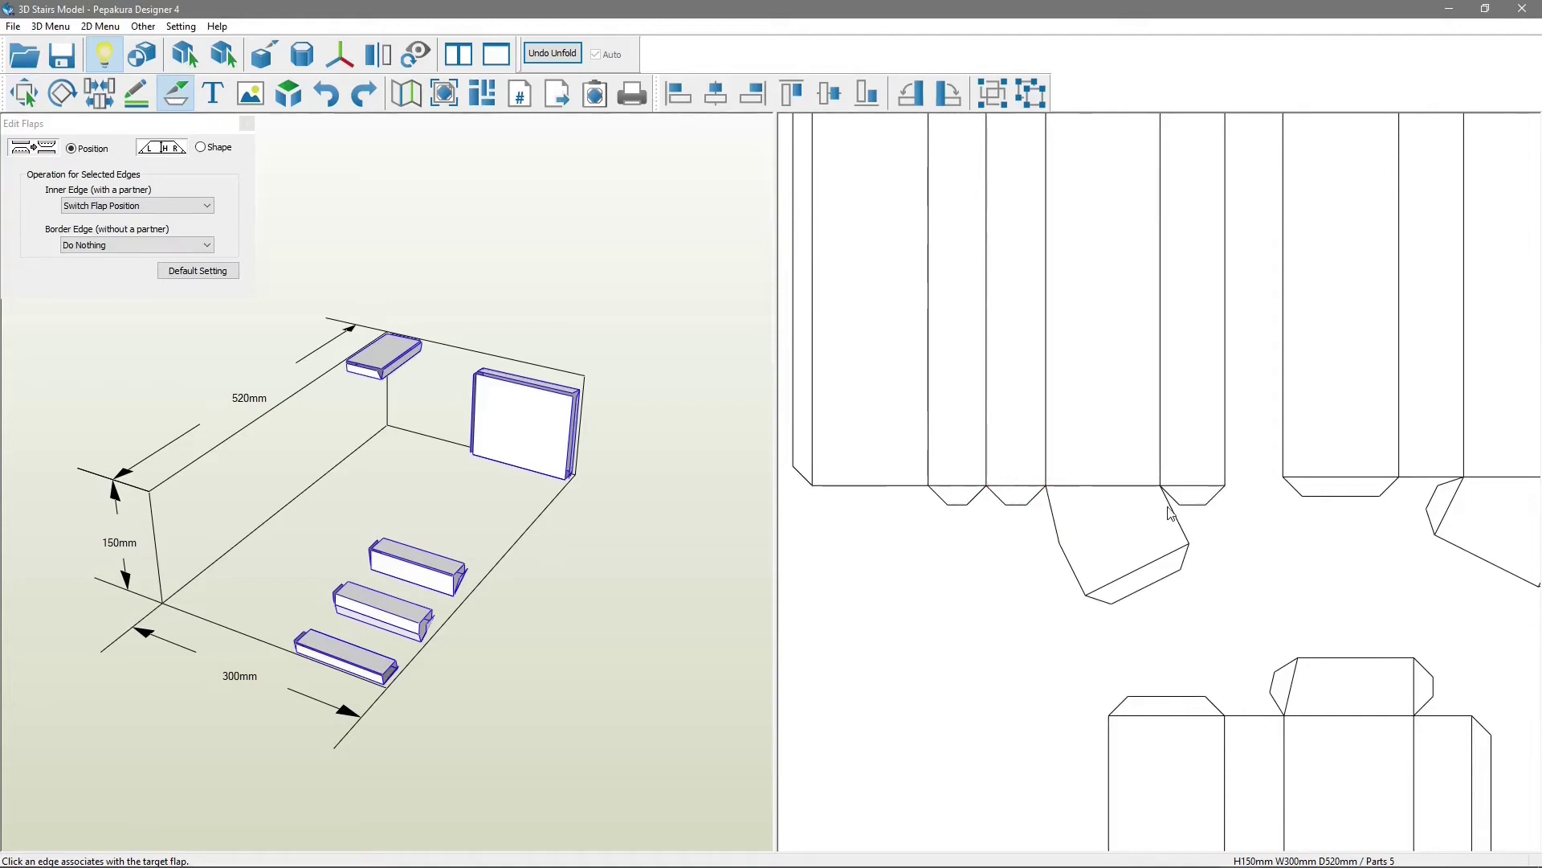
{"action": "left_click", "coordinate": [1169, 509]}
{"action": "left_click", "coordinate": [896, 484]}
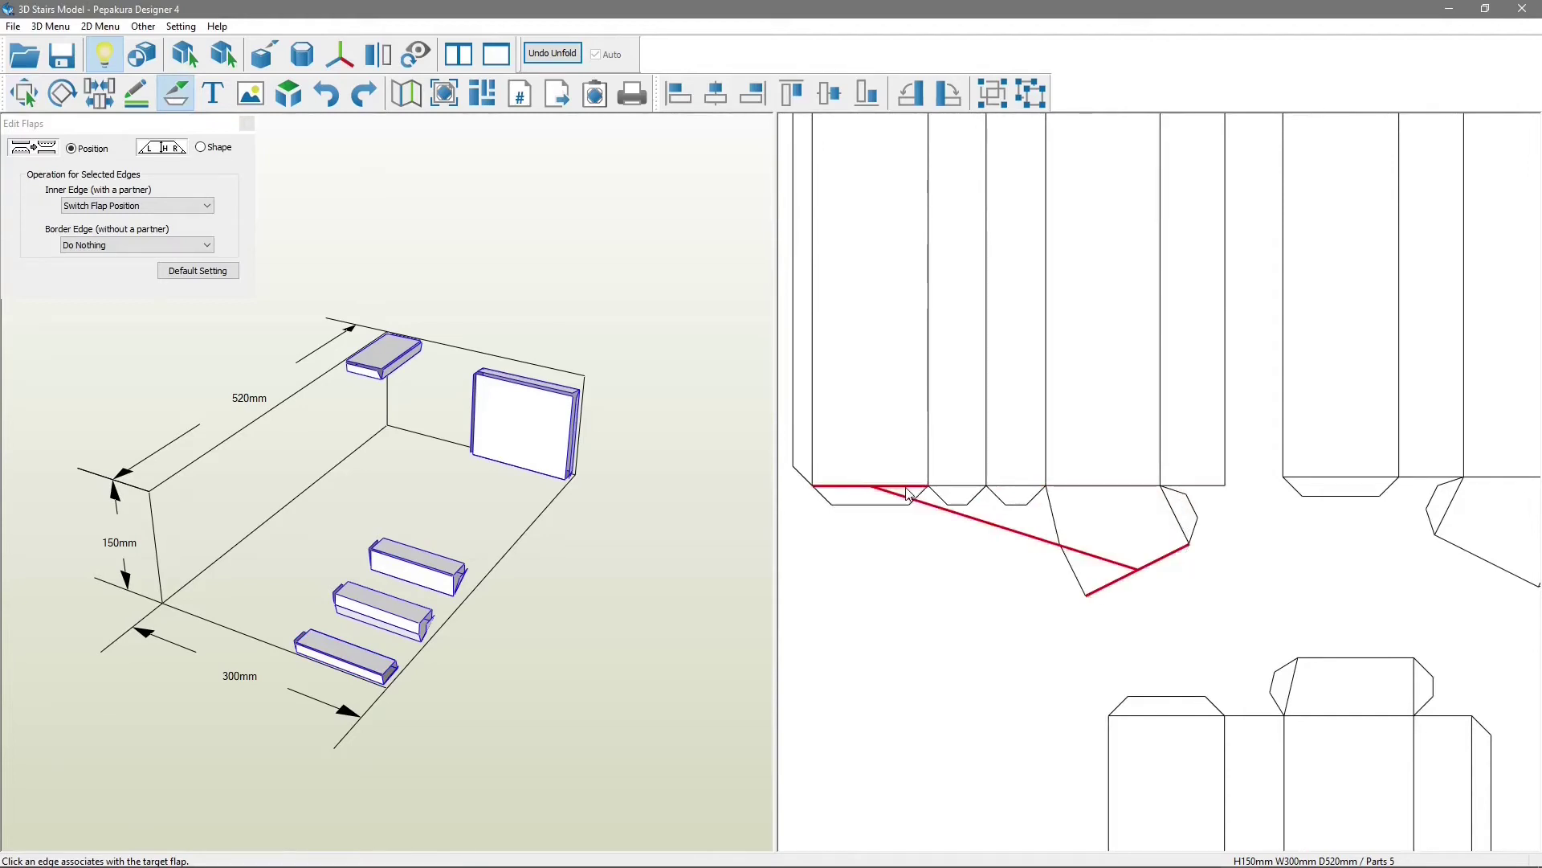
Switch the flap positions at the upper end of the same pattern and on the remaining patterns of the page.
{"action": "scroll", "coordinate": [1004, 417], "scroll_direction": "down", "scroll_amount": 2}
{"action": "scroll", "coordinate": [1006, 420], "scroll_direction": "down", "scroll_amount": 1}
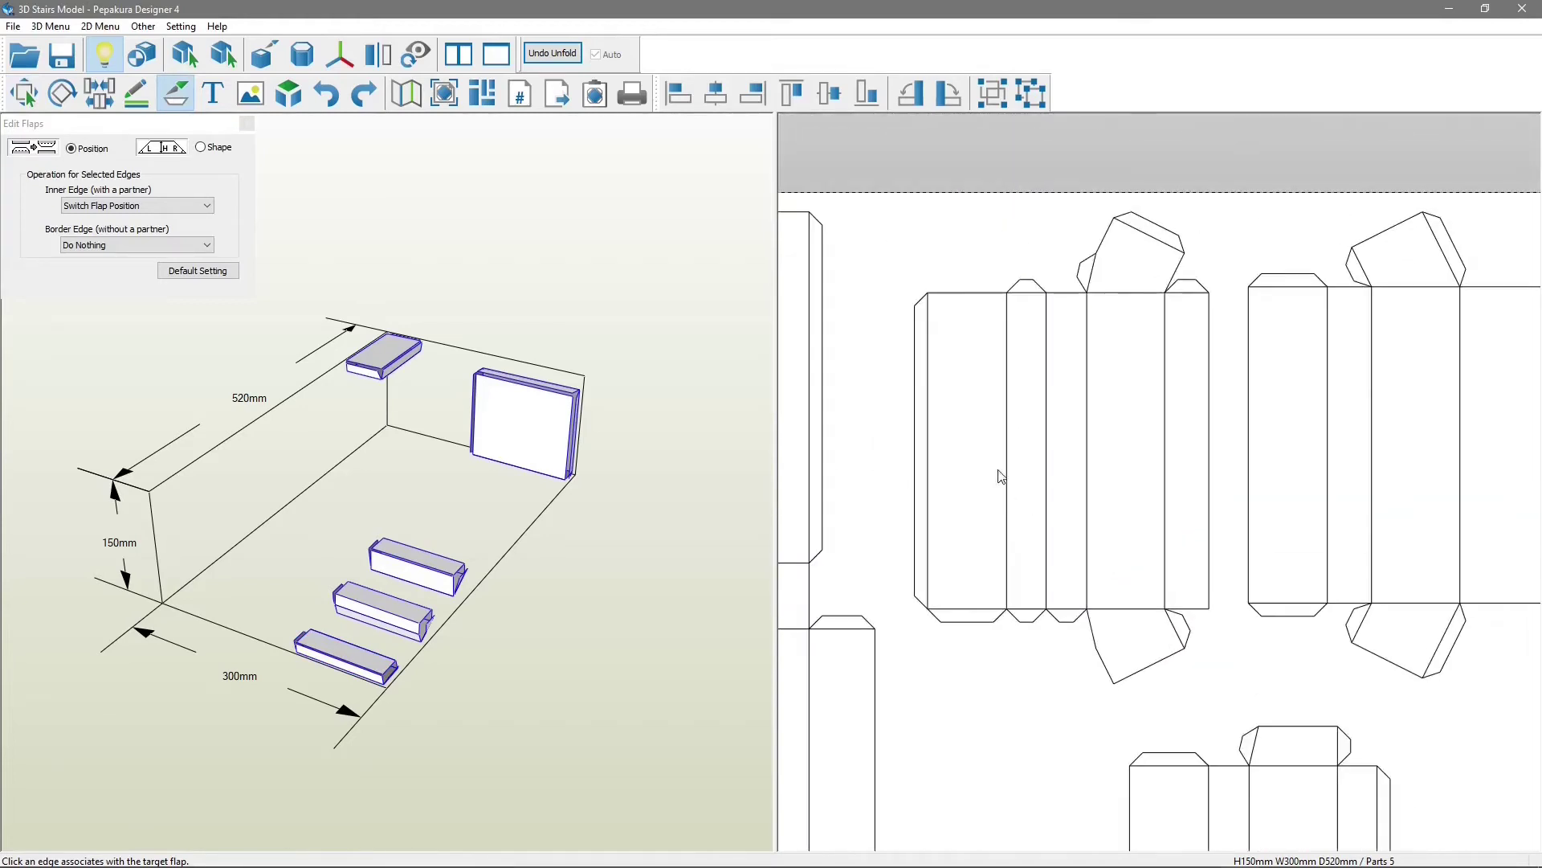
{"action": "left_click", "coordinate": [966, 294]}
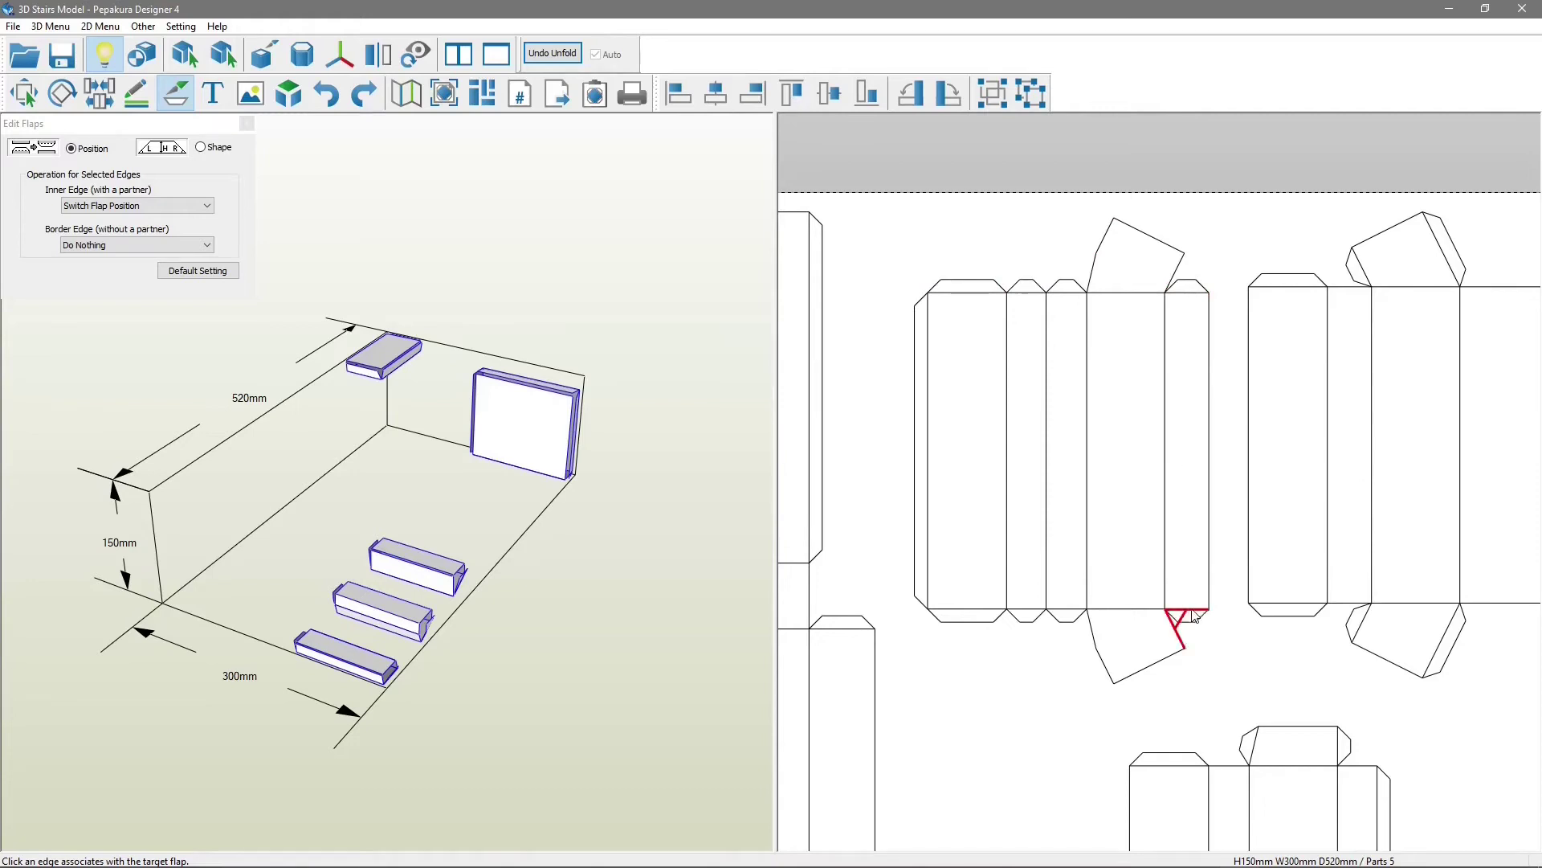
{"action": "scroll", "coordinate": [1086, 505], "scroll_direction": "down", "scroll_amount": 2}
{"action": "scroll", "coordinate": [1080, 493], "scroll_direction": "down", "scroll_amount": 3}
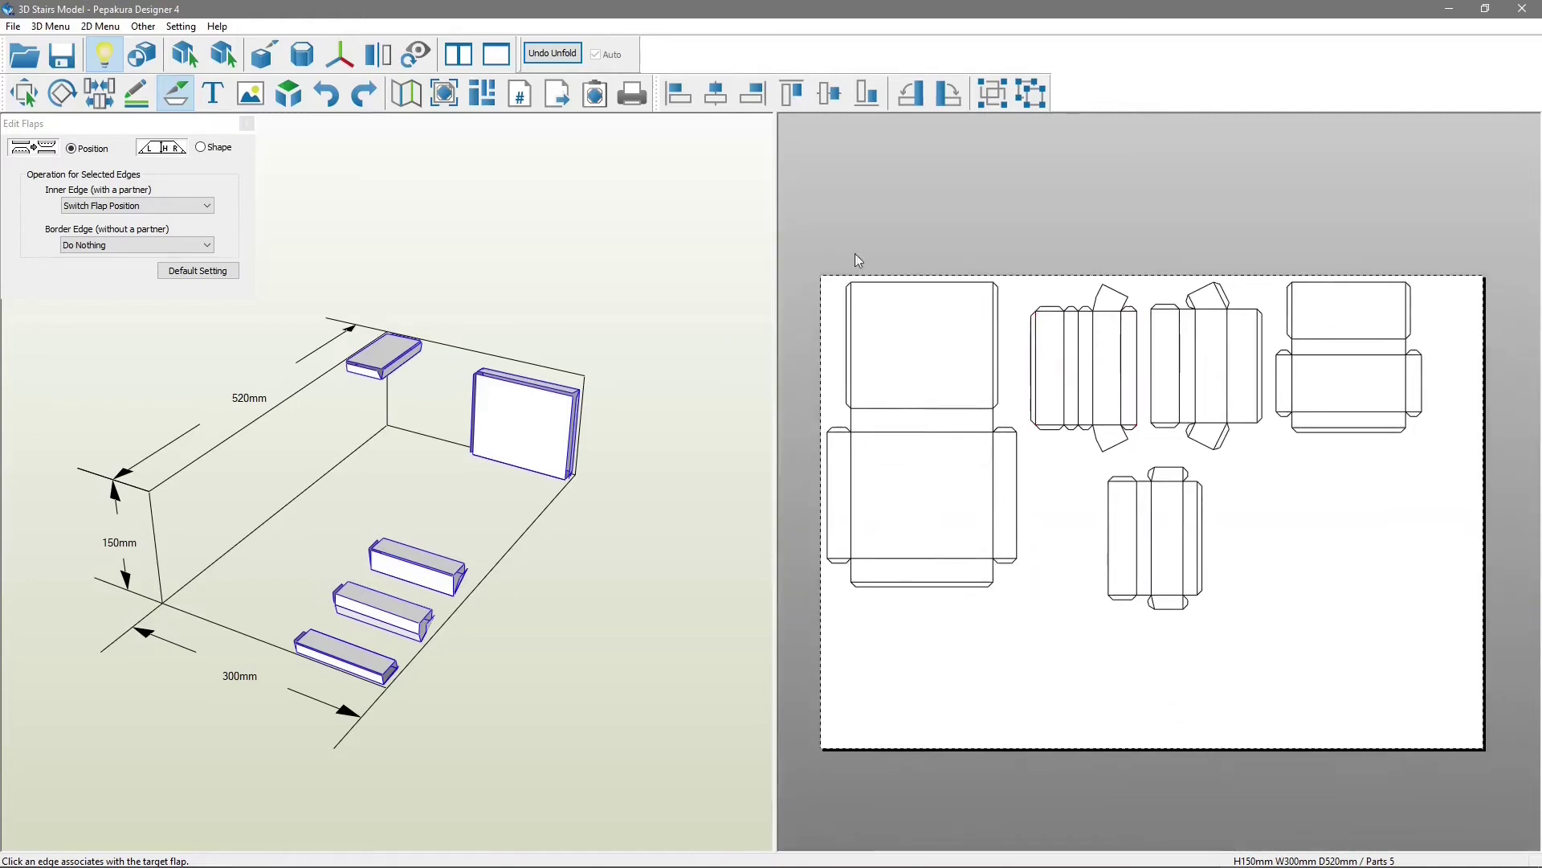
{"action": "left_click", "coordinate": [441, 93]}
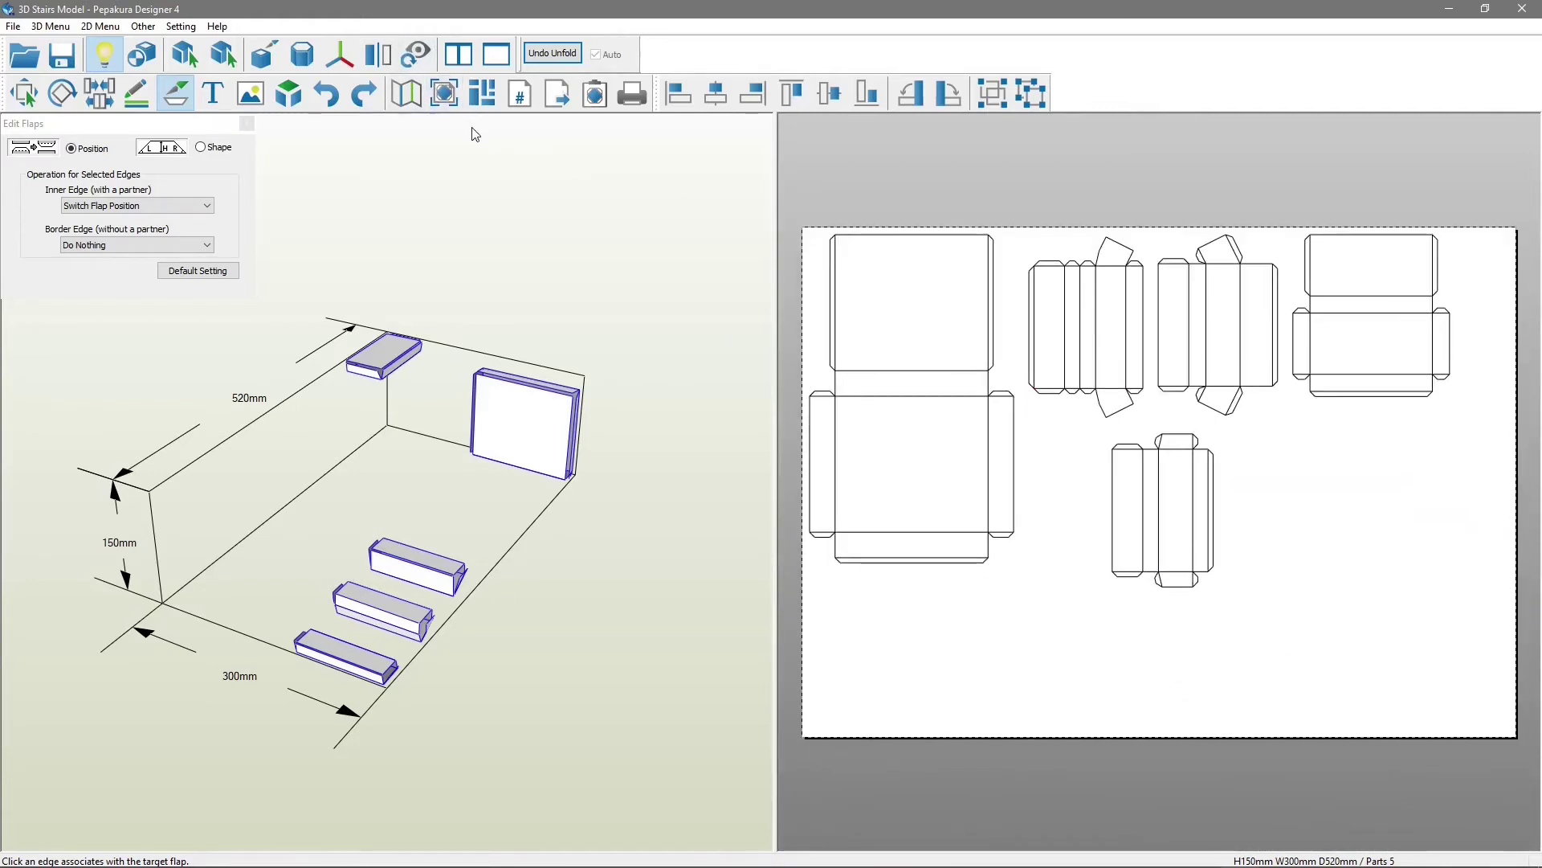
Undo the flap position changes on the unfolded patterns.
{"action": "key", "text": "ctrl+z"}
{"action": "key", "text": "ctrl+z"}
{"action": "key", "text": "ctrl+z"}
{"action": "key", "text": "ctrl+z"}
{"action": "key", "text": "ctrl+z"}
{"action": "key", "text": "ctrl+z"}
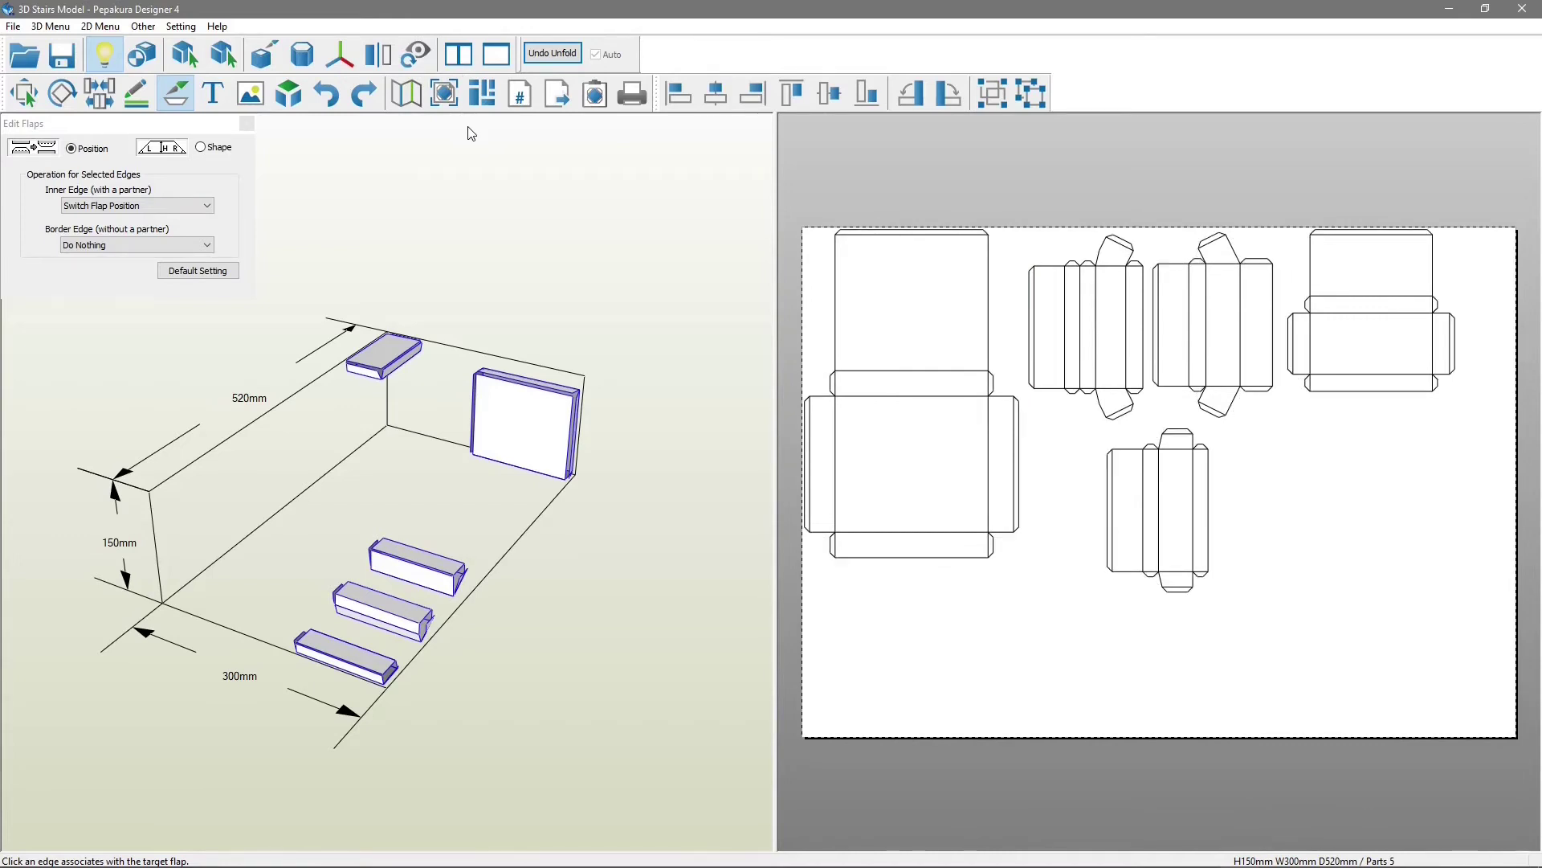
Output the unfolded pattern page as a BMP image 4000 pixels wide.
{"action": "left_click", "coordinate": [595, 94]}
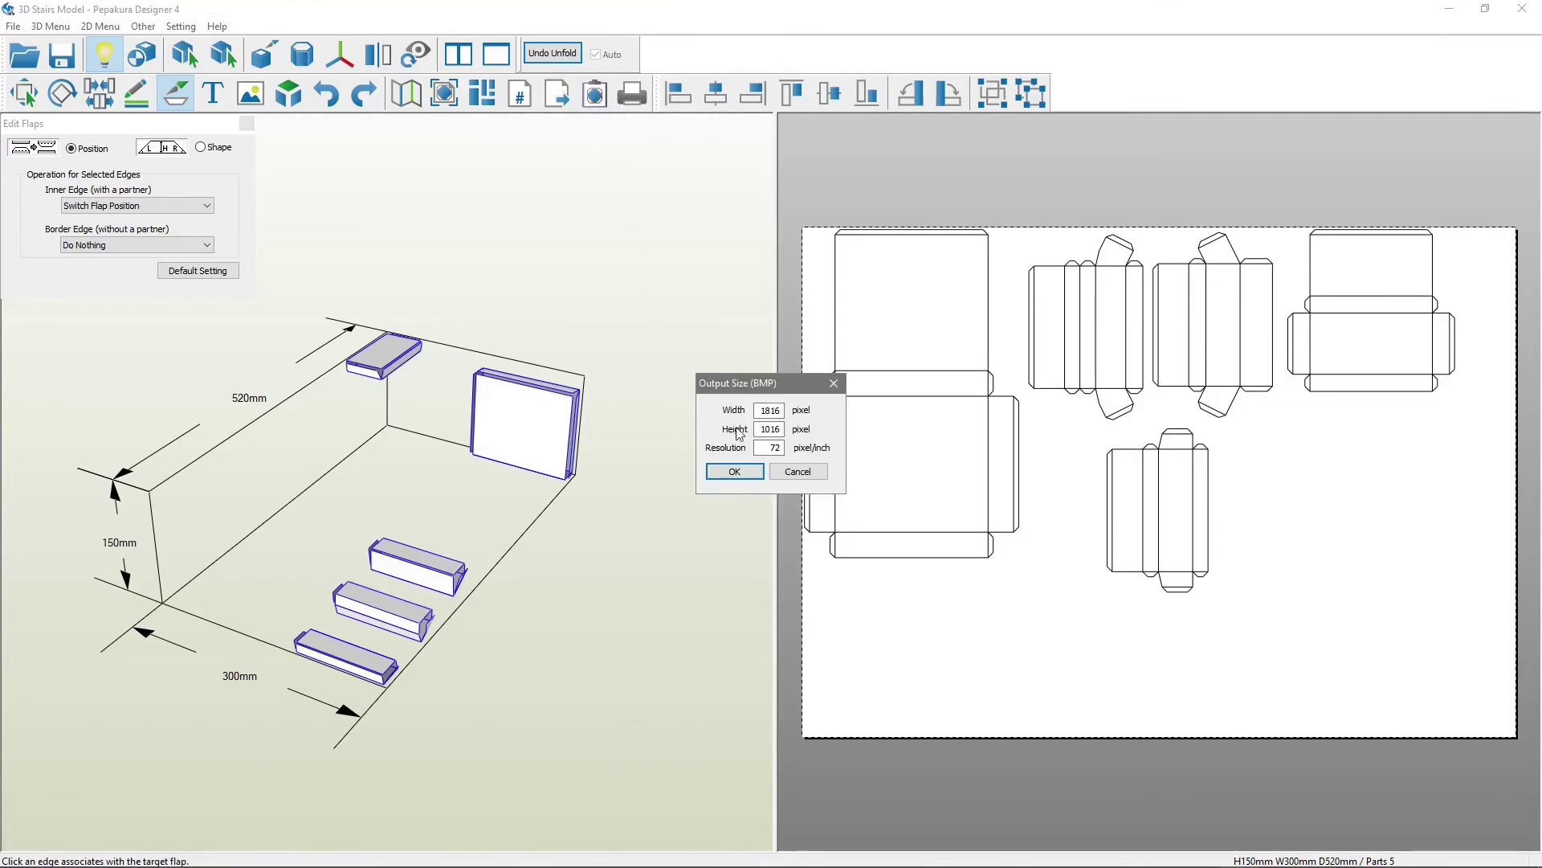
{"action": "double_click", "coordinate": [771, 411]}
{"action": "type", "text": "4100"}
{"action": "left_click", "coordinate": [748, 468]}
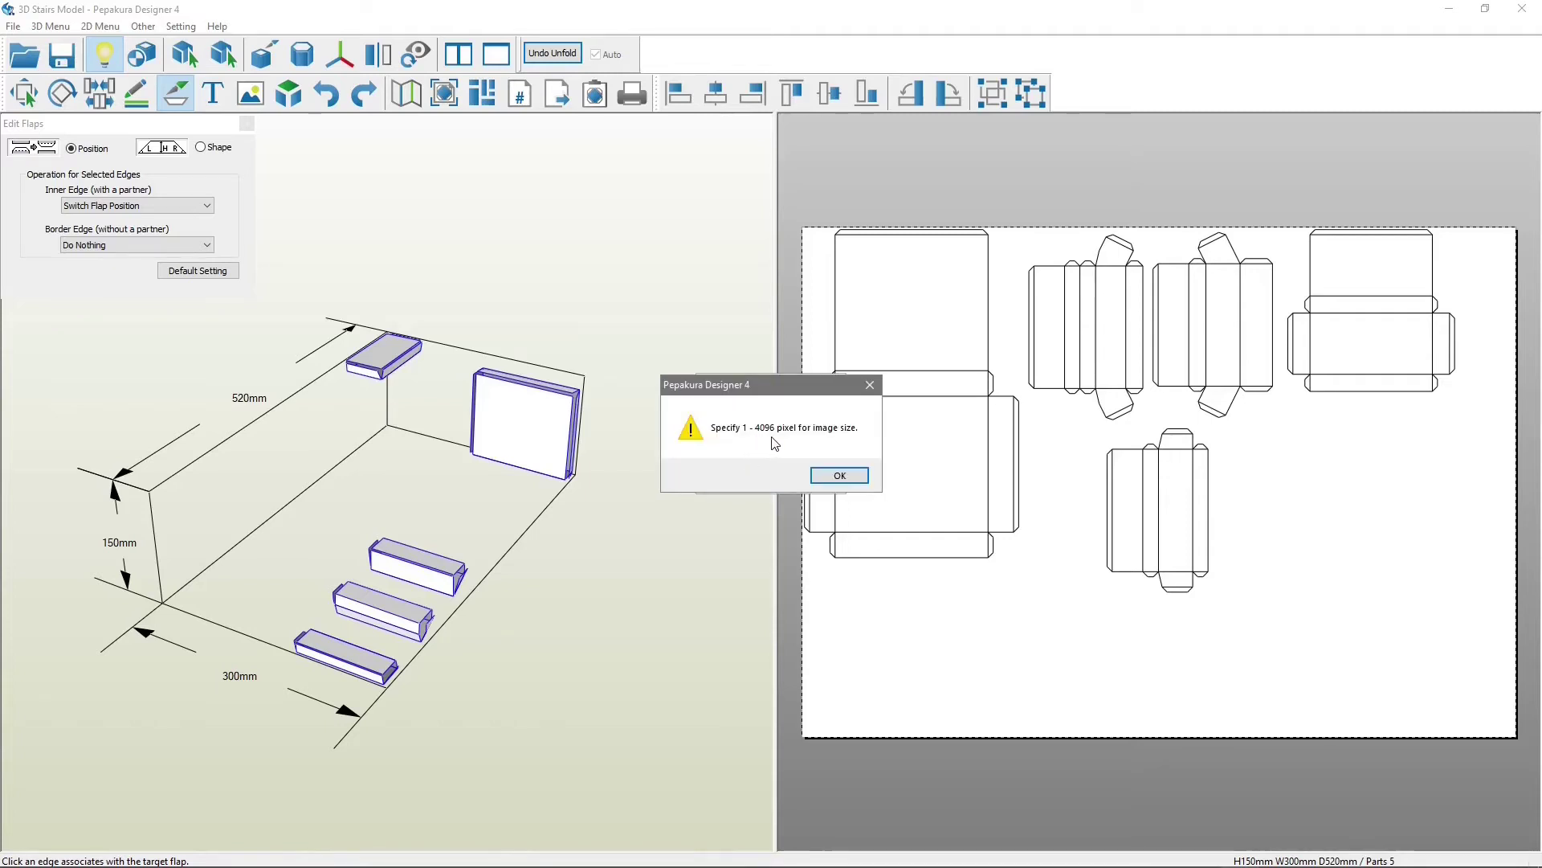
{"action": "left_click", "coordinate": [836, 476]}
{"action": "double_click", "coordinate": [771, 410]}
{"action": "type", "text": "4000"}
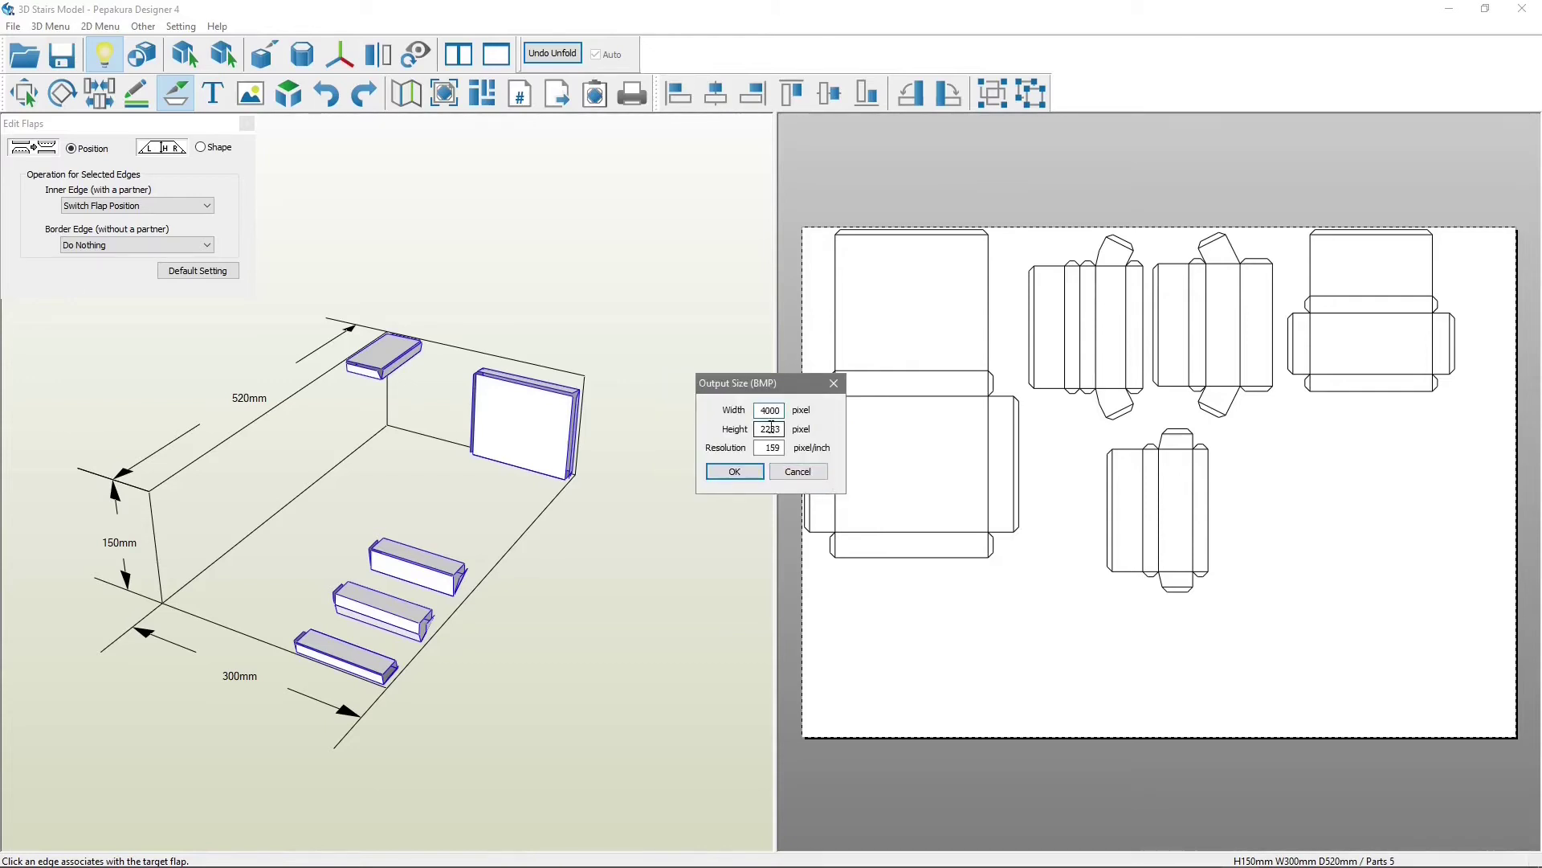
{"action": "left_click", "coordinate": [735, 471]}
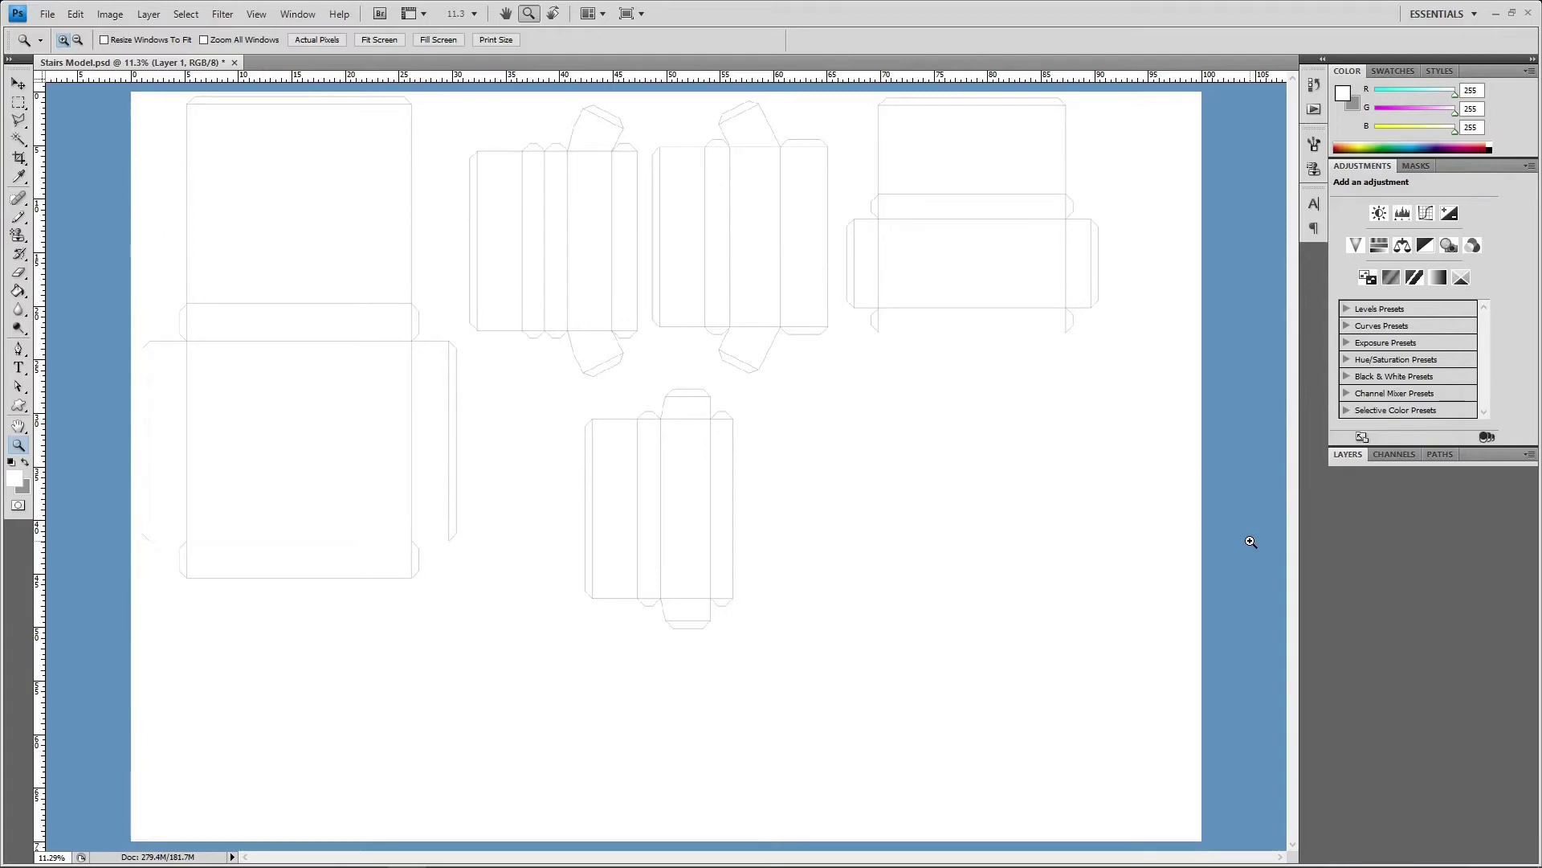
In Photoshop, scale Layer 7 with the five patterns down proportionally to about 73 ruler units wide, and switch to Layer 1.
{"action": "left_click_drag", "start_coordinate": [948, 260], "coordinate": [1160, 93]}
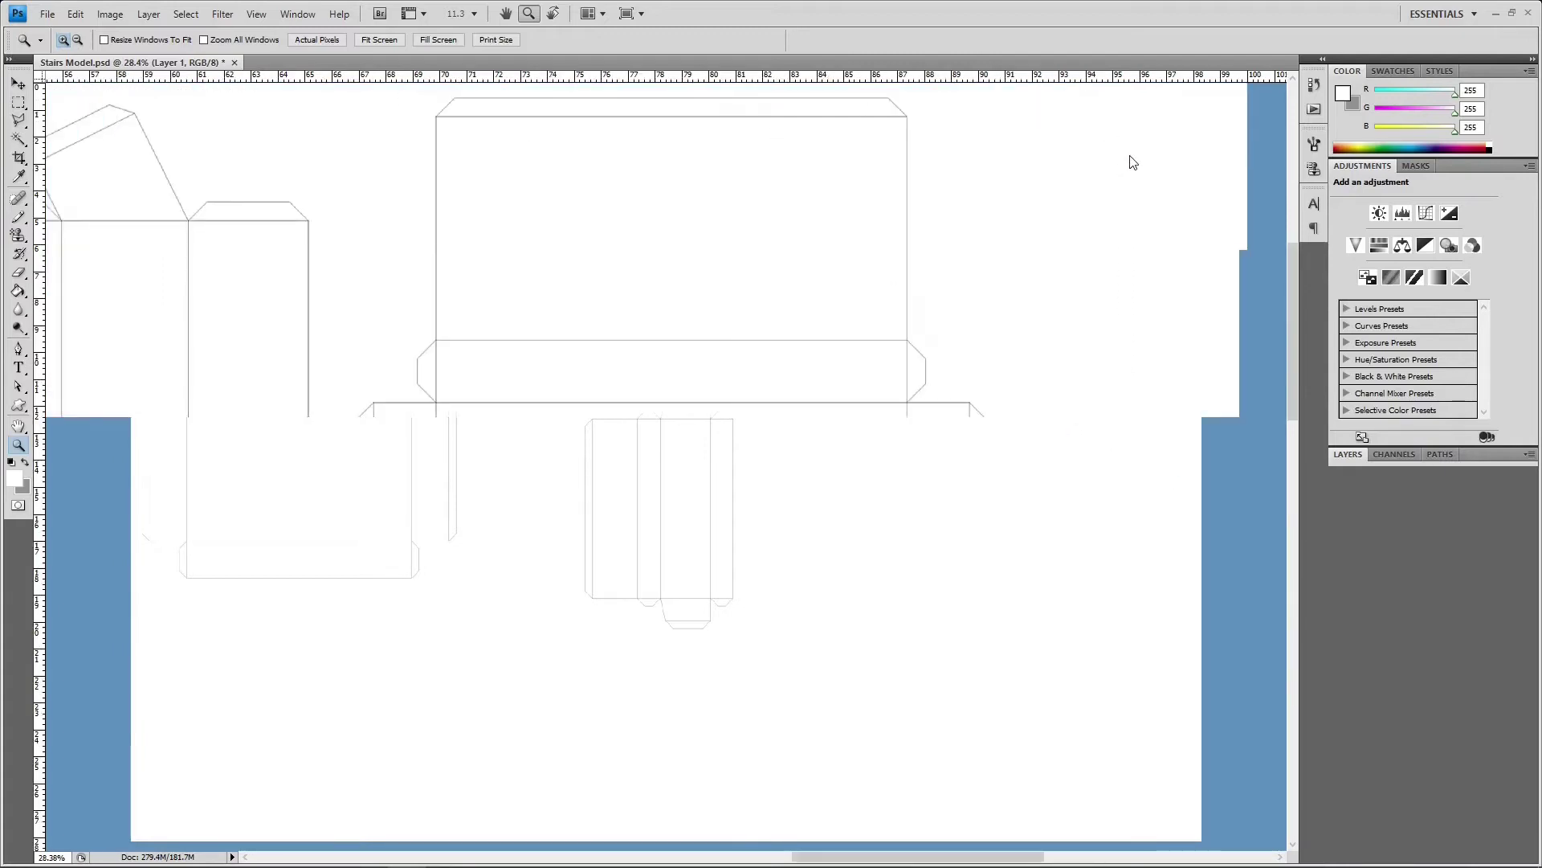
{"action": "right_click", "coordinate": [805, 375]}
{"action": "left_click", "coordinate": [812, 389]}
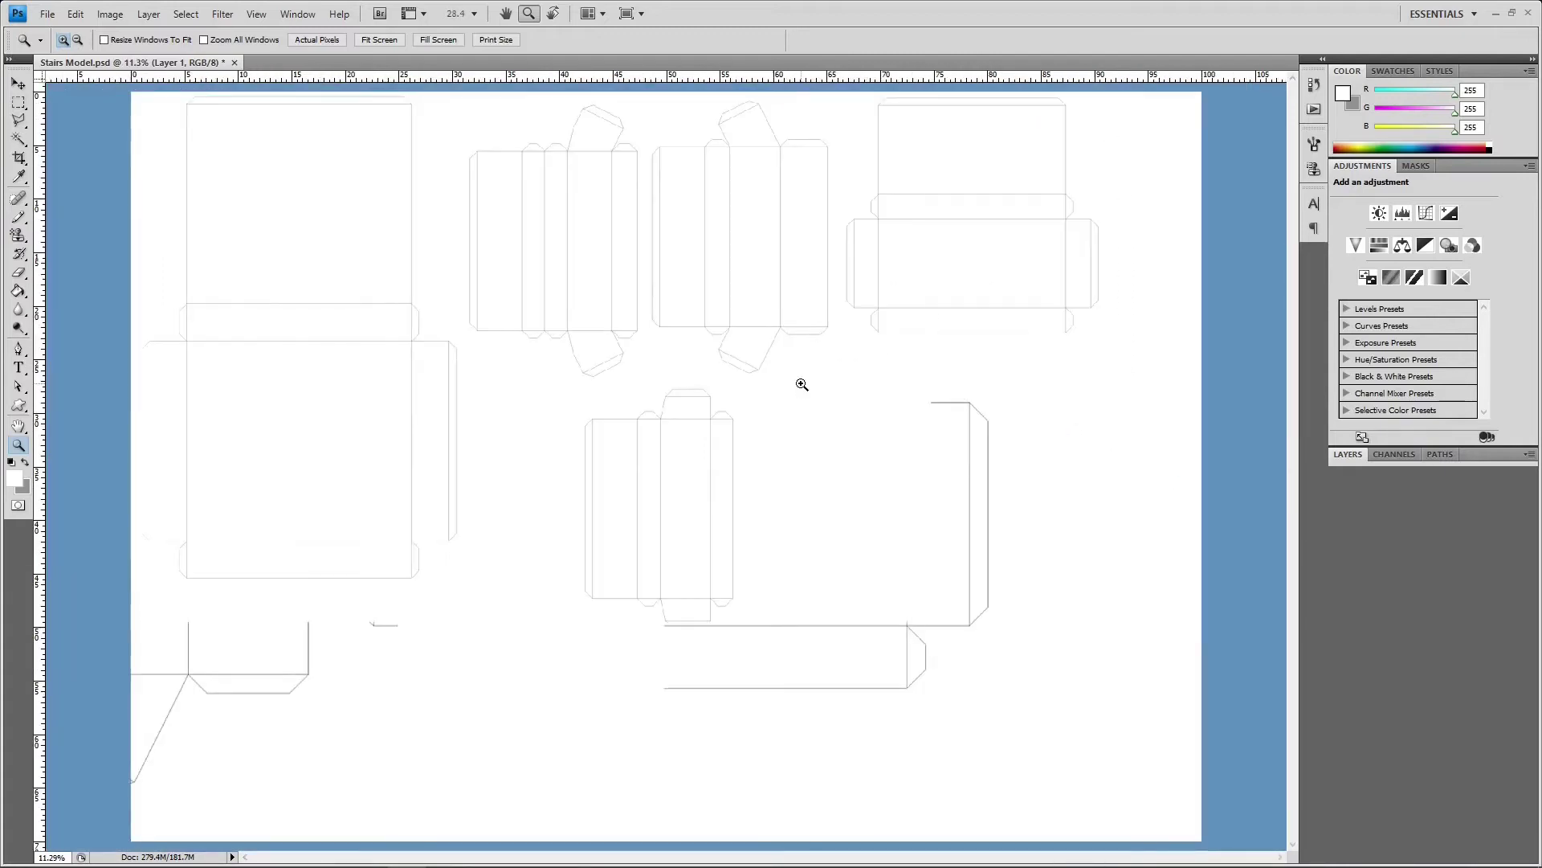
{"action": "left_click", "coordinate": [17, 84]}
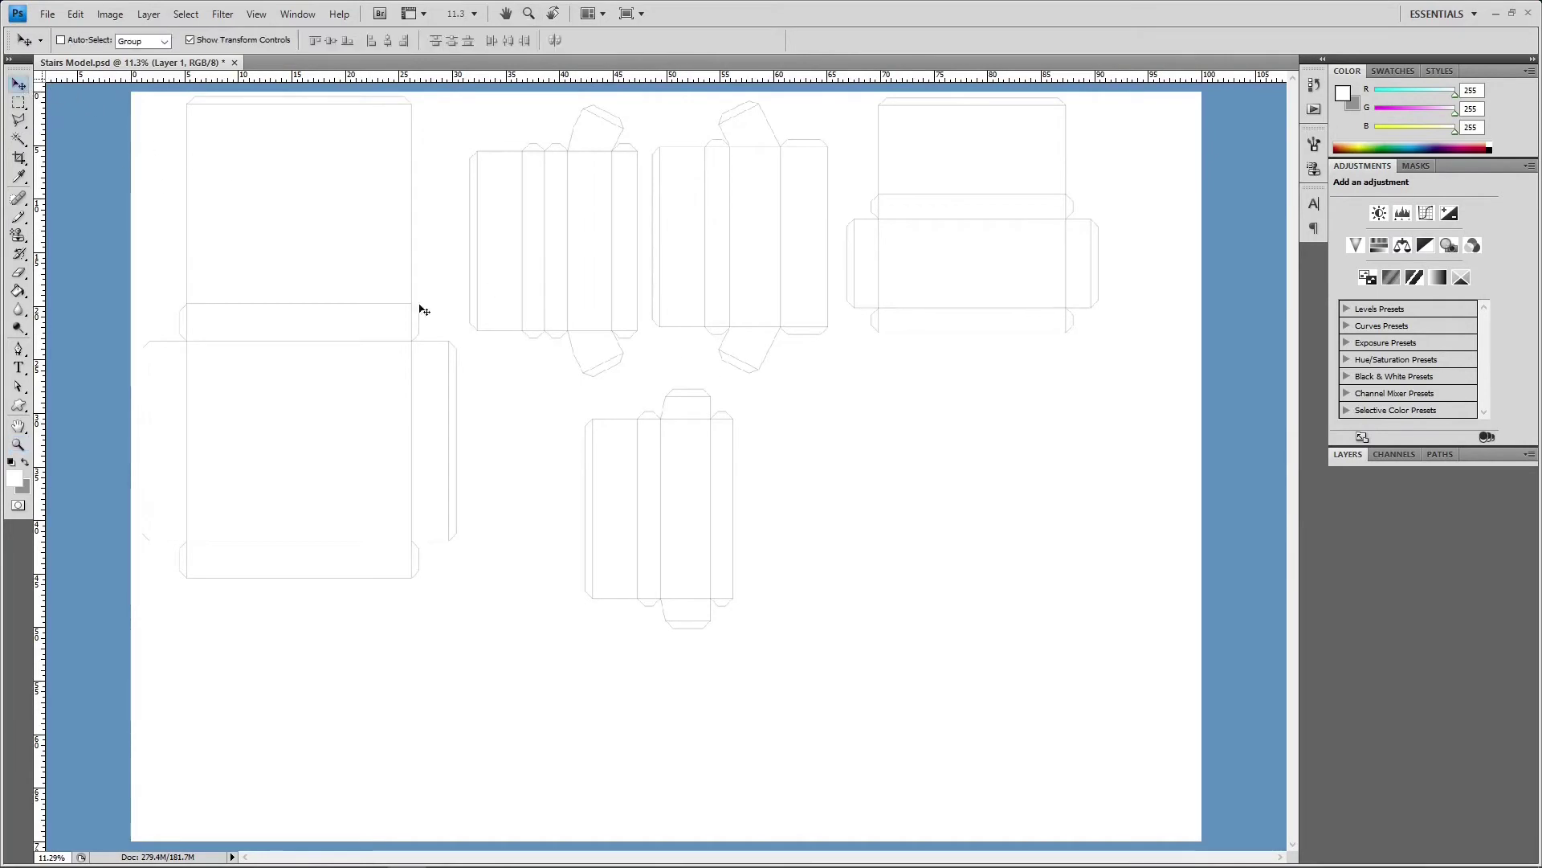
{"action": "left_click", "coordinate": [690, 310], "text": "ctrl"}
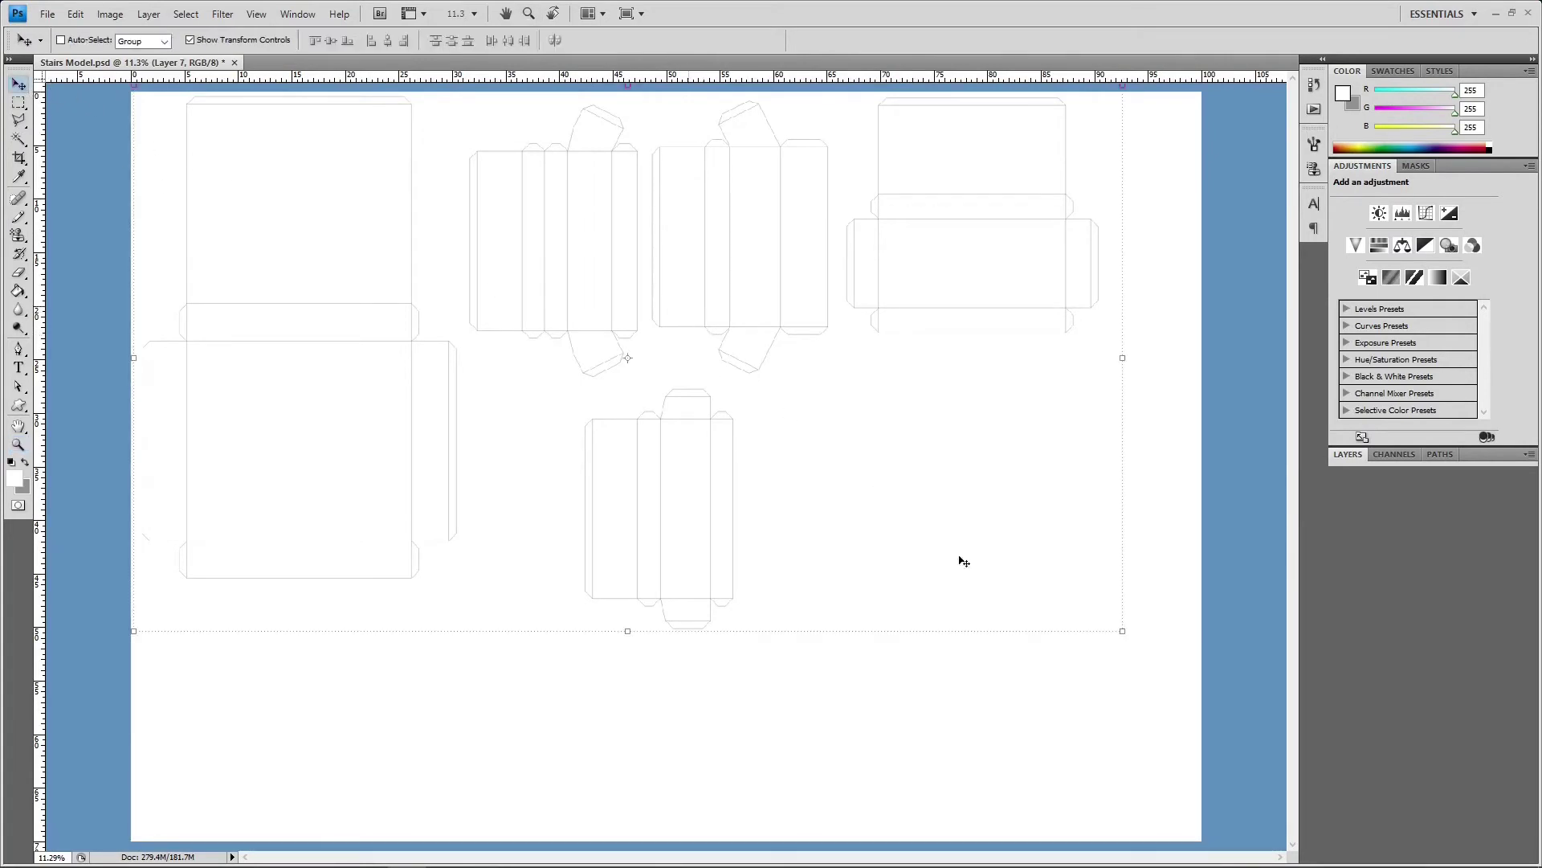
{"action": "left_click", "coordinate": [1123, 633]}
{"action": "left_click_drag", "start_coordinate": [1128, 636], "coordinate": [918, 533], "text": "shift"}
{"action": "key", "text": "Return"}
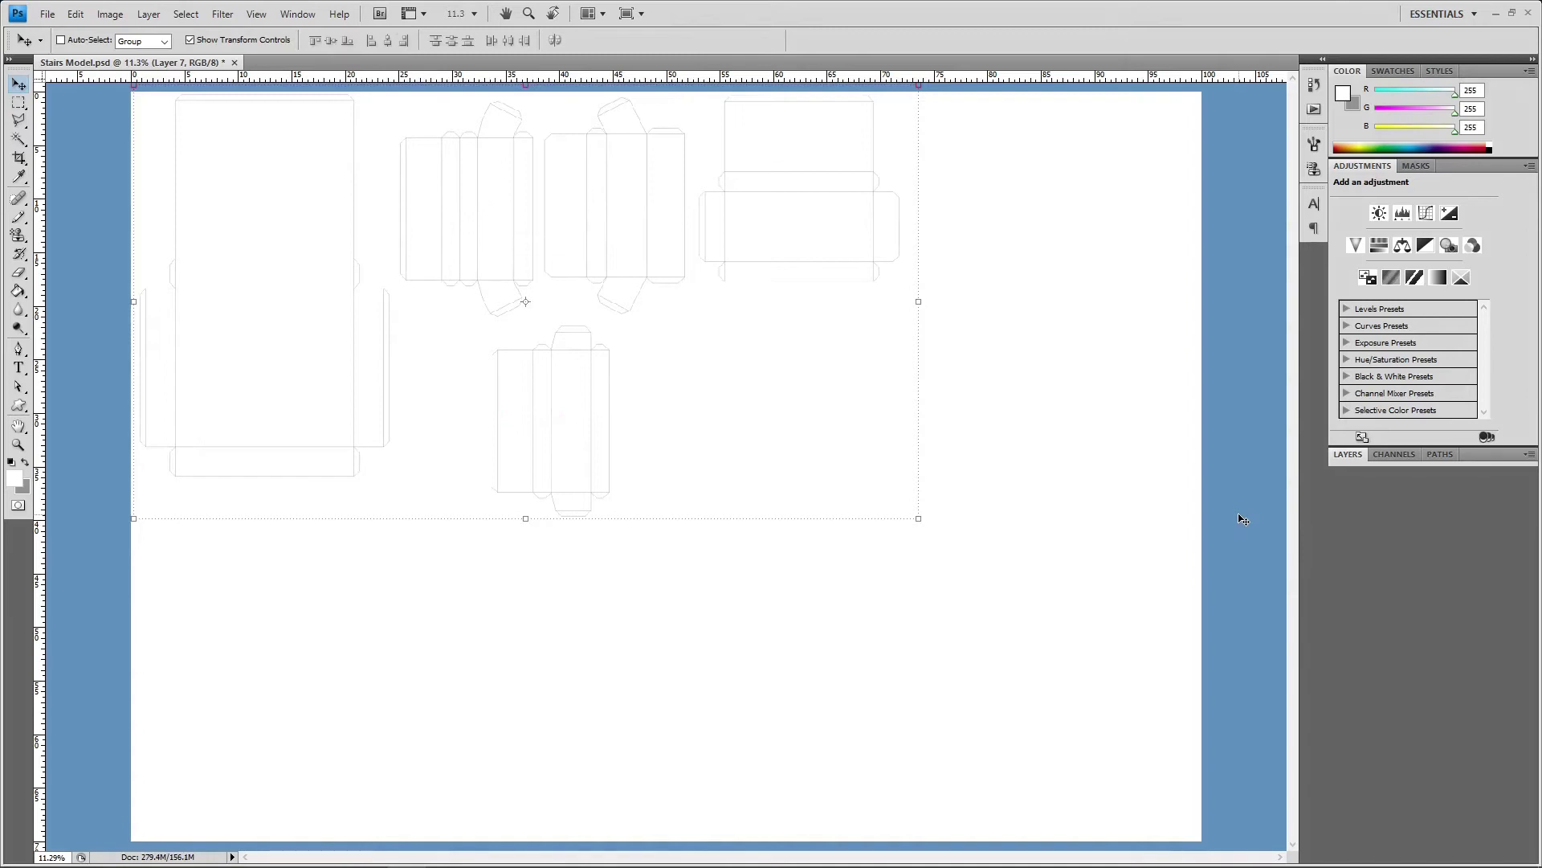
{"action": "key", "text": "alt+bracketright"}
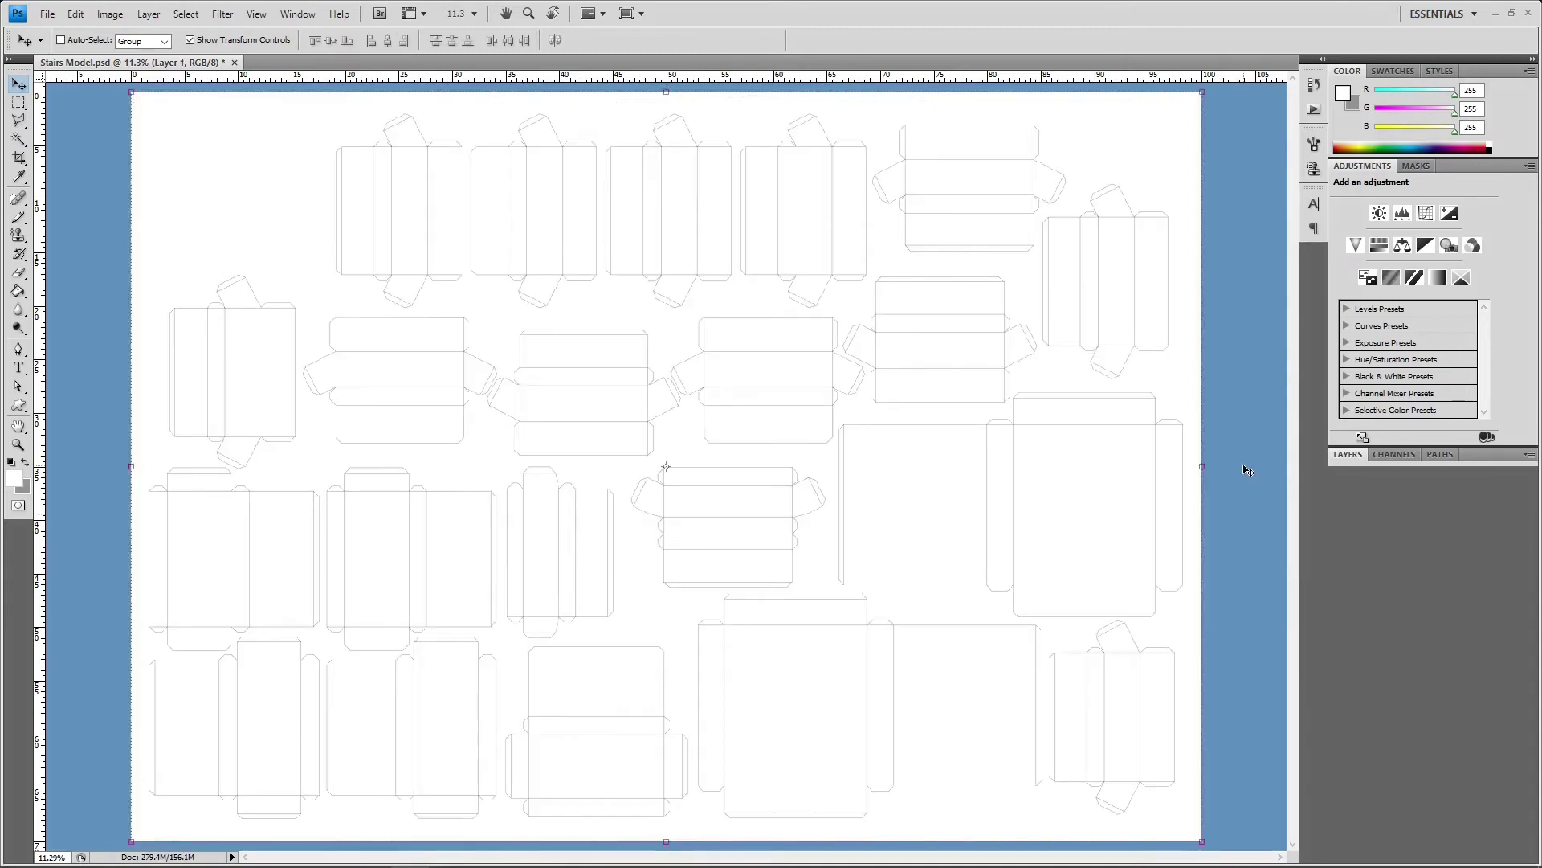